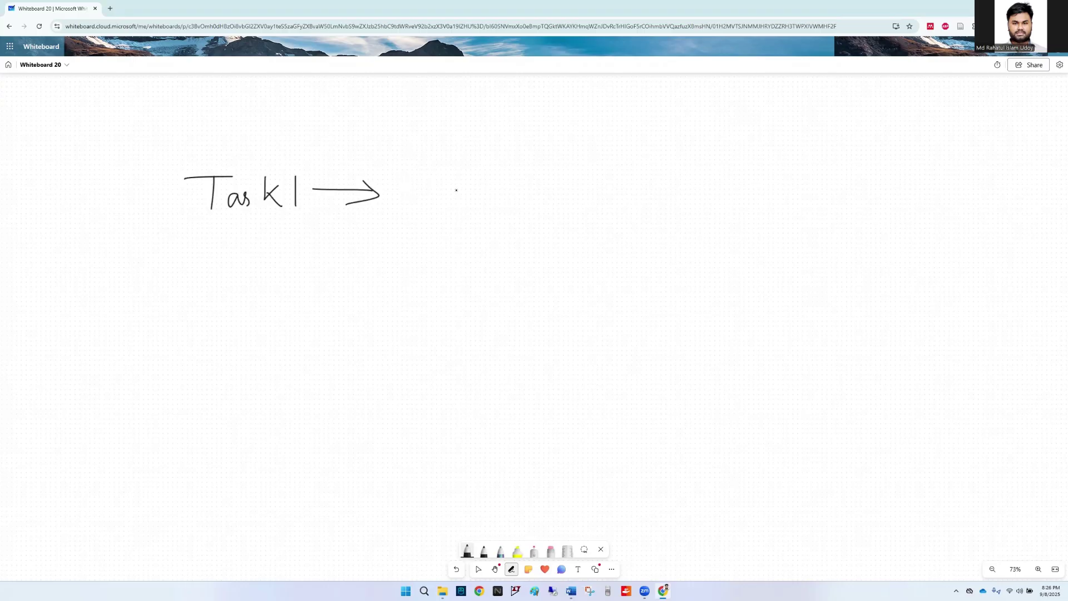
- Handwrite "Incrementer" after the arrow beside Task1
mouse_move(420, 180)
mouse_down()
mouse_move(444, 180)
mouse_move(429, 208)
mouse_up()
mouse_move(424, 207)
mouse_down()
mouse_move(558, 196)
mouse_move(634, 212)
mouse_up()
drag(647, 162, 655, 212)
drag(643, 196, 686, 205)
mouse_move(697, 186)
mouse_down()
mouse_move(700, 209)
mouse_move(721, 192)
mouse_up()
- Handwrite "Task2" below the Task1 line and add a rightward arrow after it
mouse_move(199, 265)
mouse_down()
mouse_move(228, 265)
mouse_move(218, 294)
mouse_up()
mouse_move(243, 277)
mouse_down()
mouse_move(233, 290)
mouse_move(245, 291)
mouse_up()
mouse_move(260, 275)
mouse_down()
mouse_move(251, 295)
mouse_move(271, 290)
mouse_up()
mouse_move(285, 267)
mouse_down()
mouse_move(273, 283)
mouse_move(287, 300)
mouse_up()
mouse_move(293, 277)
mouse_down()
mouse_move(325, 310)
mouse_move(401, 289)
mouse_move(387, 302)
mouse_up()
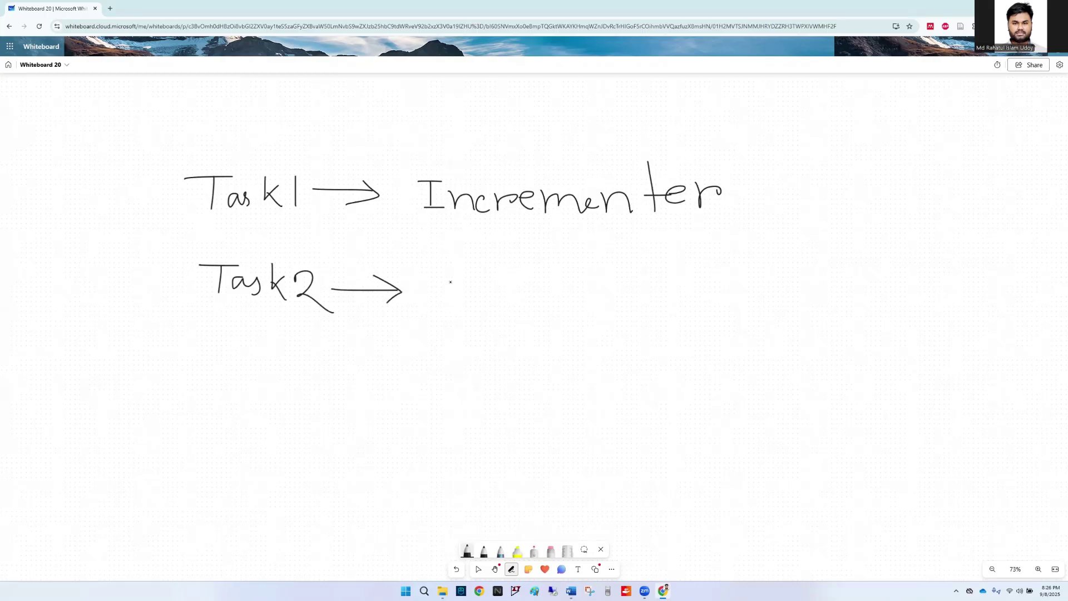
- Handwrite "3-bit R carry adder" after the Task2 arrow
drag(451, 277, 456, 312)
drag(500, 270, 500, 307)
drag(485, 294, 526, 305)
drag(523, 276, 548, 310)
mouse_move(535, 283)
mouse_down()
mouse_move(551, 281)
mouse_move(591, 310)
mouse_up()
drag(589, 271, 617, 308)
mouse_move(660, 289)
mouse_down()
mouse_move(648, 306)
mouse_move(662, 311)
mouse_up()
mouse_move(685, 294)
mouse_down()
mouse_move(688, 305)
mouse_move(698, 291)
mouse_up()
mouse_move(706, 283)
mouse_down()
mouse_move(708, 307)
mouse_move(726, 288)
mouse_up()
drag(734, 284, 768, 298)
mouse_move(793, 283)
mouse_down()
mouse_move(779, 295)
mouse_move(810, 300)
mouse_up()
mouse_move(837, 236)
mouse_down()
mouse_move(838, 294)
mouse_move(813, 293)
mouse_up()
drag(867, 242, 867, 291)
drag(873, 286, 915, 279)
- Draw a connector from "Incrementer" that branches into an upper and a lower arrow
scroll(568, 340, down, 2)
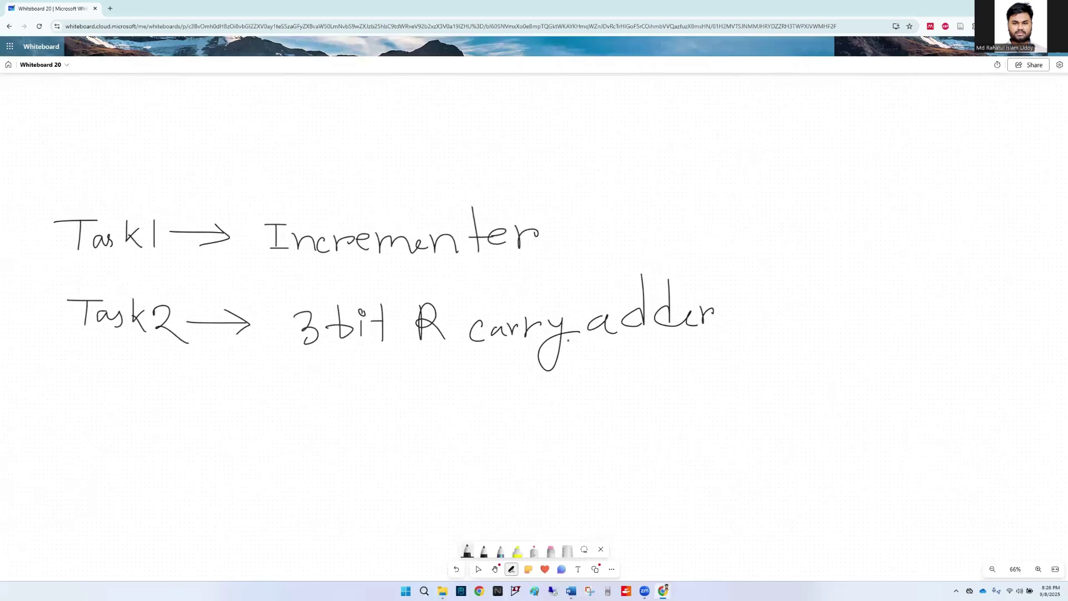
drag(544, 235, 580, 228)
mouse_move(582, 178)
mouse_down()
mouse_move(584, 268)
mouse_move(619, 177)
mouse_up()
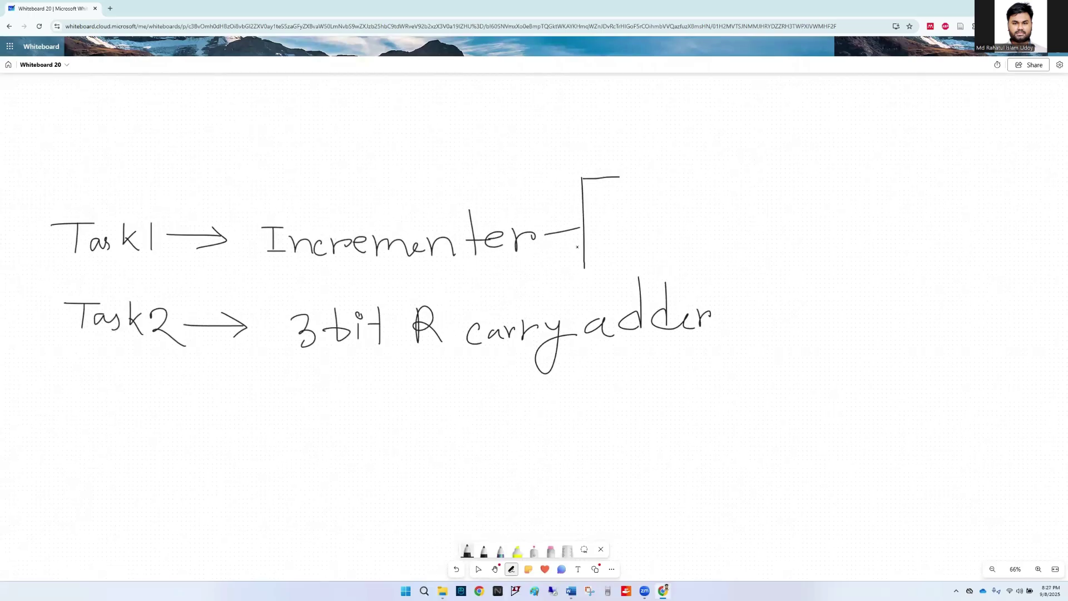
mouse_move(585, 259)
mouse_down()
mouse_move(614, 258)
mouse_move(602, 277)
mouse_up()
mouse_move(608, 168)
mouse_down()
mouse_move(622, 179)
mouse_move(608, 194)
mouse_up()
- Handwrite "built-in" at the upper branch arrow of "Incrementer"
mouse_move(647, 155)
mouse_down()
mouse_move(644, 184)
mouse_move(692, 184)
mouse_up()
drag(685, 157, 688, 158)
drag(700, 143, 702, 184)
mouse_move(714, 145)
mouse_down()
mouse_move(715, 176)
mouse_move(737, 163)
mouse_up()
mouse_move(744, 157)
mouse_down()
mouse_move(747, 180)
mouse_move(743, 140)
mouse_up()
mouse_move(746, 162)
mouse_down()
mouse_move(755, 155)
mouse_move(809, 187)
mouse_up()
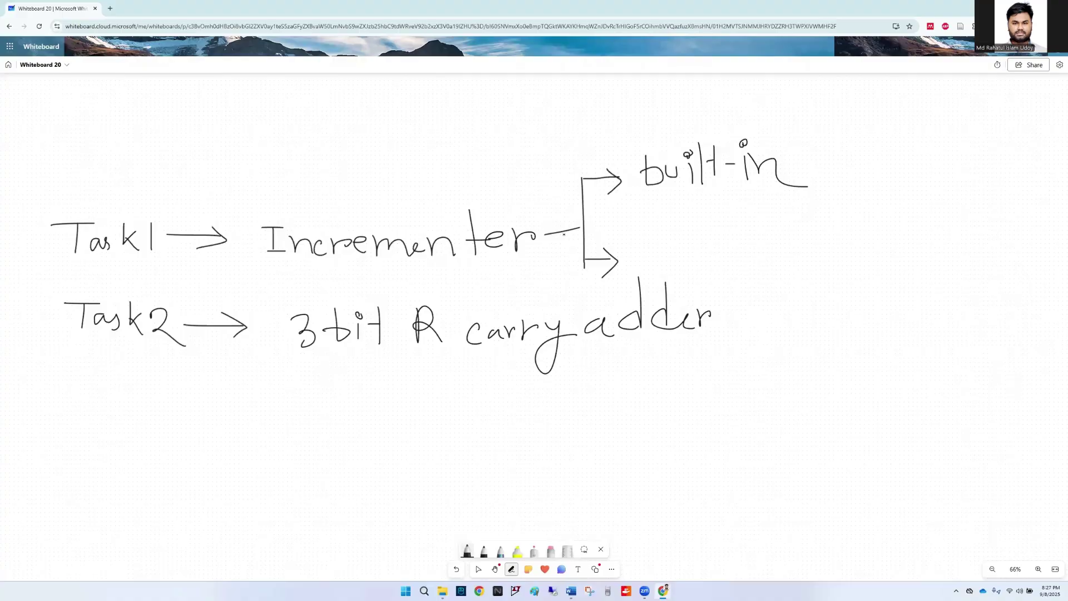
- Handwrite "user-defined" at the lower branch arrow of "Incrementer"
drag(644, 235, 749, 254)
mouse_move(749, 243)
mouse_down()
mouse_move(768, 244)
mouse_move(771, 259)
mouse_move(780, 242)
mouse_up()
mouse_move(792, 233)
mouse_down()
mouse_move(791, 253)
mouse_move(790, 228)
mouse_move(850, 250)
mouse_up()
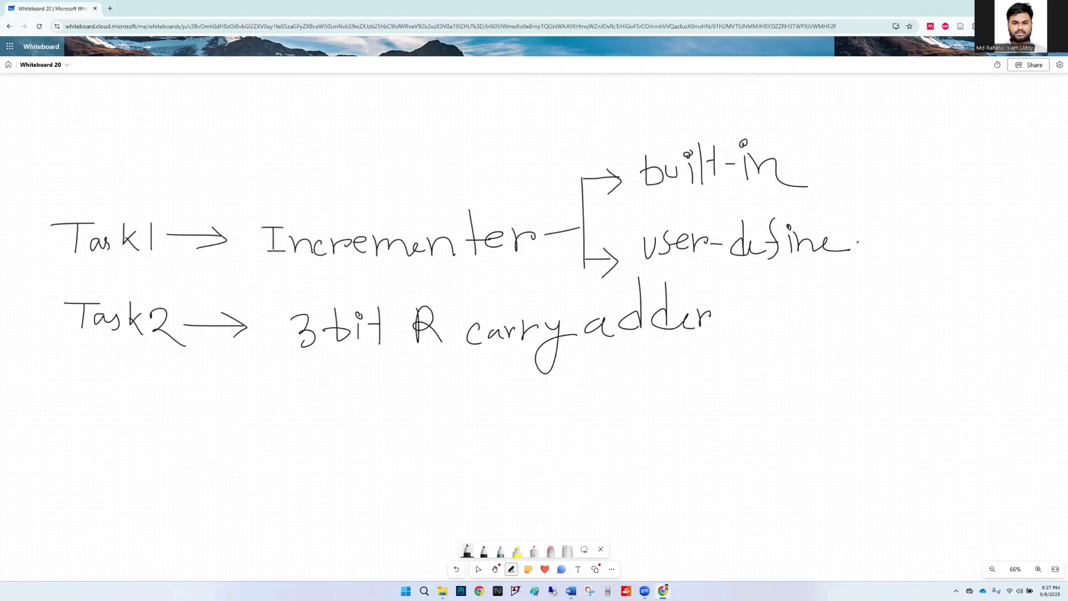
drag(861, 262, 862, 262)
drag(856, 239, 855, 249)
- Draw a connector from "3-bit R carry adder" that branches into an upper and a lower arrow
drag(716, 319, 750, 319)
drag(742, 297, 743, 373)
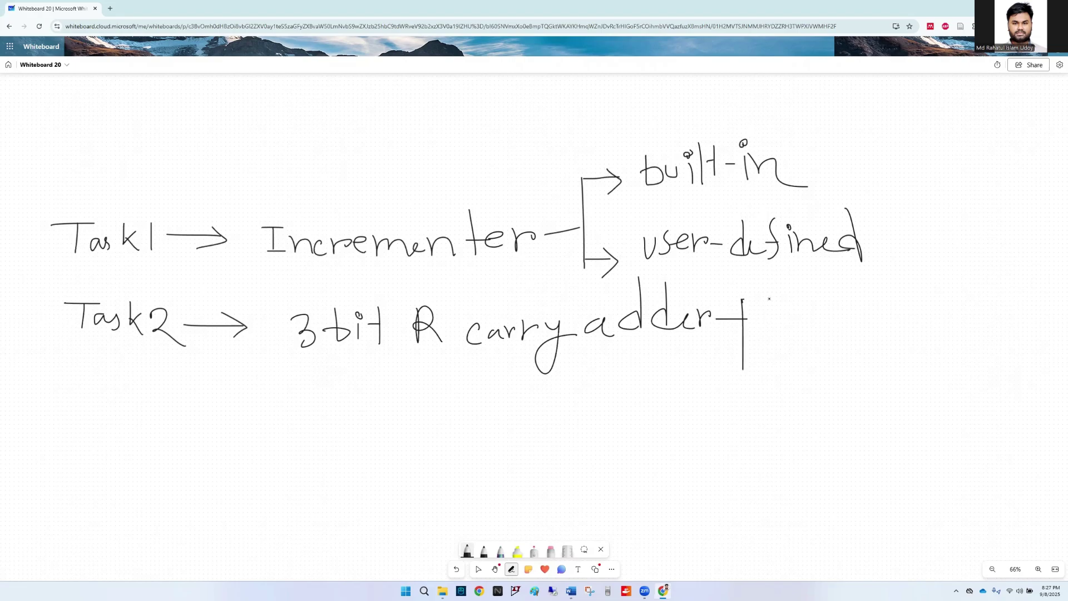
drag(743, 300, 776, 301)
drag(762, 289, 762, 312)
drag(733, 365, 768, 364)
drag(756, 352, 762, 372)
- Handwrite "built-in" at the upper branch arrow of the carry adder
mouse_move(793, 287)
mouse_down()
mouse_move(793, 317)
mouse_move(832, 315)
mouse_up()
drag(841, 293, 842, 315)
click(839, 285)
drag(859, 278, 857, 314)
mouse_move(876, 267)
mouse_down()
mouse_move(878, 309)
mouse_move(885, 290)
mouse_move(908, 292)
mouse_up()
drag(916, 281, 919, 305)
mouse_move(908, 257)
mouse_down()
mouse_move(908, 272)
mouse_move(974, 306)
mouse_up()
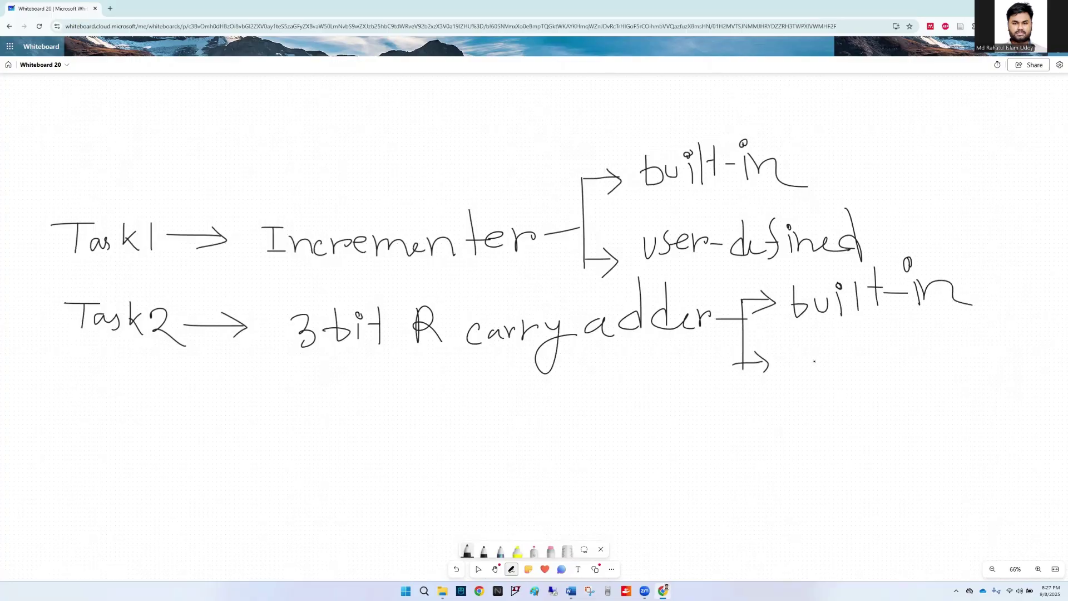
- Handwrite "user-define" at the carry adder's lower branch arrow and underline "3-bit R carry adder"
mouse_move(785, 350)
mouse_down()
mouse_move(789, 375)
mouse_move(795, 355)
mouse_up()
mouse_move(809, 354)
mouse_down()
mouse_move(797, 372)
mouse_move(838, 359)
mouse_move(906, 363)
mouse_up()
drag(922, 334, 907, 375)
drag(906, 359, 927, 360)
drag(927, 335, 978, 357)
drag(248, 361, 637, 382)
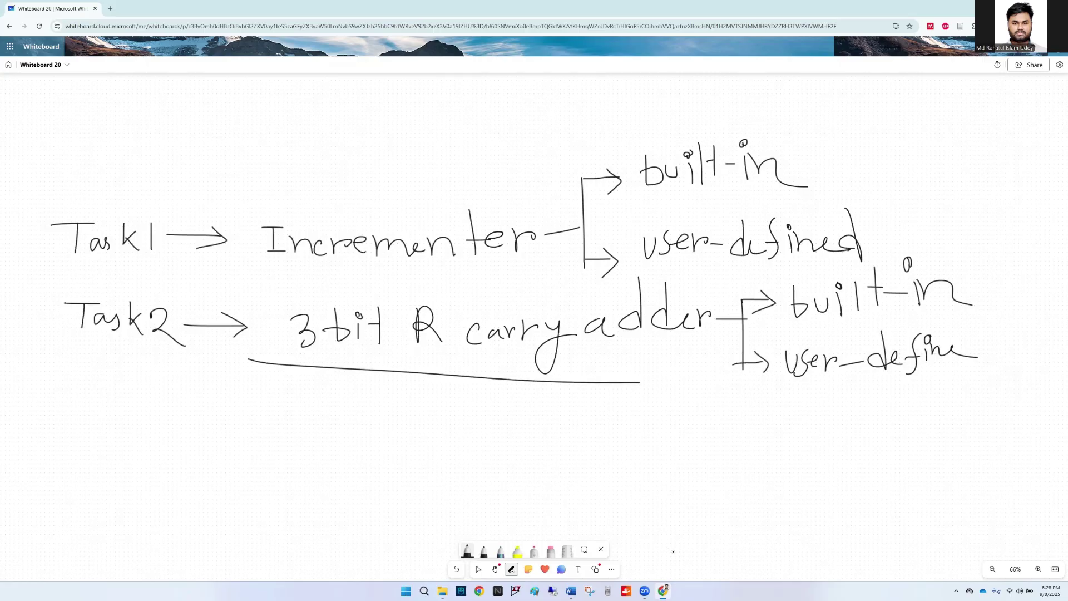
click(664, 591)
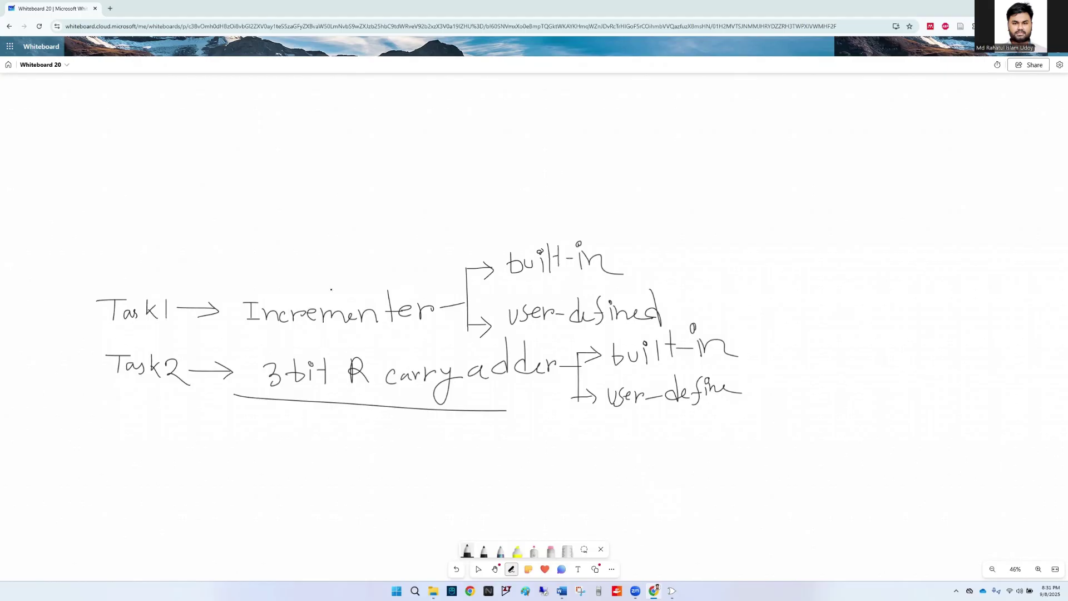
- Draw a curved arrow from above "Incrementer" to the right and write the input bits x2 x1 x0 at its tip
mouse_move(371, 269)
mouse_down()
mouse_move(557, 167)
mouse_move(678, 196)
mouse_move(656, 216)
mouse_up()
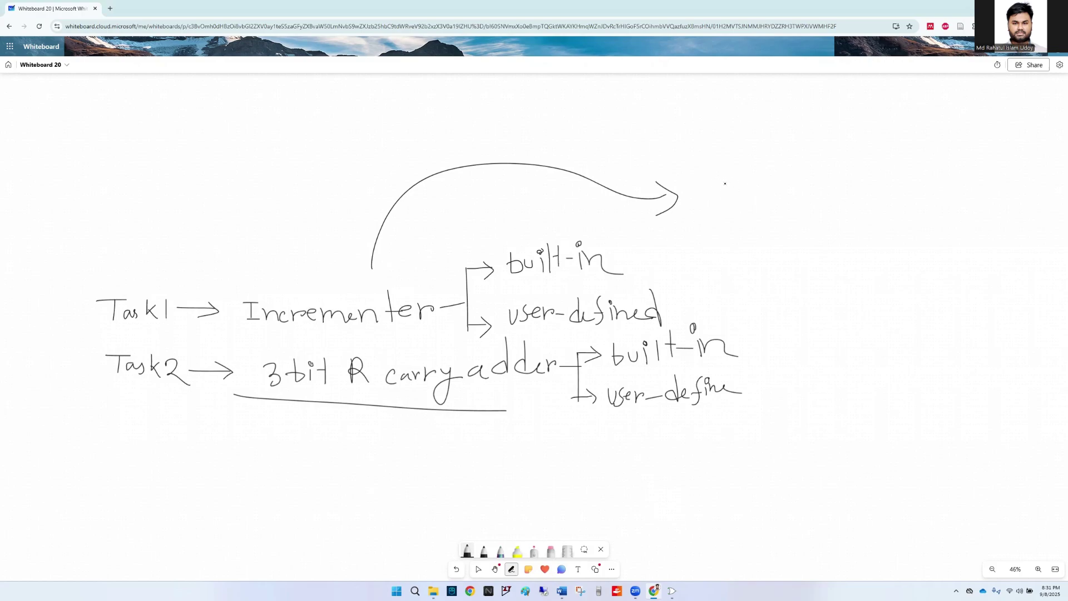
mouse_move(723, 179)
mouse_down()
mouse_move(764, 212)
mouse_move(865, 195)
mouse_up()
mouse_move(852, 184)
mouse_down()
mouse_move(869, 200)
mouse_move(874, 193)
mouse_up()
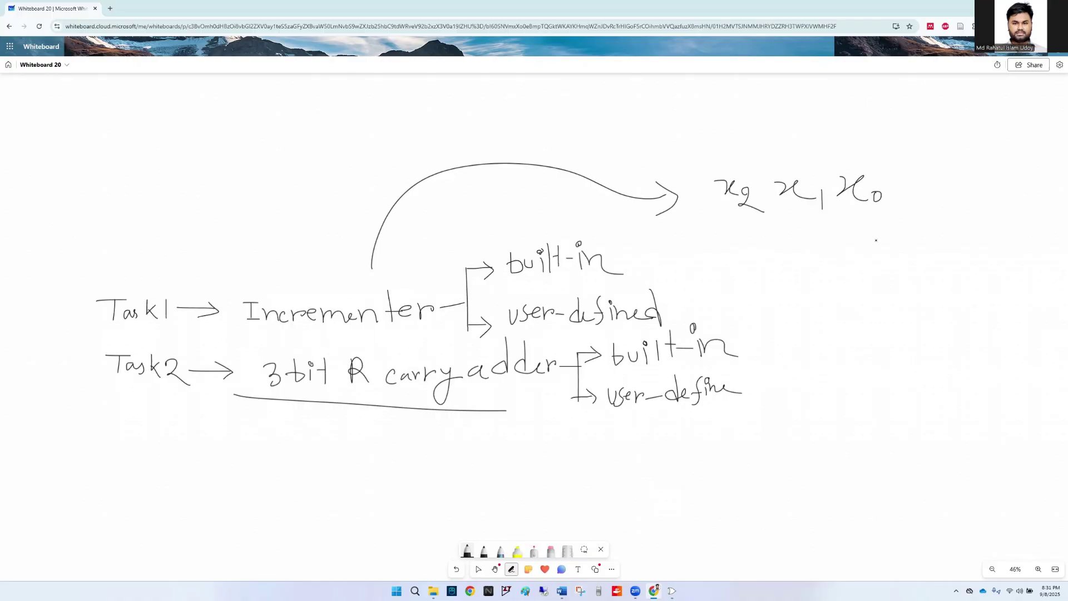
- Draw a brace with a downward arrow under x2 x1 x0 and write the example bits 0 1 1 below it
drag(744, 214, 897, 219)
mouse_move(822, 226)
mouse_down()
mouse_move(826, 247)
mouse_move(842, 243)
mouse_up()
mouse_move(780, 277)
mouse_down()
mouse_move(792, 269)
mouse_move(782, 267)
mouse_move(857, 285)
mouse_up()
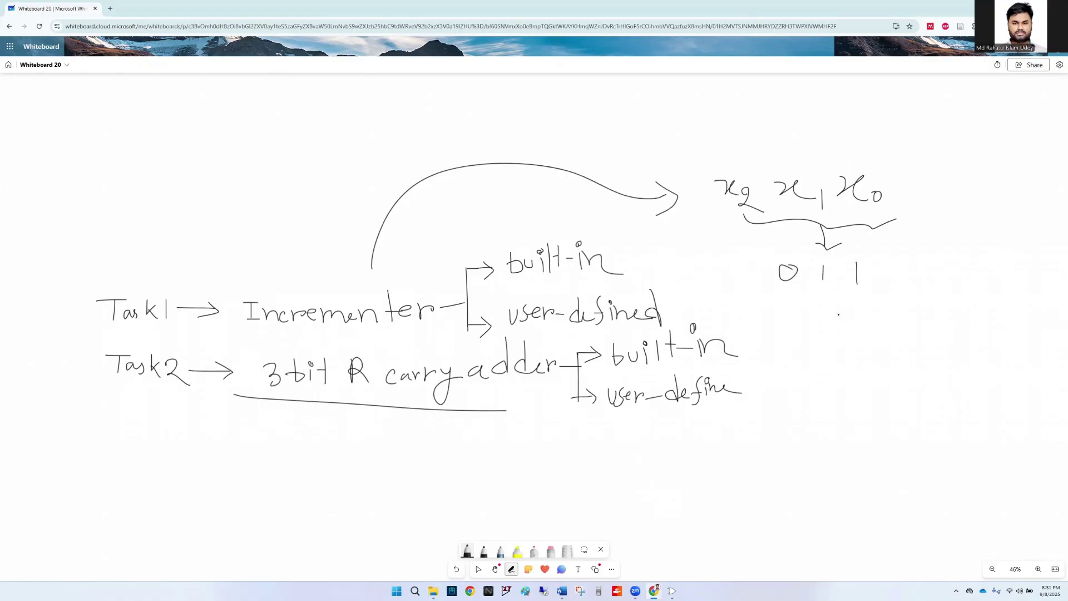
- Write +1 with a sum line beneath the bits 0 1 1 and circle x2 x1 x0
drag(822, 304, 845, 305)
mouse_move(835, 296)
mouse_down()
mouse_move(835, 315)
mouse_move(863, 318)
mouse_up()
drag(777, 319, 912, 323)
mouse_move(892, 182)
mouse_down()
mouse_move(902, 224)
mouse_move(723, 163)
mouse_up()
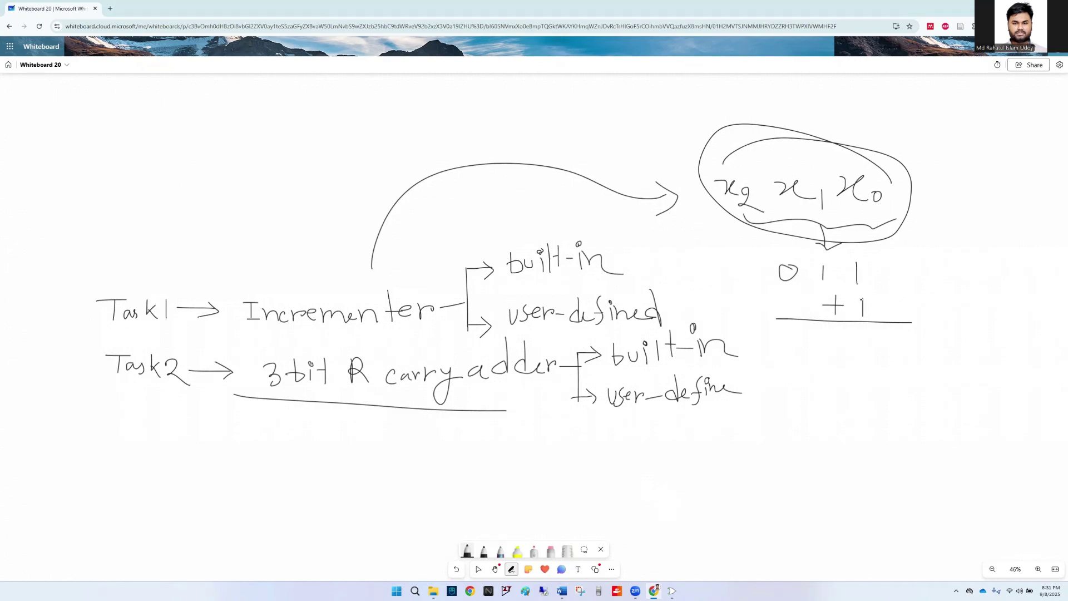
- Circle the "built-in" option of the Incrementer on the whiteboard
key(alt+Tab)
double_click(314, 14)
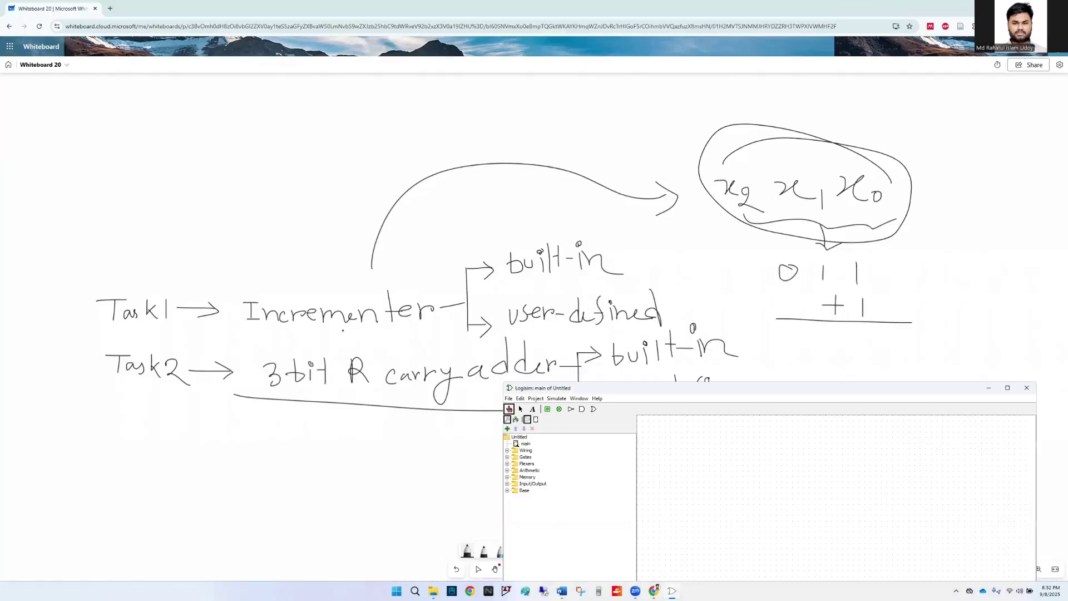
key(alt+Tab)
mouse_move(623, 241)
mouse_down()
mouse_move(498, 281)
mouse_move(495, 244)
mouse_up()
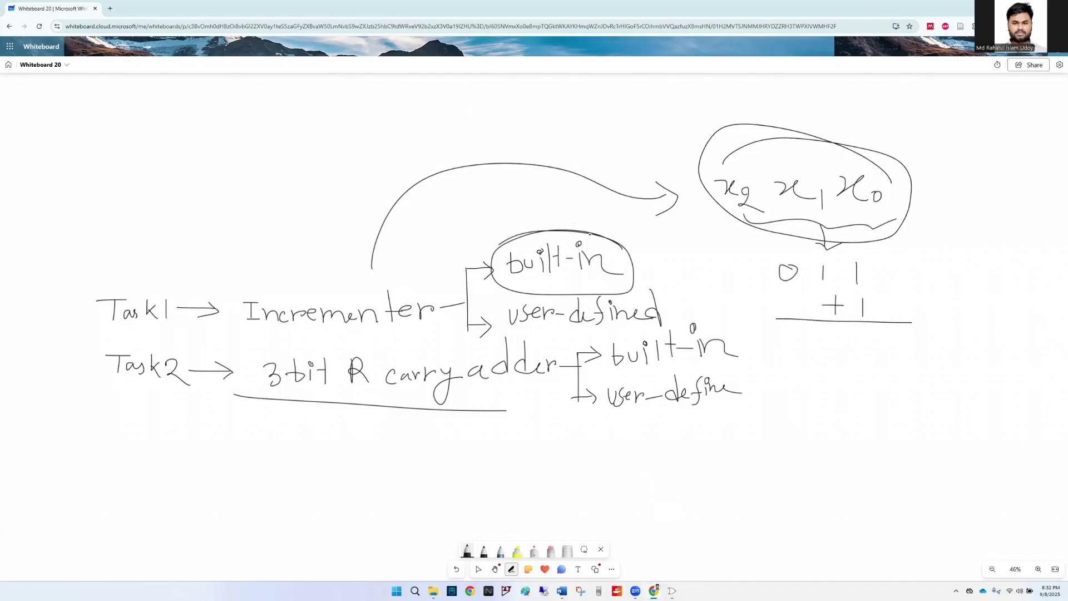
- Switch to Logisim and maximize its window
click(673, 591)
drag(685, 387, 546, 178)
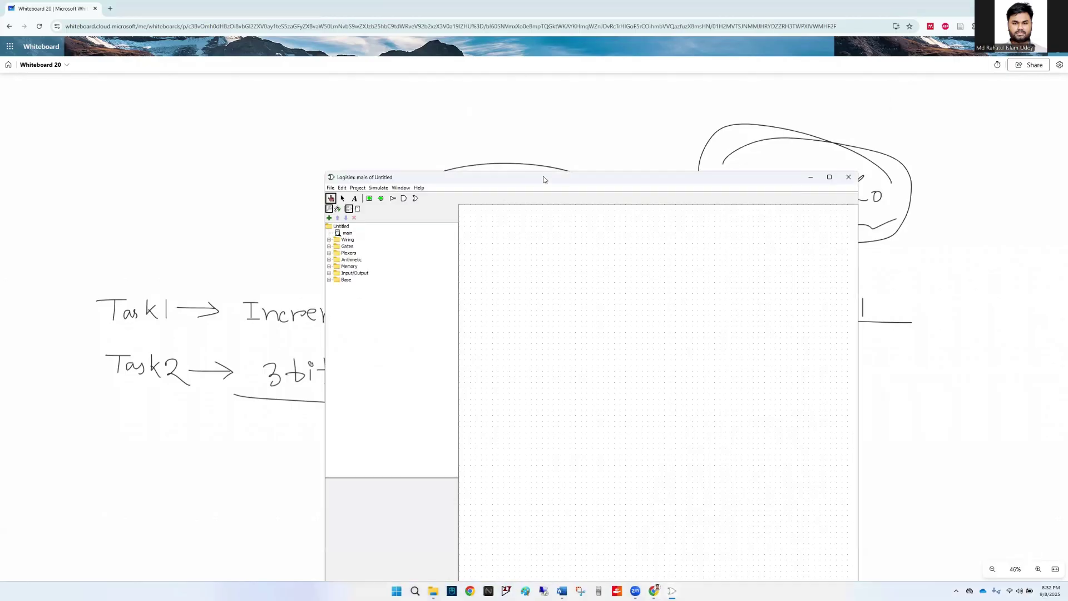
click(830, 177)
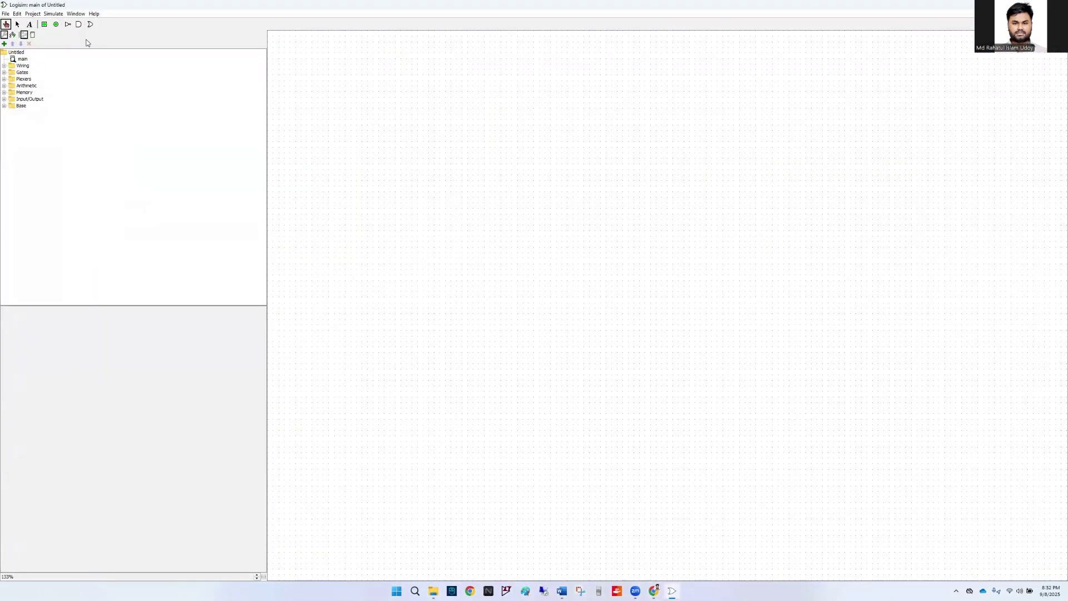
- Place an Adder from the Arithmetic library on the empty main circuit
click(5, 86)
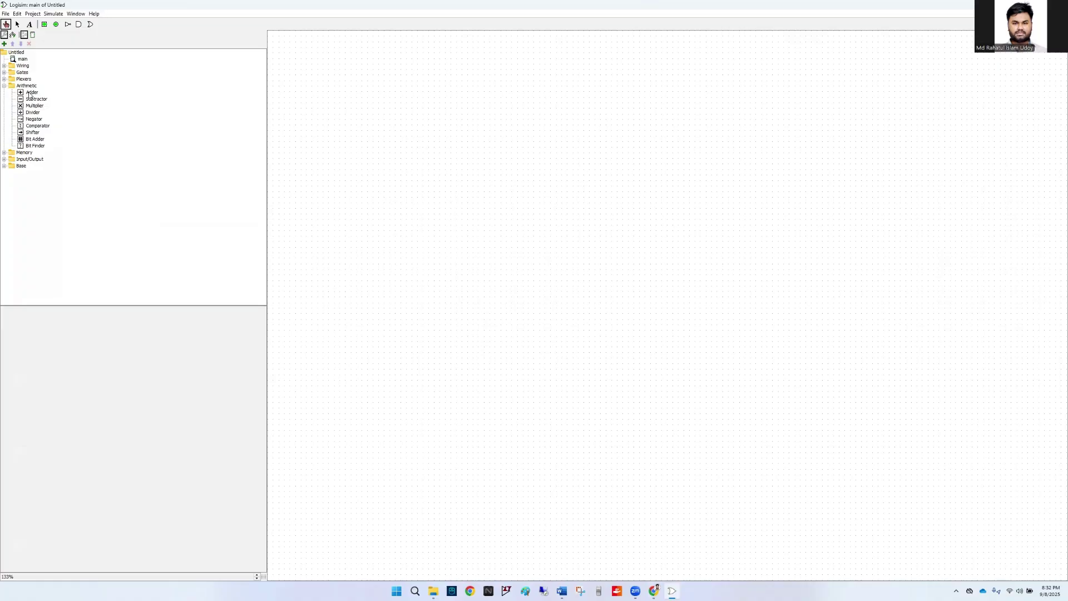
click(30, 92)
click(529, 187)
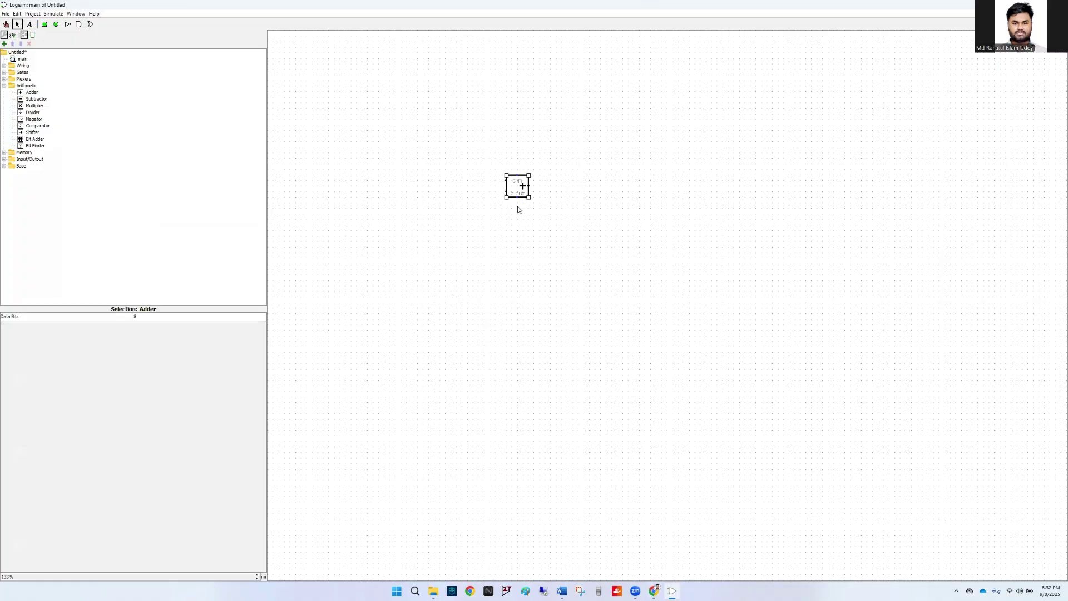
click(256, 575)
click(257, 575)
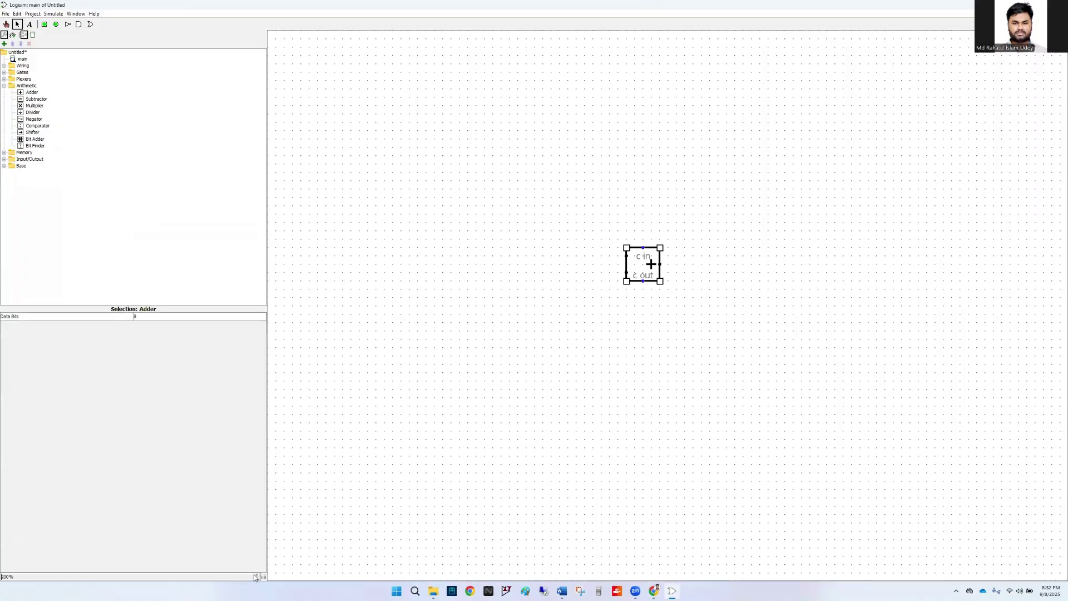
click(257, 575)
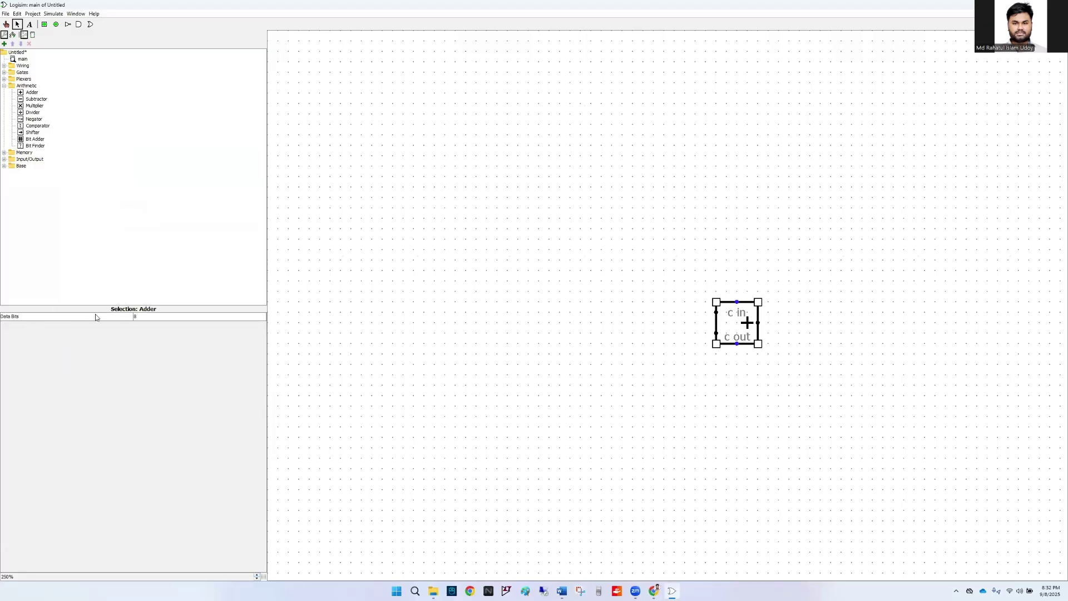
- Set the adder's Data Bits to 1
click(137, 318)
click(148, 320)
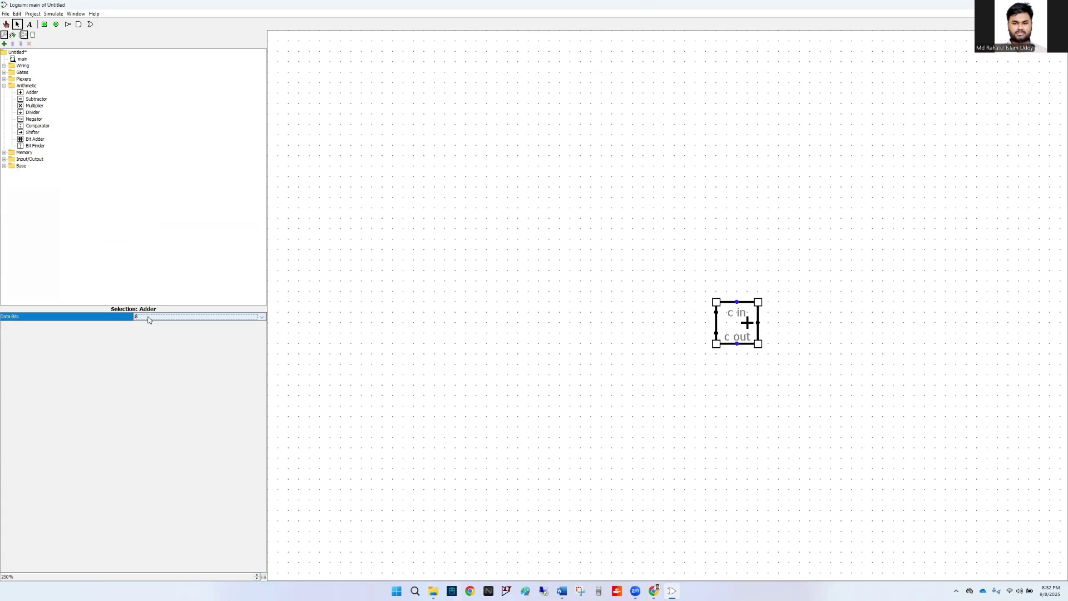
click(168, 322)
scroll(165, 328, up, 3)
click(164, 327)
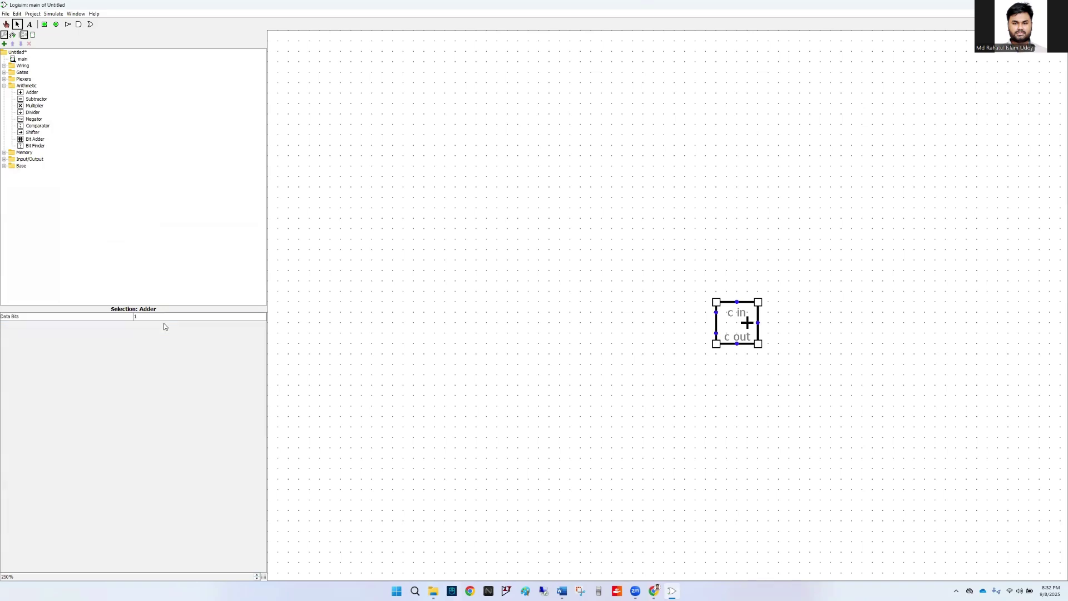
click(378, 336)
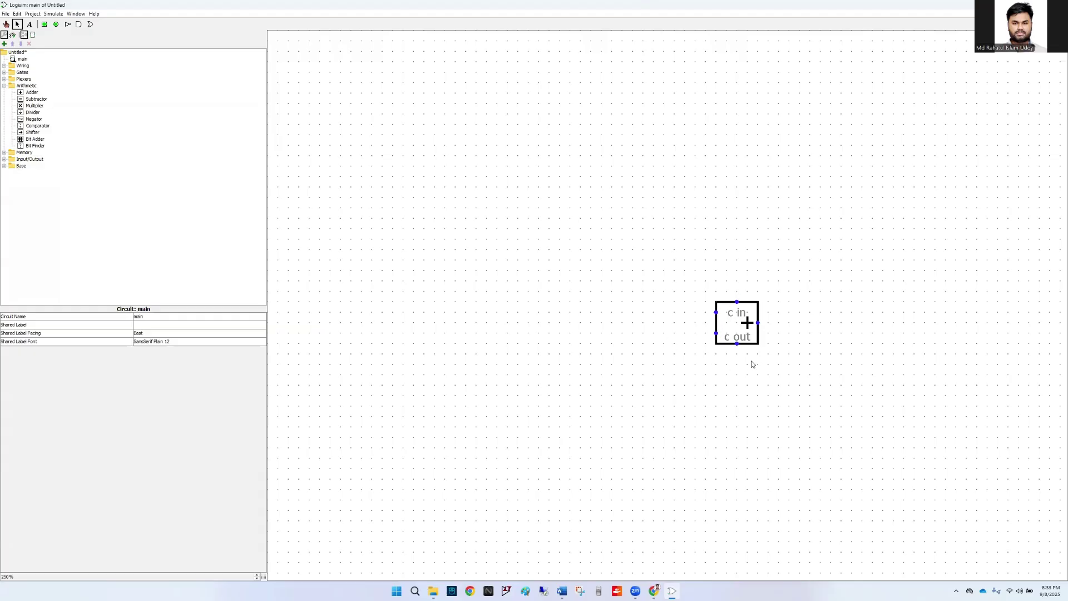
- Place two more Adders in line with the existing one, one on its right and one on its left
key(alt+Tab)
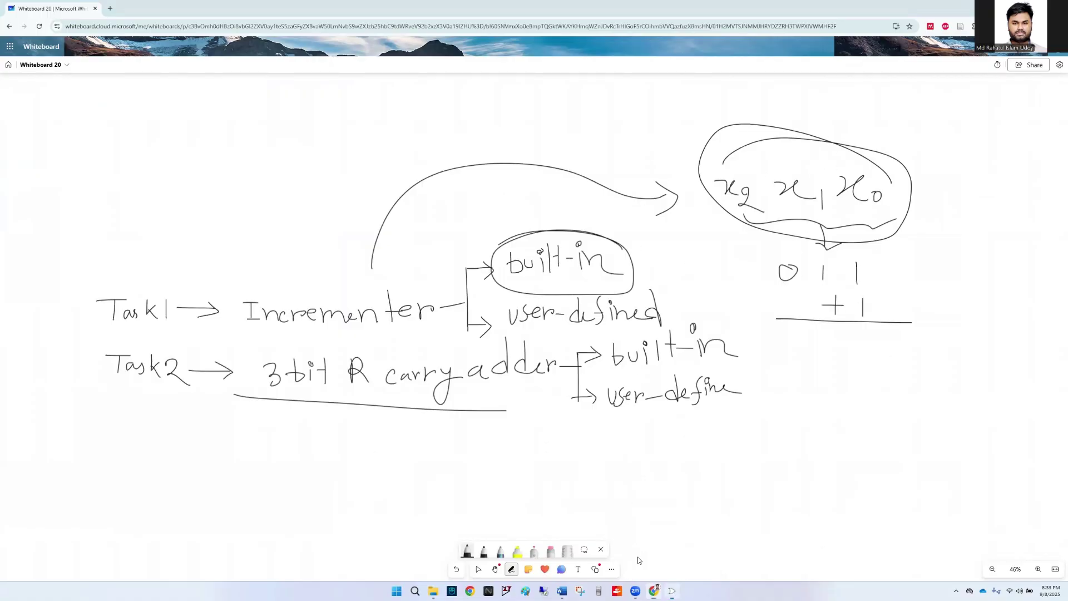
click(672, 591)
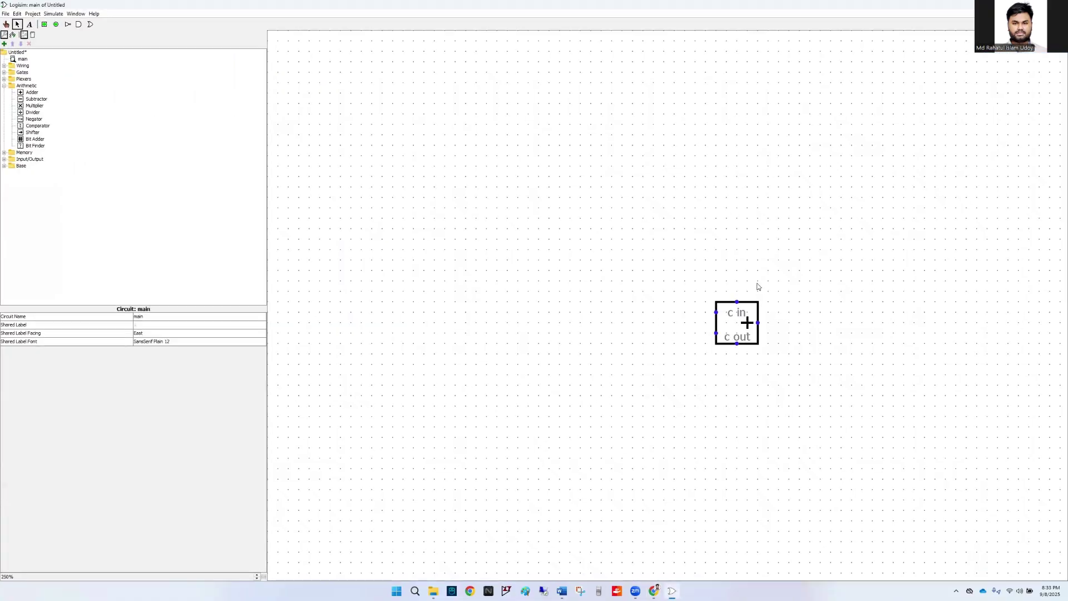
click(32, 92)
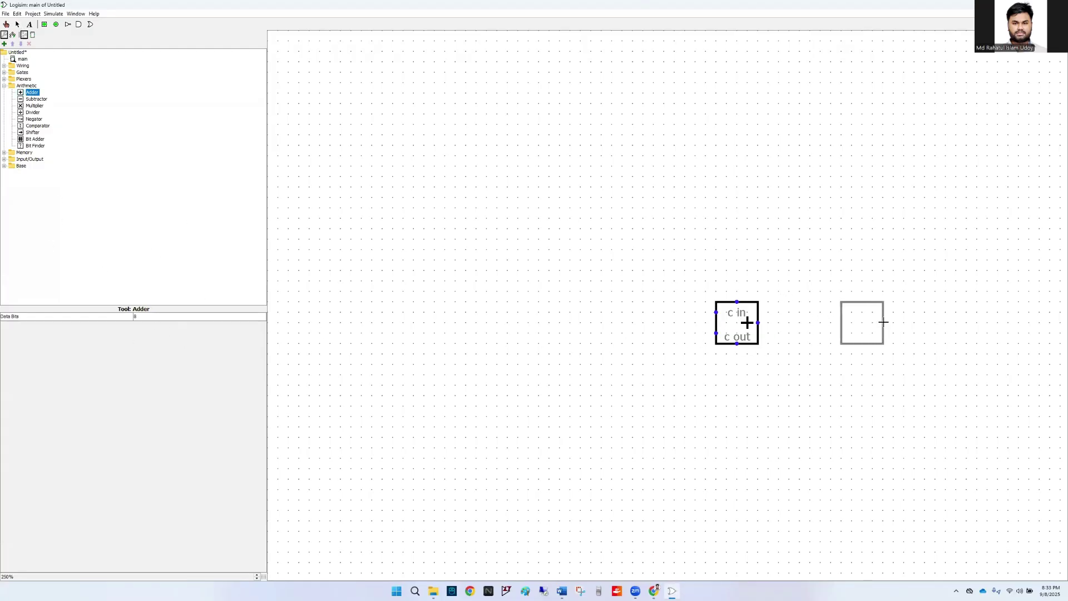
click(883, 318)
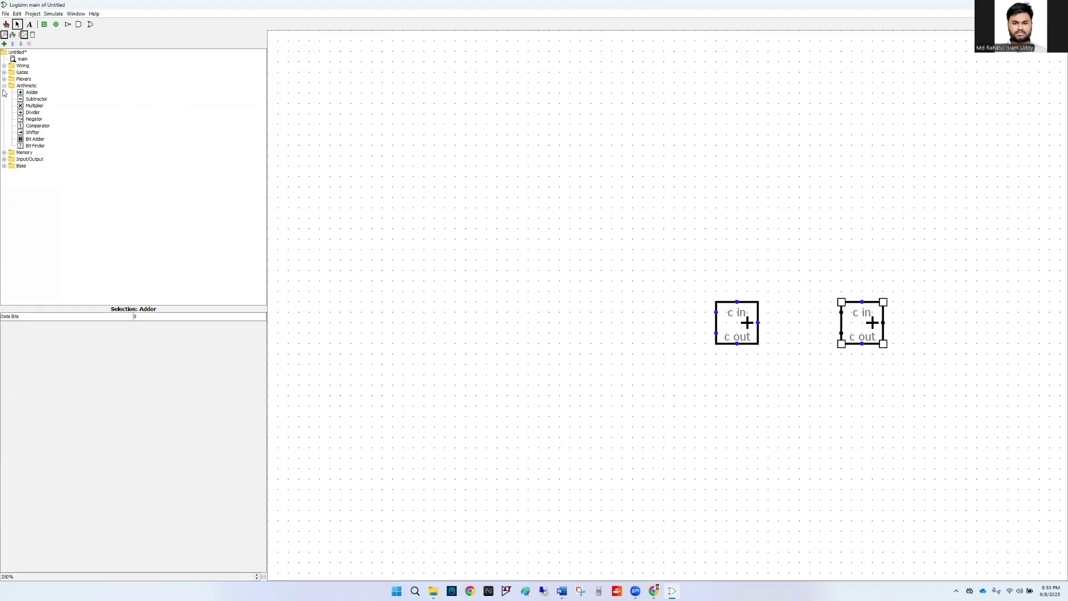
click(25, 92)
click(633, 323)
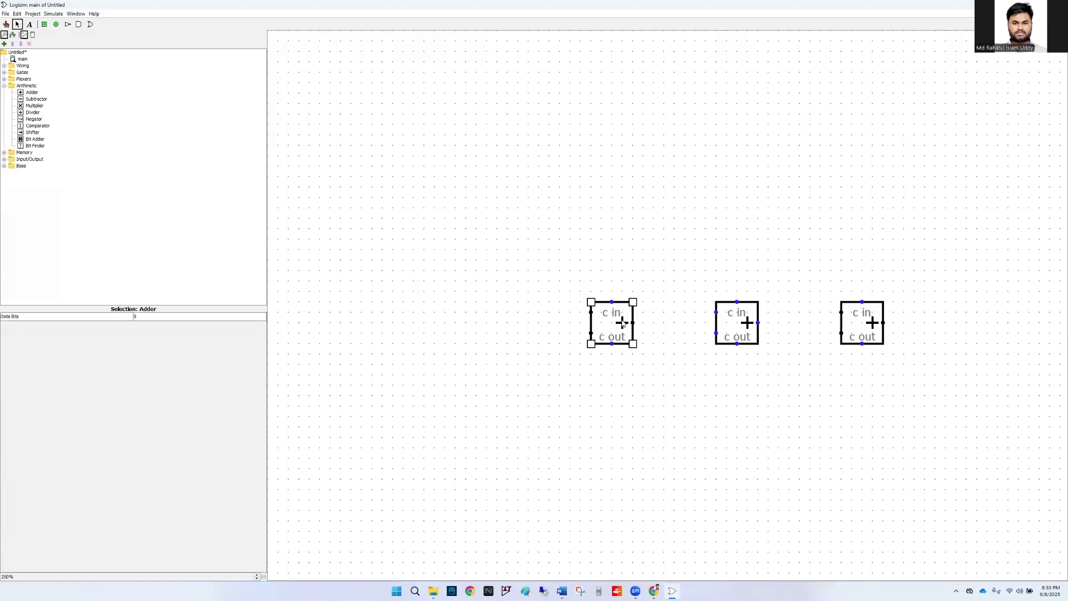
- Set the Data Bits of both the left and right adders to 1
click(158, 317)
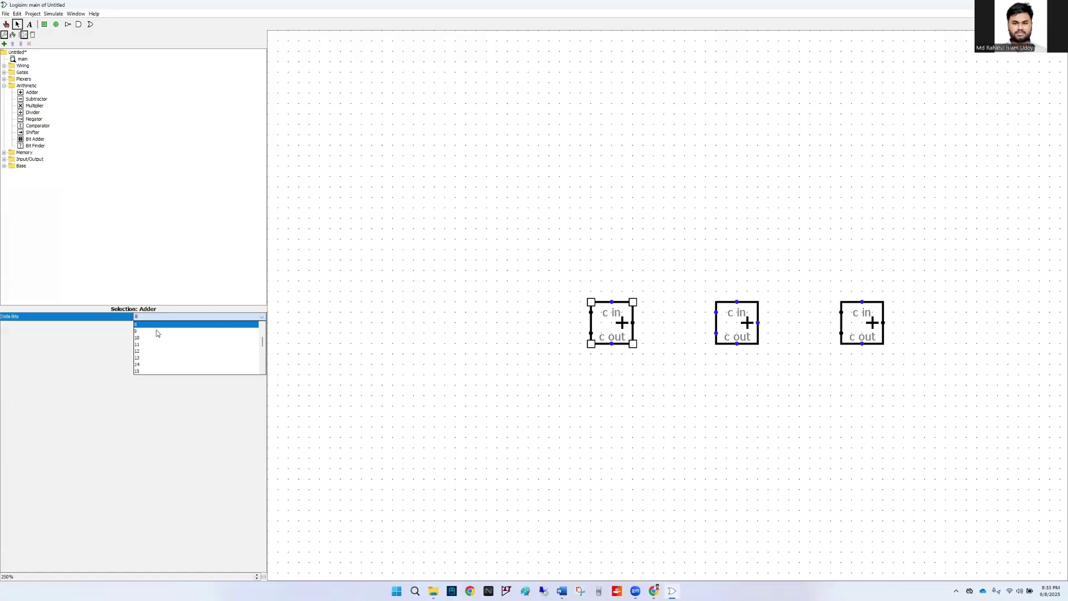
click(863, 323)
click(862, 323)
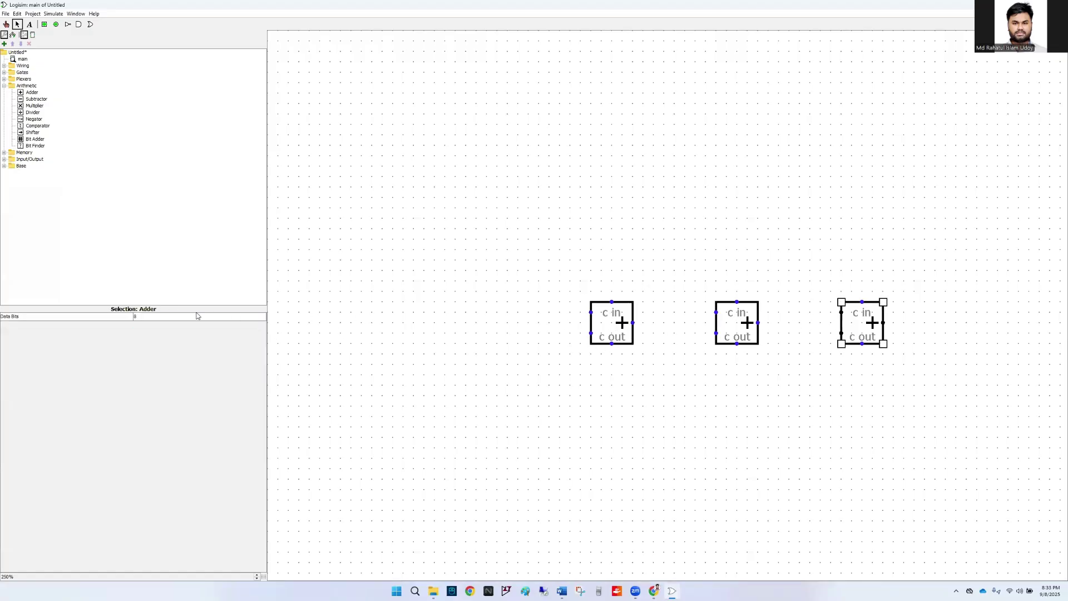
click(199, 317)
scroll(177, 330, up, 3)
click(176, 324)
- Switch to the whiteboard in the browser and draw three adder boxes in a row in a blank area
click(655, 591)
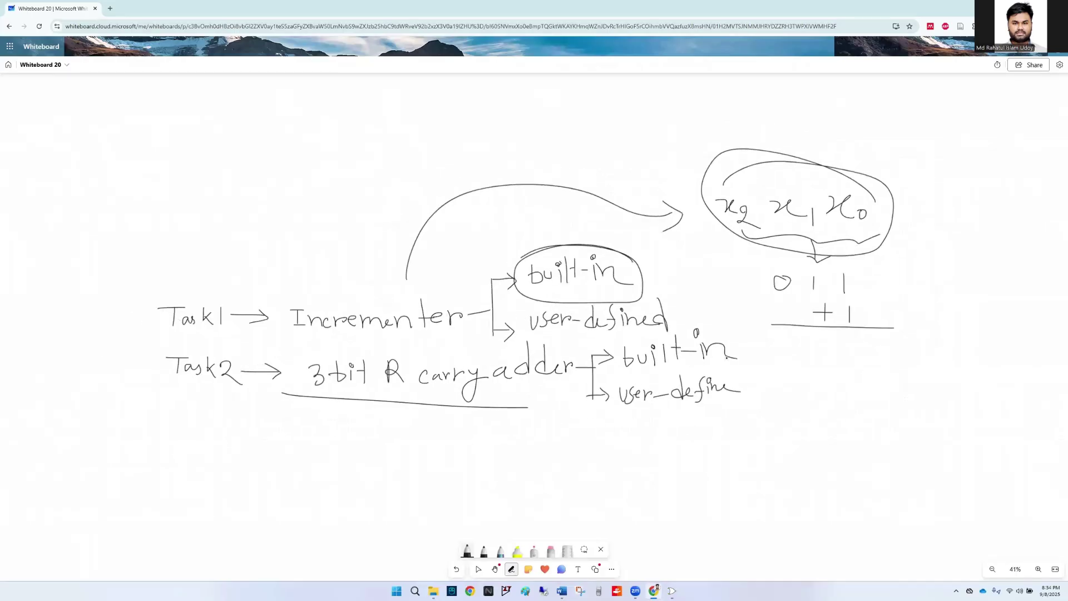
scroll(73, 374, right, 10)
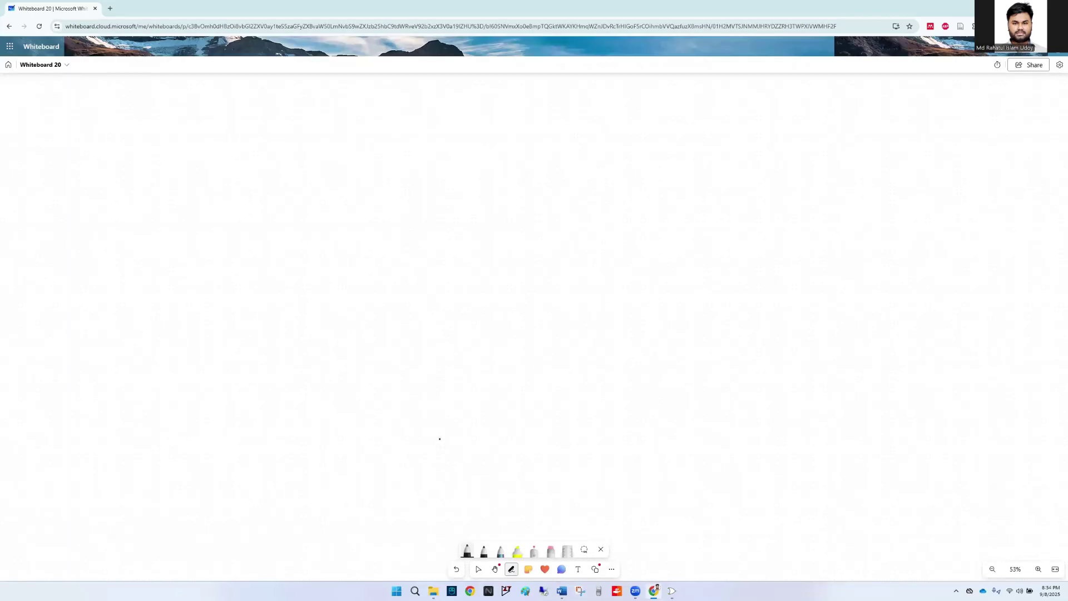
scroll(367, 225, up, 2)
mouse_move(593, 240)
mouse_down()
mouse_move(640, 244)
mouse_move(594, 243)
mouse_up()
mouse_move(422, 246)
mouse_down()
mouse_move(458, 248)
mouse_move(421, 246)
mouse_up()
mouse_move(222, 229)
mouse_down()
mouse_move(212, 283)
mouse_move(270, 267)
mouse_move(212, 228)
mouse_up()
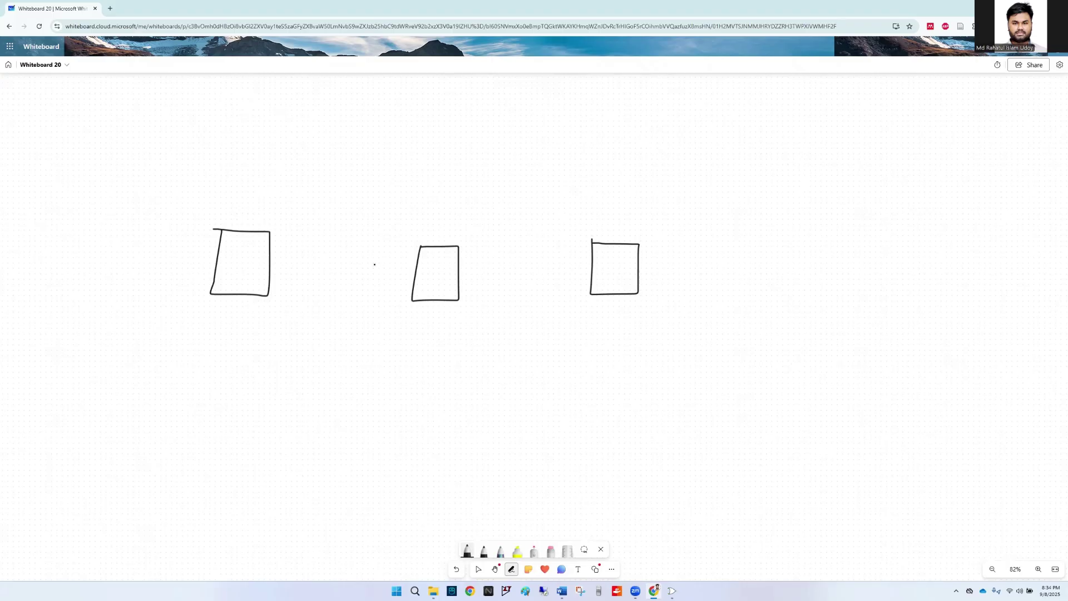
- Draw three input lines on the right adder box and label them Cin, A and B
mouse_move(638, 257)
mouse_down()
mouse_move(664, 258)
mouse_move(680, 282)
mouse_up()
mouse_move(624, 256)
mouse_down()
mouse_move(623, 269)
mouse_move(640, 273)
mouse_up()
mouse_move(689, 291)
mouse_down()
mouse_move(691, 275)
mouse_move(697, 290)
mouse_up()
drag(689, 288, 666, 300)
mouse_move(670, 299)
mouse_down()
mouse_move(673, 320)
mouse_move(682, 312)
mouse_move(675, 322)
mouse_up()
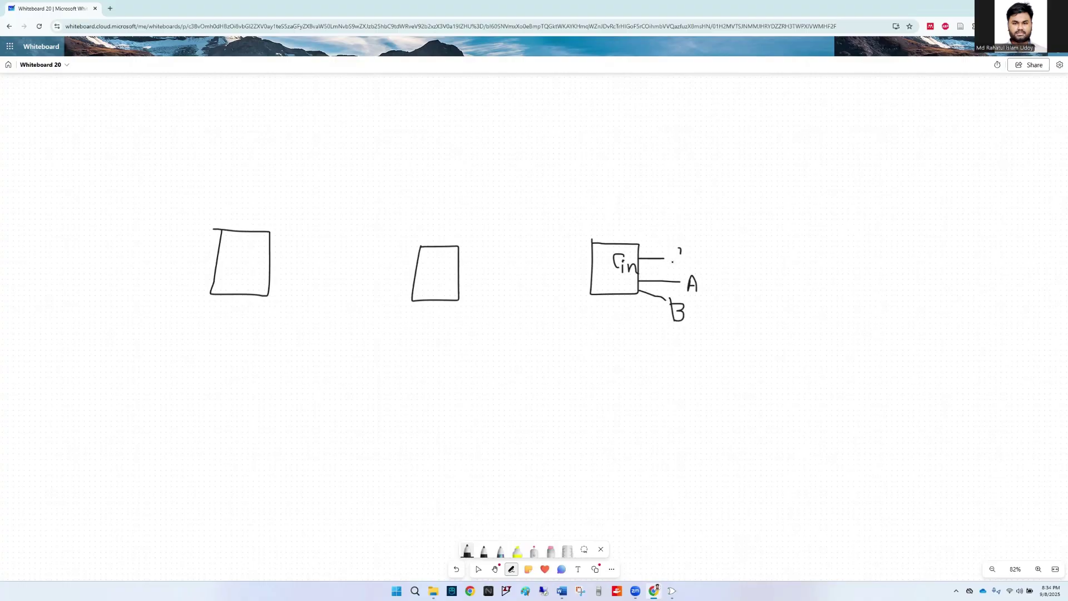
drag(680, 249, 677, 265)
click(688, 257)
drag(687, 260, 715, 264)
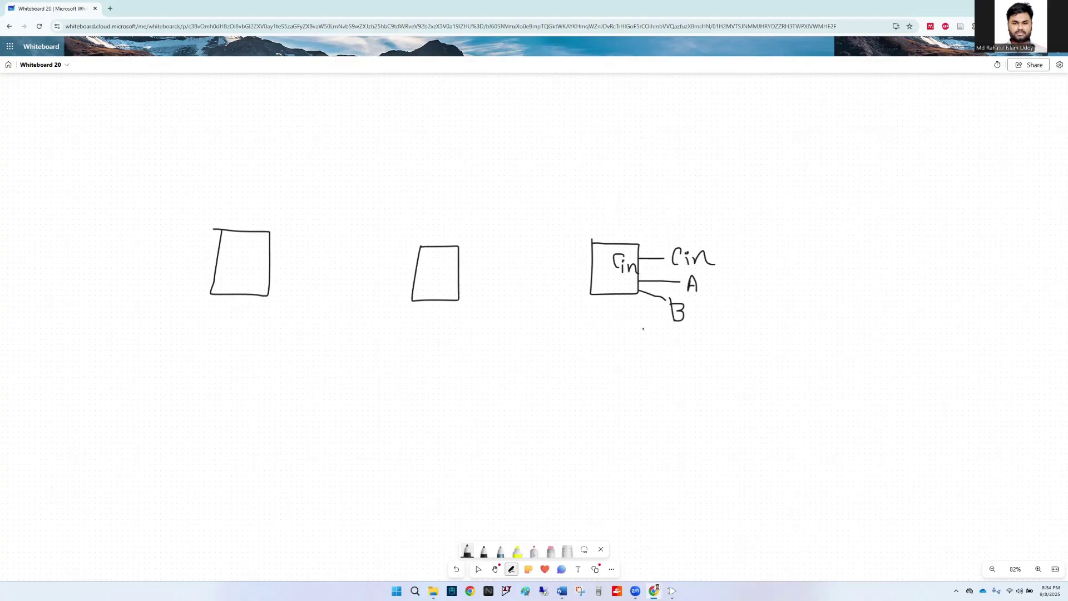
- Erase the Cin written inside the right adder box and draw two output lines labelled S and Co on its other side
click(551, 551)
drag(619, 260, 629, 267)
click(467, 550)
mouse_move(592, 254)
mouse_down()
mouse_move(556, 255)
mouse_move(561, 273)
mouse_up()
drag(566, 233, 556, 249)
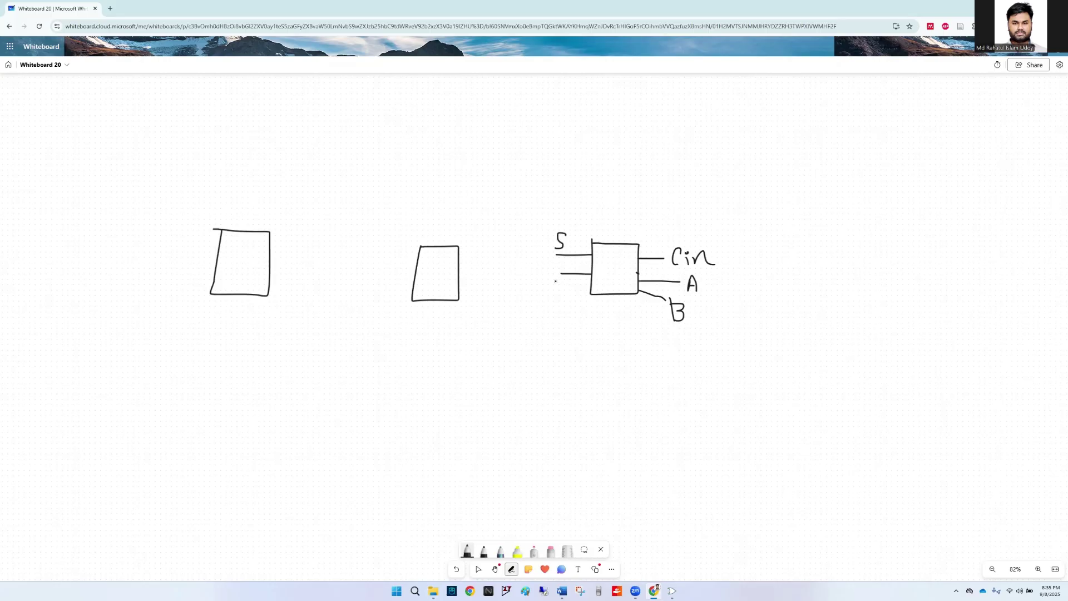
drag(566, 282, 571, 297)
- Draw Cin, A and B input lines and S and Co output lines on the middle adder box
mouse_move(454, 260)
mouse_down()
mouse_move(469, 260)
mouse_move(475, 283)
mouse_move(471, 267)
mouse_up()
mouse_move(480, 260)
mouse_down()
mouse_move(499, 267)
mouse_move(492, 287)
mouse_up()
drag(482, 282, 473, 296)
drag(477, 295, 477, 314)
mouse_move(421, 259)
mouse_down()
mouse_move(393, 257)
mouse_move(389, 281)
mouse_up()
mouse_move(374, 241)
mouse_down()
mouse_move(369, 294)
mouse_move(375, 287)
mouse_up()
- Draw Cin, A and B input lines and S and Co output lines on the left adder box
mouse_move(270, 246)
mouse_down()
mouse_move(285, 245)
mouse_move(289, 276)
mouse_move(309, 241)
mouse_move(326, 255)
mouse_move(296, 277)
mouse_up()
key(ctrl+z)
drag(297, 276, 288, 290)
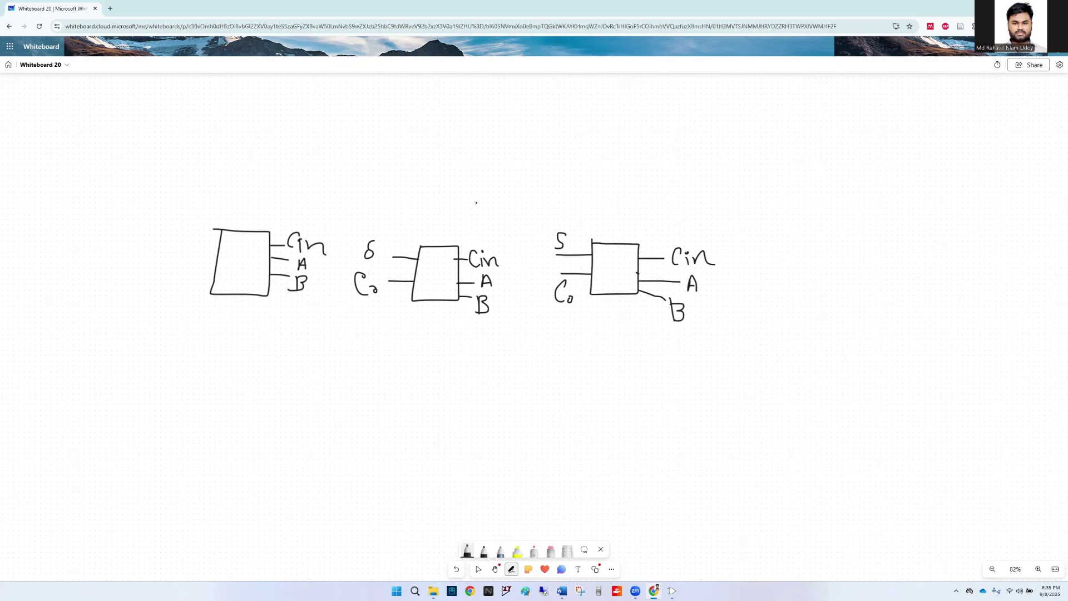
drag(219, 243, 165, 230)
drag(217, 265, 178, 261)
mouse_move(137, 210)
mouse_down()
mouse_move(122, 227)
mouse_move(133, 280)
mouse_up()
drag(141, 270, 141, 273)
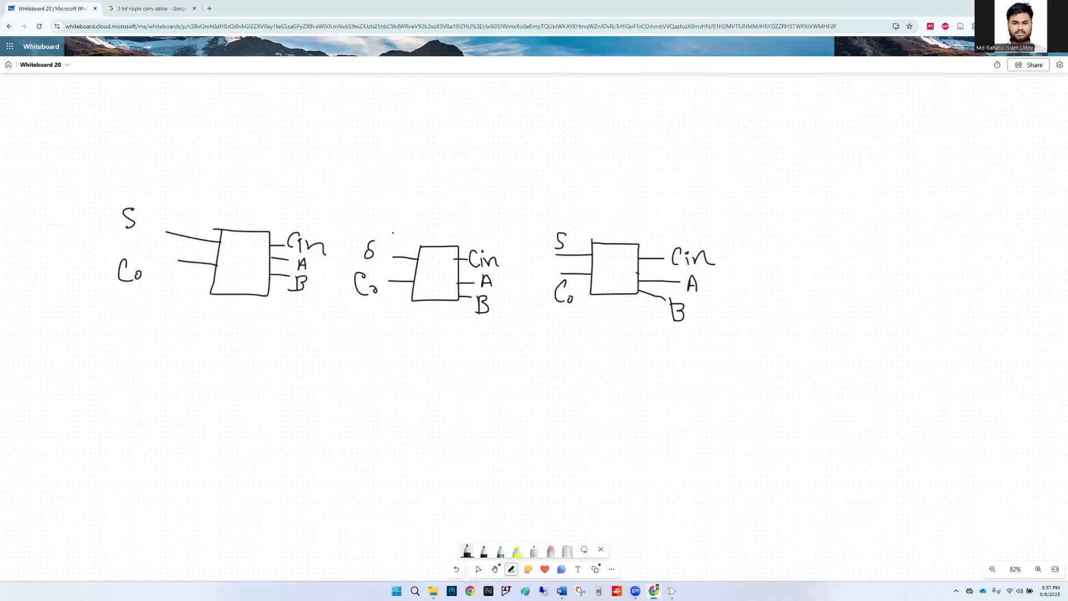
- Connect each adder's carry output to the next adder's Cin and number the sum outputs S0, S1 and S2
key(ctrl+z)
drag(565, 274, 465, 258)
mouse_move(394, 281)
mouse_down()
mouse_move(335, 305)
mouse_move(297, 249)
mouse_move(269, 244)
mouse_up()
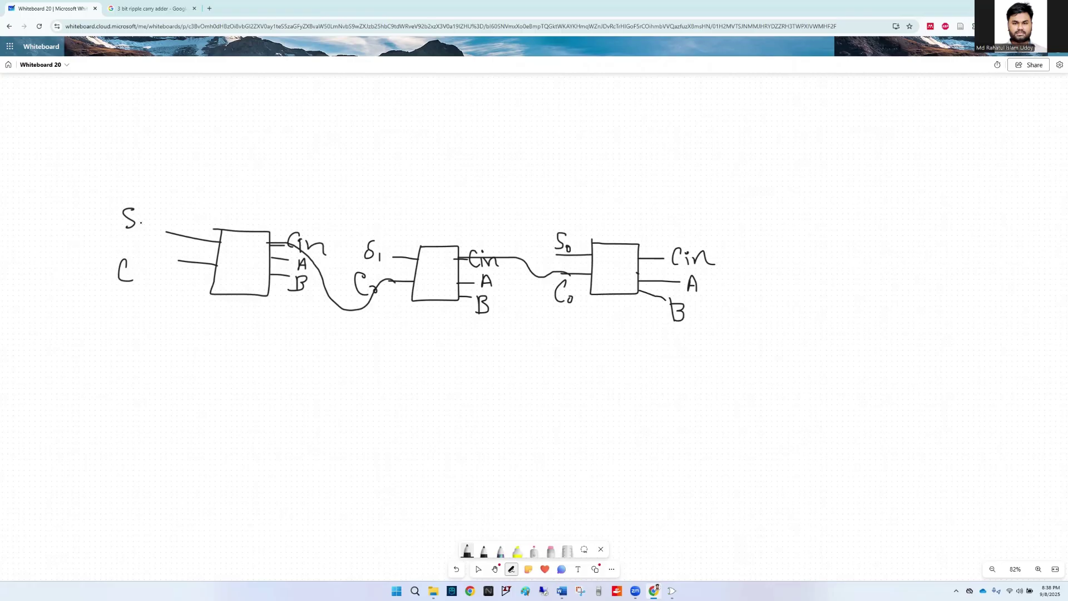
drag(139, 222, 146, 234)
- Extend the right adder's A line upward and write x2 x1 x0 in the blank area beside the diagram
mouse_move(678, 282)
mouse_down()
mouse_move(738, 283)
mouse_move(734, 182)
mouse_up()
drag(839, 123, 846, 144)
drag(861, 135, 858, 159)
drag(891, 126, 909, 143)
mouse_move(911, 128)
mouse_down()
mouse_move(868, 161)
mouse_move(882, 168)
mouse_up()
key(ctrl+z)
key(ctrl+z)
key(ctrl+z)
mouse_move(892, 124)
mouse_down()
mouse_move(921, 151)
mouse_move(954, 140)
mouse_up()
mouse_move(955, 140)
mouse_down()
mouse_move(969, 127)
mouse_move(973, 137)
mouse_up()
- Draw downward arrows beneath x2 and x0
mouse_move(850, 174)
mouse_down()
mouse_move(850, 203)
mouse_move(840, 198)
mouse_up()
drag(961, 149, 964, 192)
drag(956, 183, 966, 183)
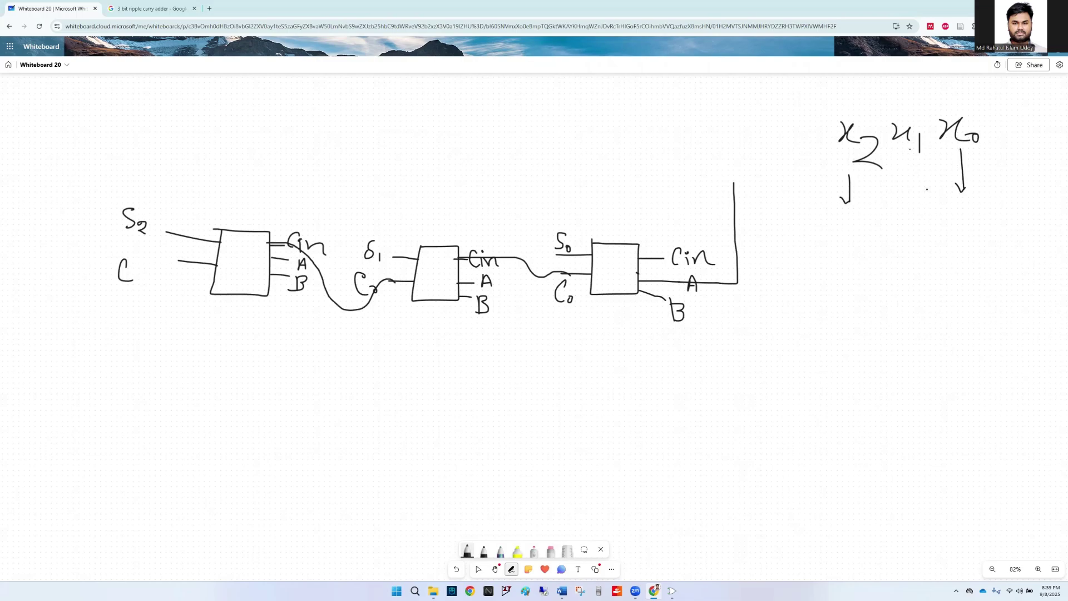
- Route the three A inputs upward to labels x0, x1 and x2, and circle the labels as one group
drag(704, 163, 712, 176)
mouse_move(721, 162)
mouse_down()
mouse_move(722, 176)
mouse_move(733, 168)
mouse_up()
mouse_move(492, 282)
mouse_down()
mouse_move(505, 194)
mouse_move(491, 174)
mouse_move(518, 186)
mouse_up()
drag(268, 259, 323, 174)
mouse_move(299, 148)
mouse_down()
mouse_move(305, 164)
mouse_move(329, 146)
mouse_move(373, 176)
mouse_up()
mouse_move(398, 120)
mouse_down()
mouse_move(456, 212)
mouse_move(679, 108)
mouse_move(365, 117)
mouse_up()
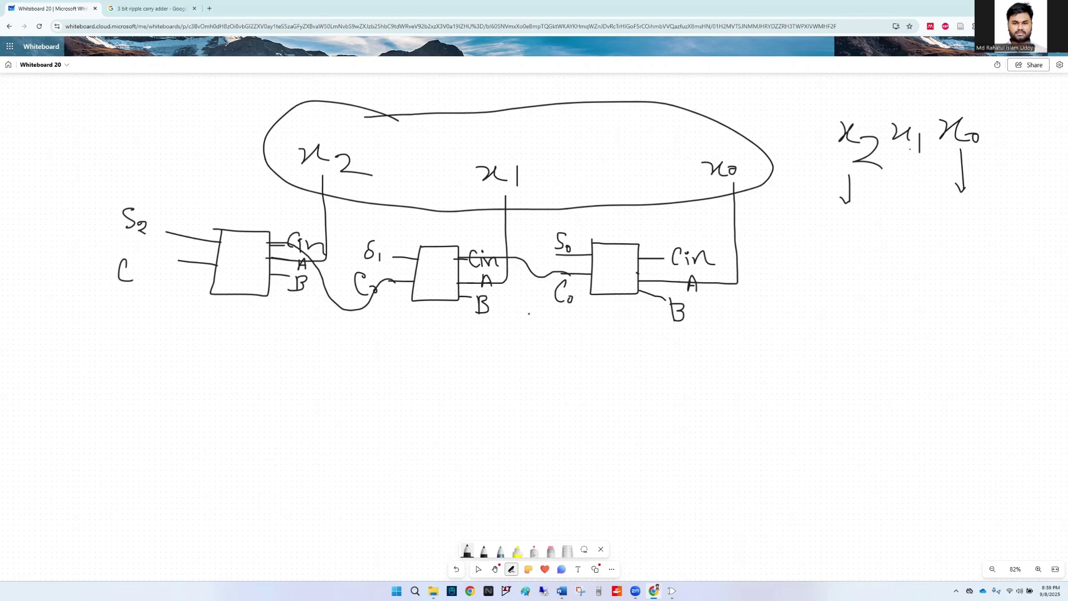
- Write 001 below the right adder, circle it, and add a check mark and an arrow toward the x inputs
mouse_move(690, 382)
mouse_down()
mouse_move(770, 400)
mouse_move(818, 381)
mouse_up()
mouse_move(789, 383)
mouse_down()
mouse_move(802, 395)
mouse_move(842, 384)
mouse_up()
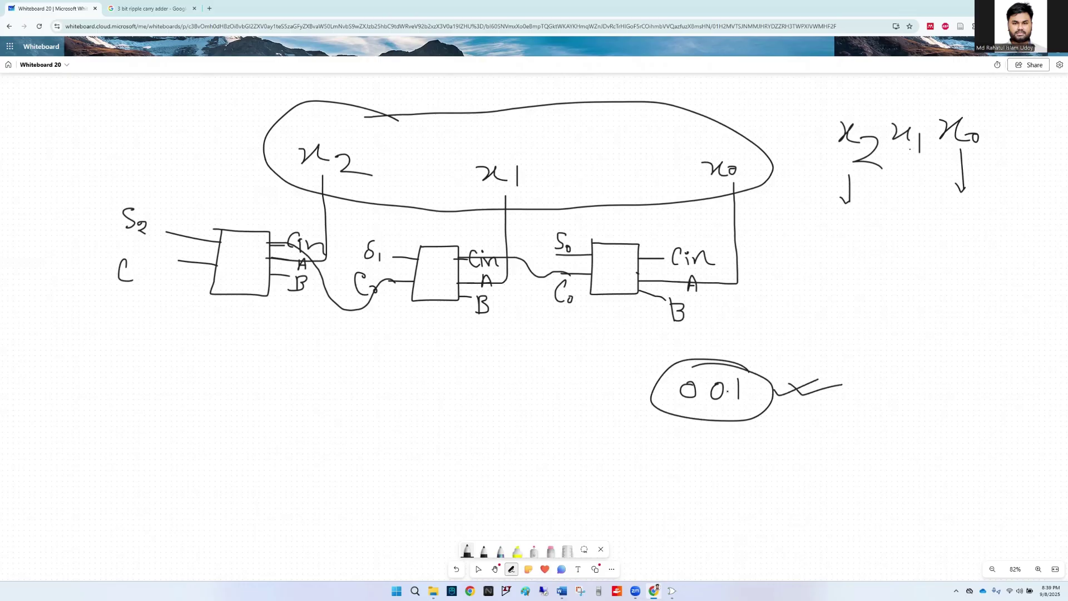
mouse_move(761, 382)
mouse_down()
mouse_move(785, 370)
mouse_move(775, 286)
mouse_move(664, 211)
mouse_move(678, 218)
mouse_up()
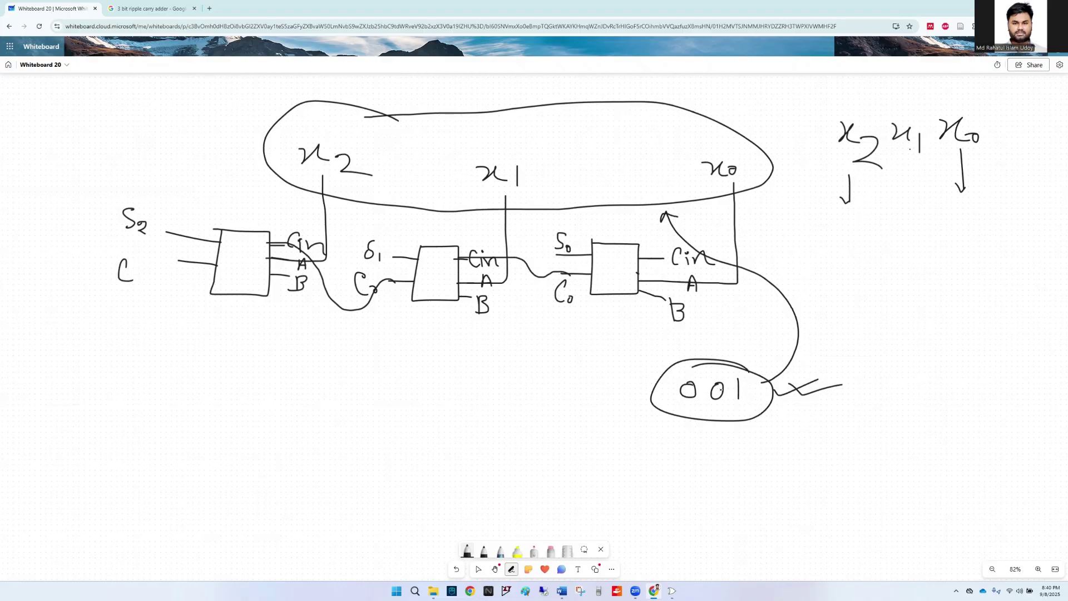
mouse_move(696, 367)
mouse_down()
mouse_move(746, 383)
mouse_move(665, 393)
mouse_move(771, 401)
mouse_move(723, 384)
mouse_up()
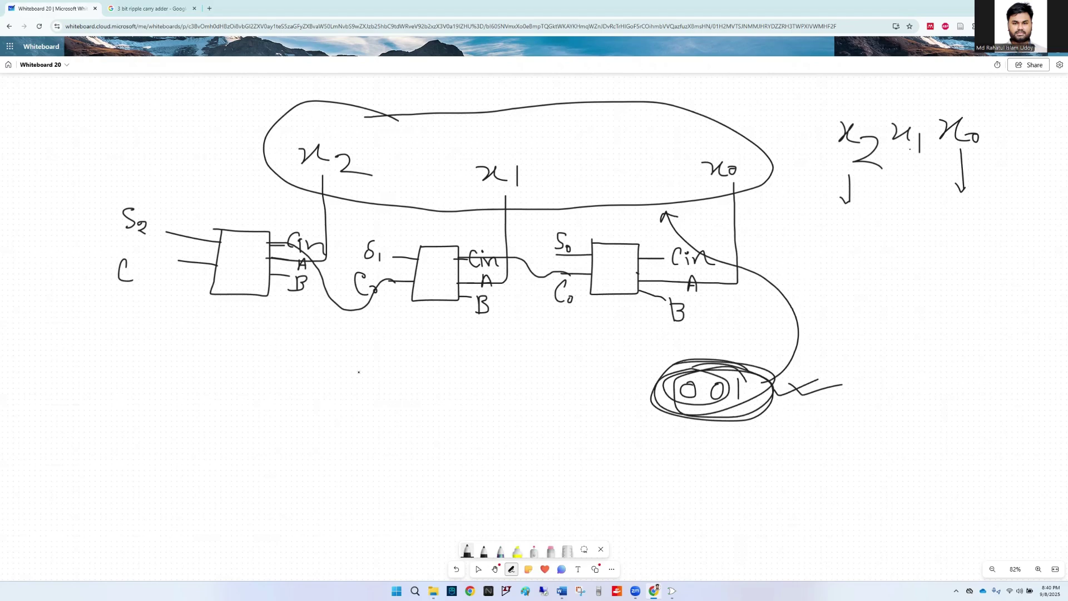
- Extend the adders' B inputs downward to the constants 0, 0 and 1, and circle the constants as one group
mouse_move(268, 273)
mouse_down()
mouse_move(306, 319)
mouse_move(298, 372)
mouse_move(305, 360)
mouse_up()
mouse_move(462, 299)
mouse_down()
mouse_move(501, 301)
mouse_move(500, 397)
mouse_move(508, 383)
mouse_up()
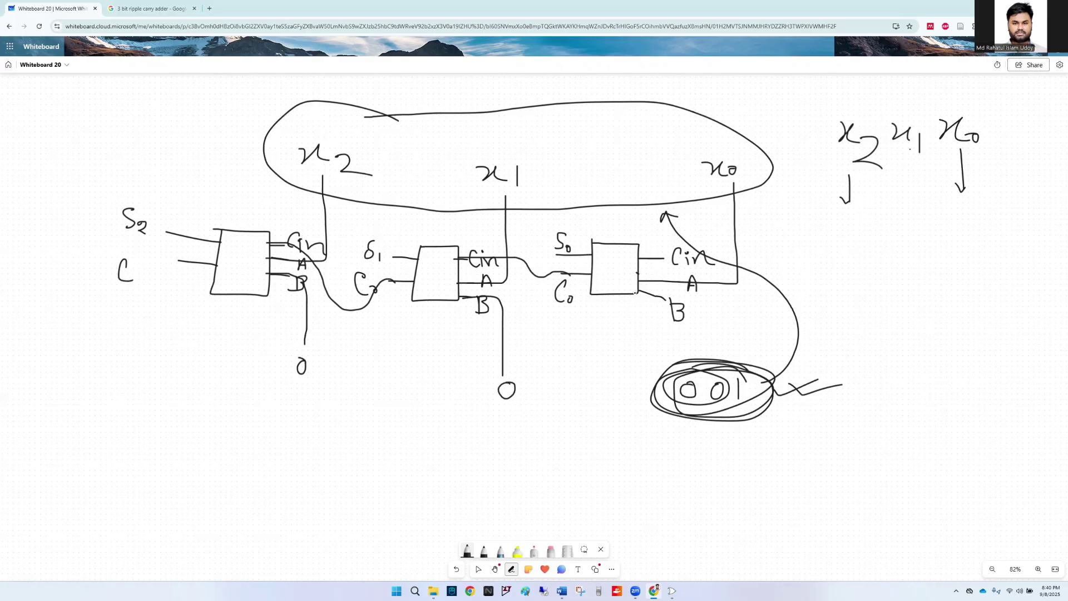
mouse_move(634, 291)
mouse_down()
mouse_move(658, 330)
mouse_move(606, 392)
mouse_up()
mouse_move(362, 349)
mouse_down()
mouse_move(366, 412)
mouse_move(642, 372)
mouse_move(338, 351)
mouse_up()
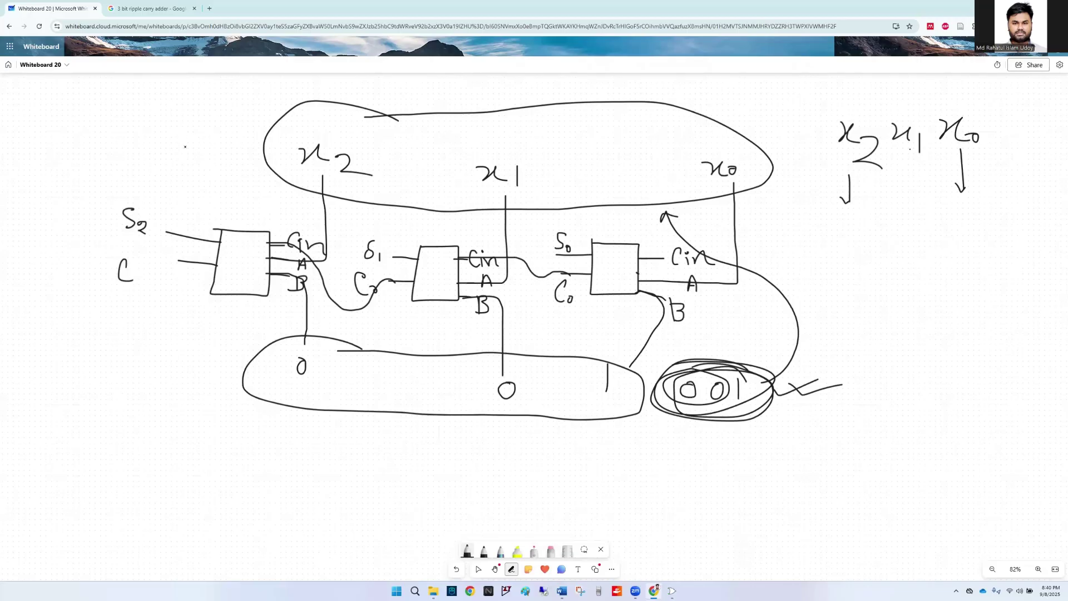
- Mark the x input group and the 0 0 1 constant group with check marks
drag(171, 138, 273, 101)
mouse_move(214, 115)
mouse_down()
mouse_move(307, 105)
mouse_move(317, 180)
mouse_up()
drag(440, 113, 425, 192)
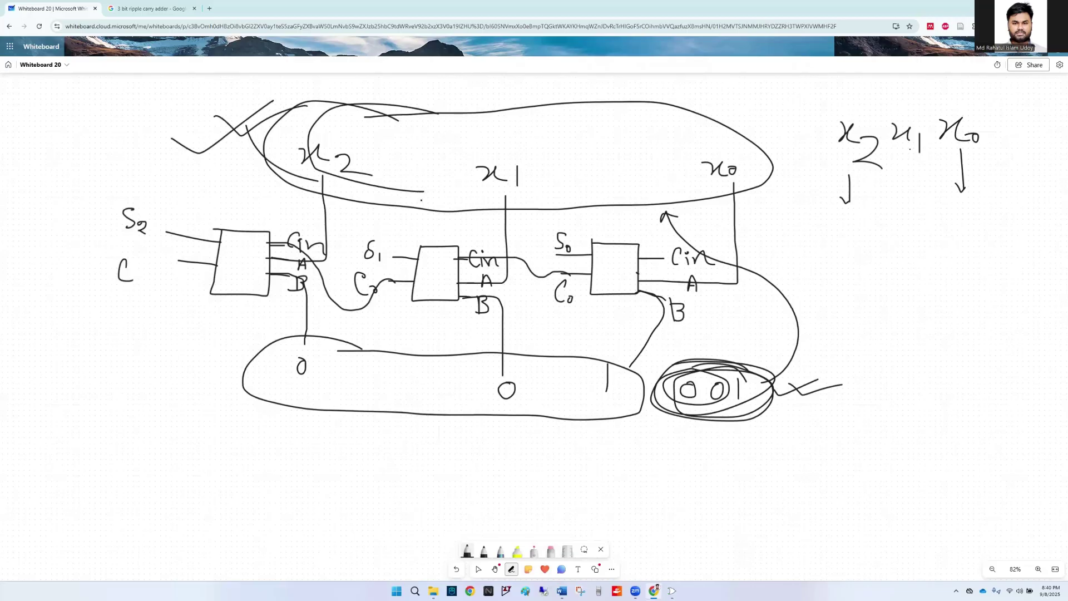
drag(185, 362, 252, 342)
drag(211, 344, 277, 350)
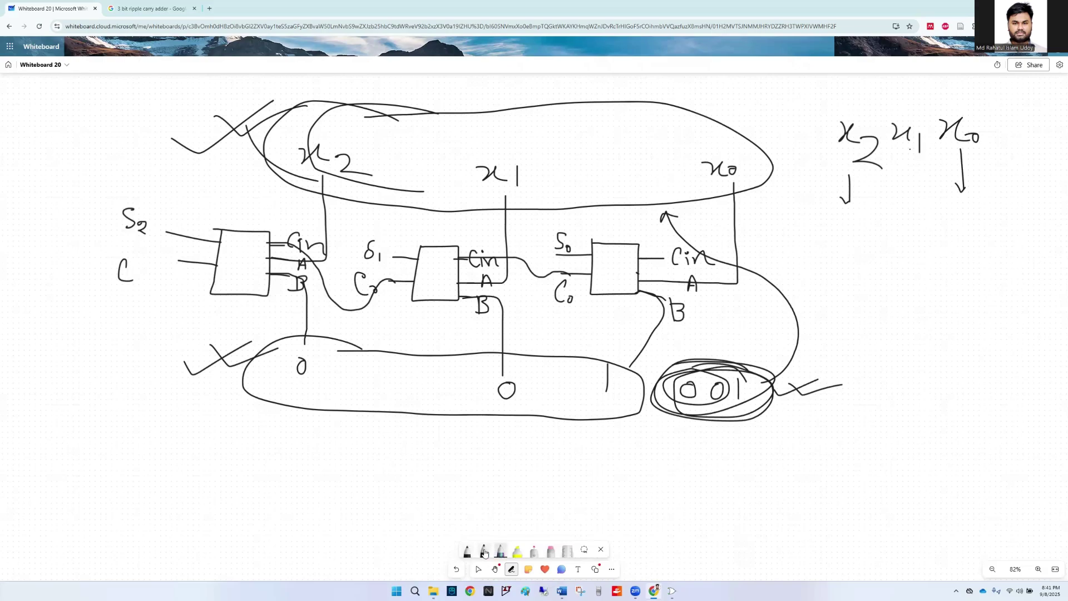
- Set the pen colour to blue and circle the sum outputs S0, S1 and S2
click(470, 547)
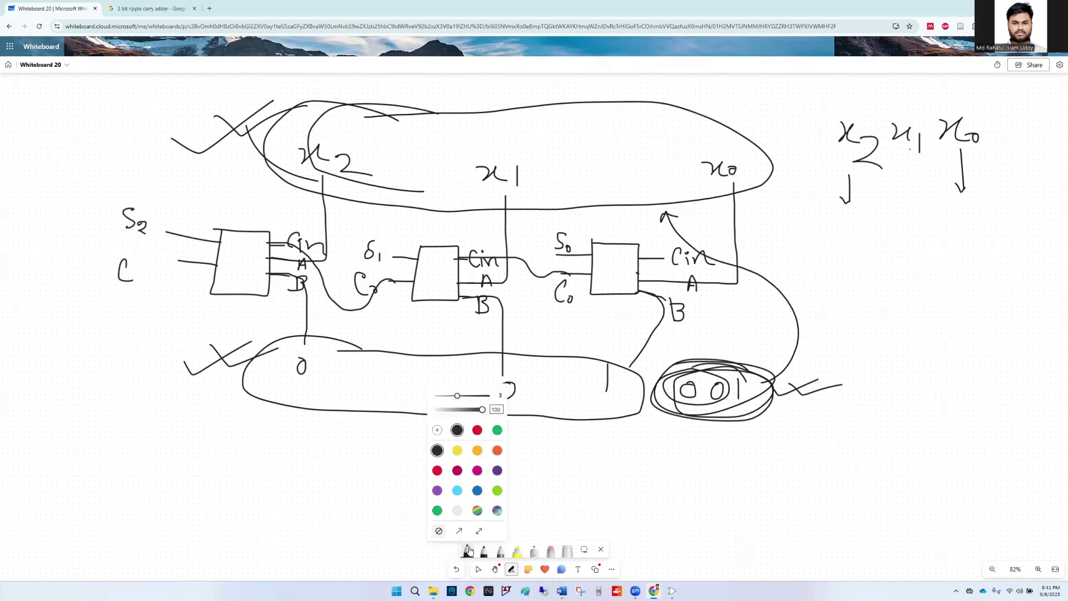
click(477, 492)
mouse_move(547, 233)
mouse_down()
mouse_move(571, 231)
mouse_move(548, 228)
mouse_up()
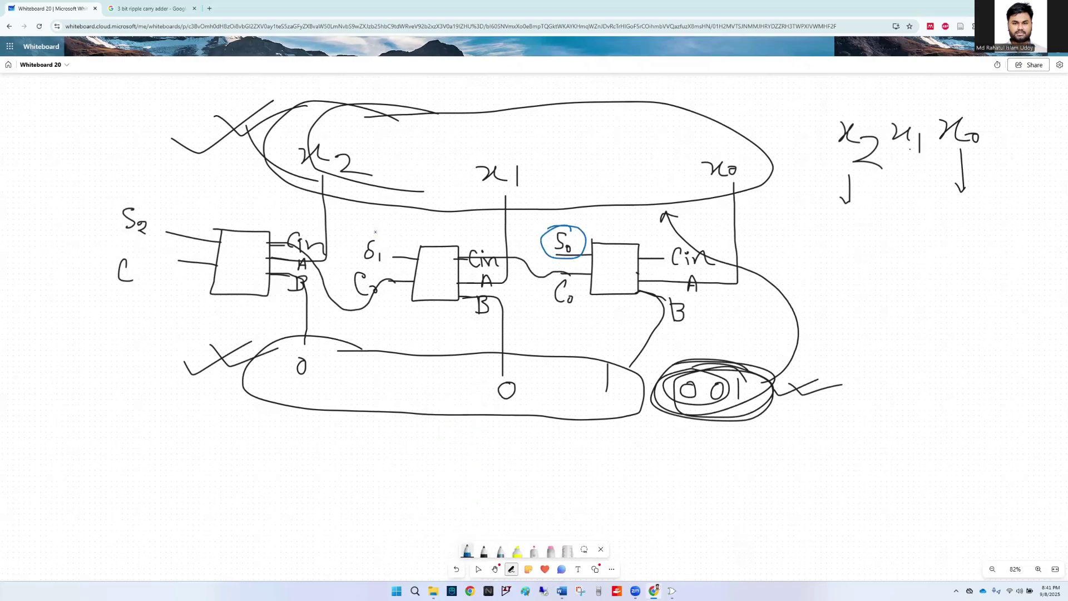
mouse_move(374, 230)
mouse_down()
mouse_move(362, 261)
mouse_move(359, 235)
mouse_up()
mouse_move(146, 199)
mouse_down()
mouse_move(166, 218)
mouse_move(142, 198)
mouse_up()
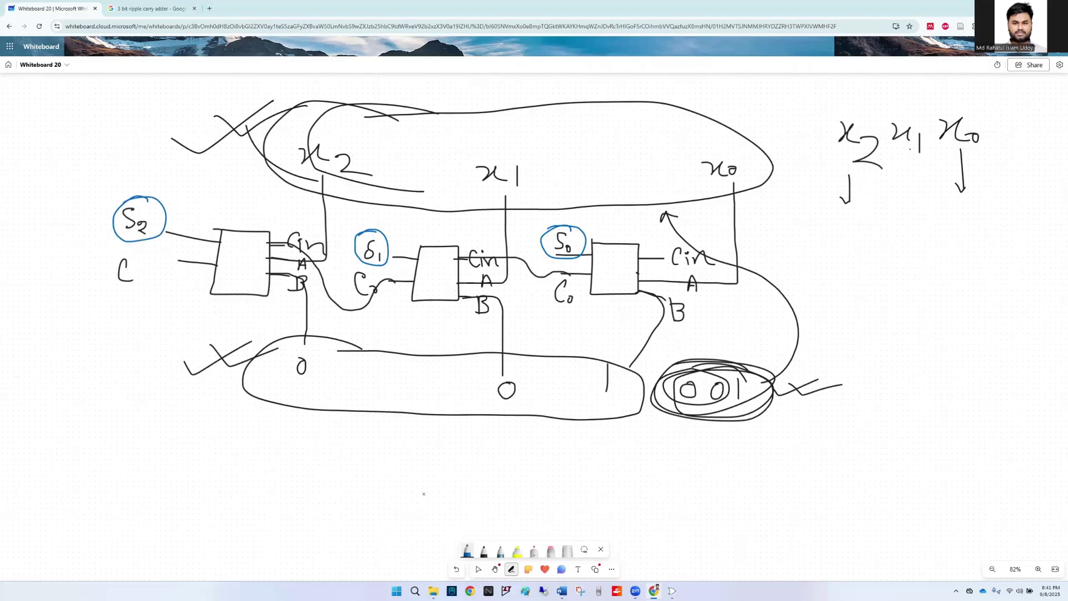
- Complete the left adder's Co label in black and circle it in blue
click(483, 550)
drag(136, 282, 140, 279)
click(467, 551)
drag(140, 254, 140, 255)
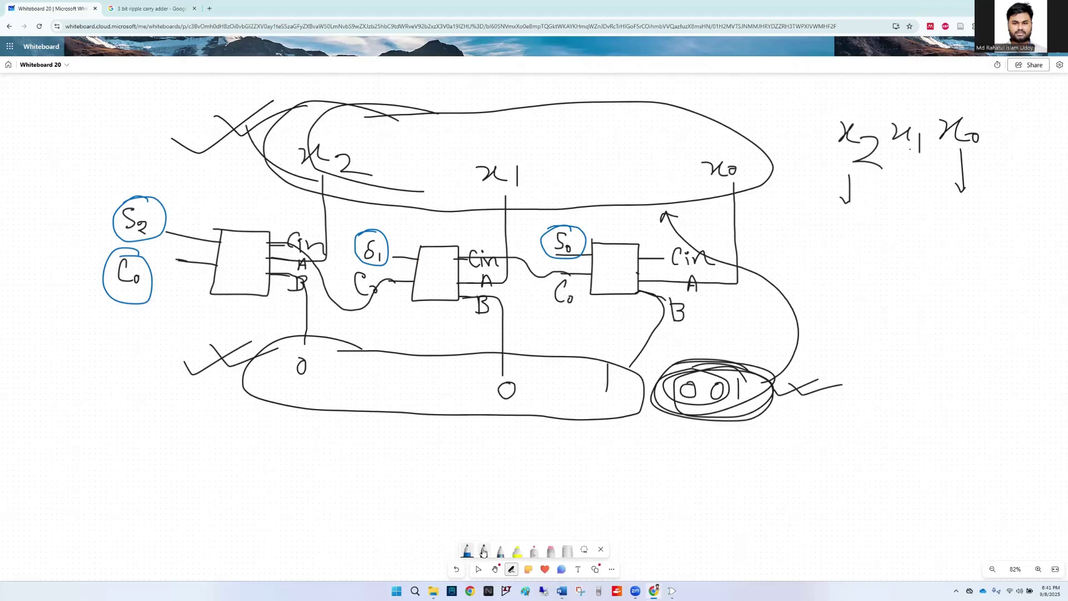
- Write the example bits 1 1 1 in black beneath x2 x1 x0 and draw arrows to them from x2 and x1
click(484, 551)
mouse_move(899, 250)
mouse_down()
mouse_move(899, 272)
mouse_move(958, 270)
mouse_up()
mouse_move(847, 171)
mouse_down()
mouse_move(885, 241)
mouse_move(892, 229)
mouse_up()
drag(913, 163, 922, 232)
drag(914, 225, 921, 232)
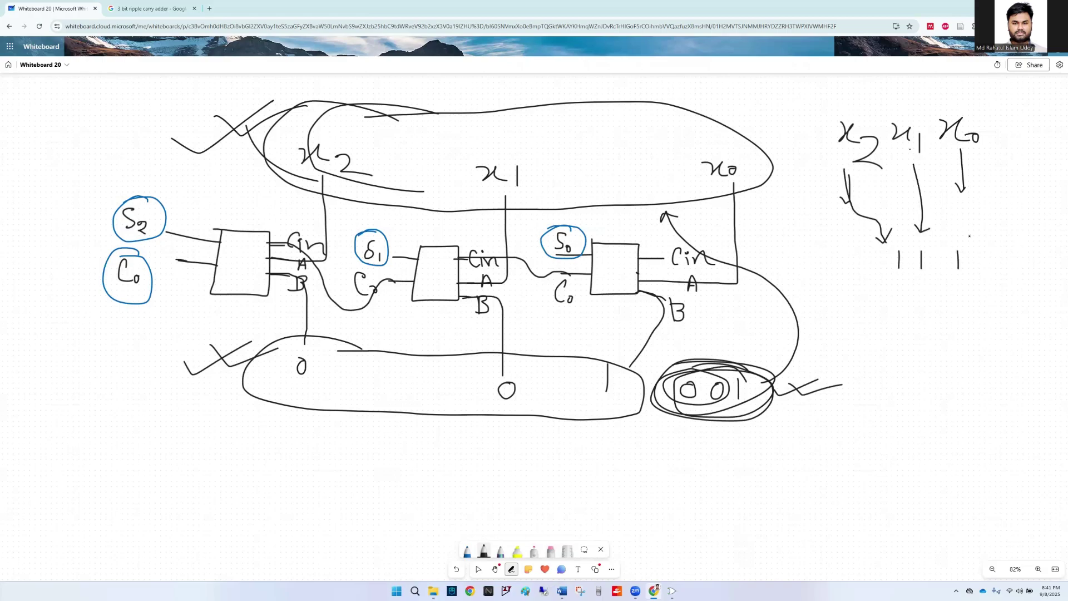
- Write 0 0 1 beneath 1 1 1, add a sum line, and write the underlined result 1000
drag(905, 283, 960, 296)
drag(850, 310, 983, 310)
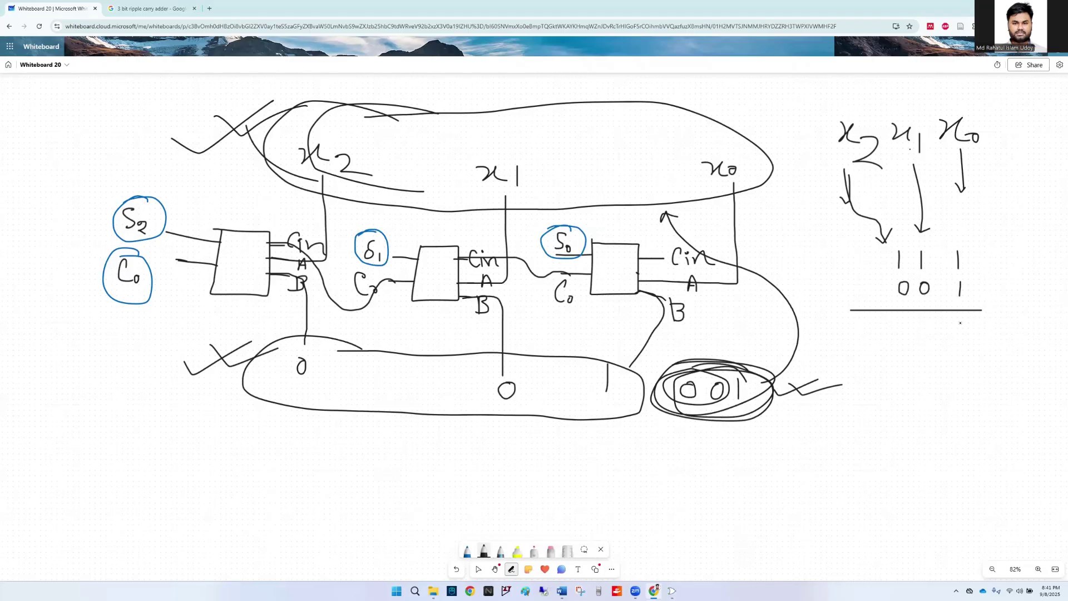
mouse_move(961, 321)
mouse_down()
mouse_move(924, 333)
mouse_move(928, 322)
mouse_up()
mouse_move(883, 324)
mouse_down()
mouse_move(883, 338)
mouse_move(907, 322)
mouse_move(988, 354)
mouse_move(855, 351)
mouse_up()
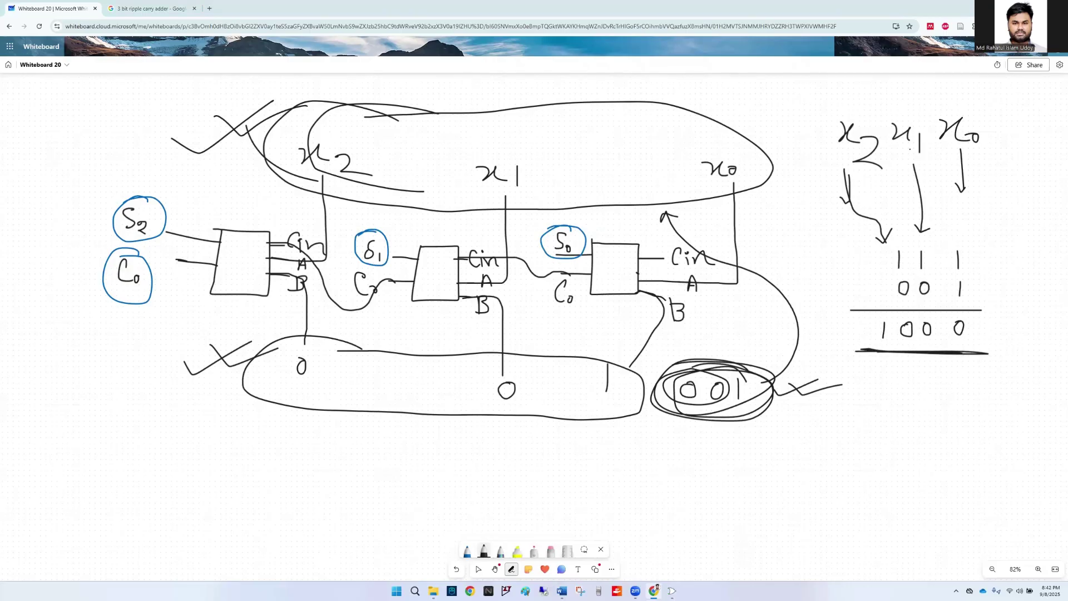
- Draw an arrow from the left adder's Co to the leading 1 of the sum, and mark that carry as S3
mouse_move(120, 305)
mouse_down()
mouse_move(117, 352)
mouse_move(122, 306)
mouse_move(143, 397)
mouse_up()
mouse_move(194, 452)
mouse_down()
mouse_move(796, 423)
mouse_move(882, 337)
mouse_up()
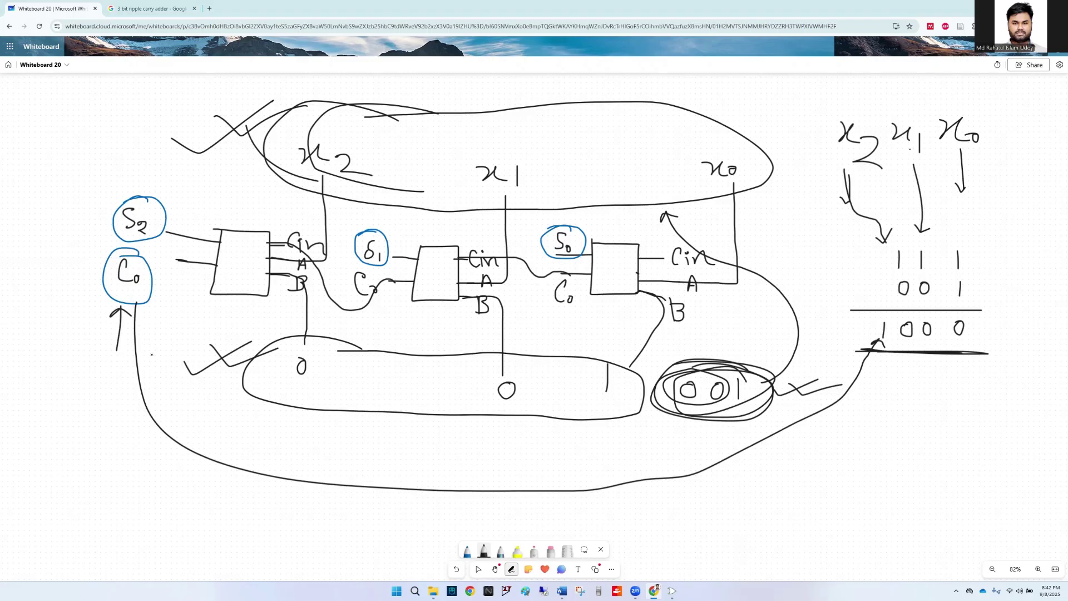
mouse_move(102, 281)
mouse_down()
mouse_move(73, 301)
mouse_move(85, 300)
mouse_up()
click(467, 551)
click(484, 550)
mouse_move(26, 320)
mouse_down()
mouse_move(39, 323)
mouse_move(26, 346)
mouse_up()
drag(36, 335, 40, 355)
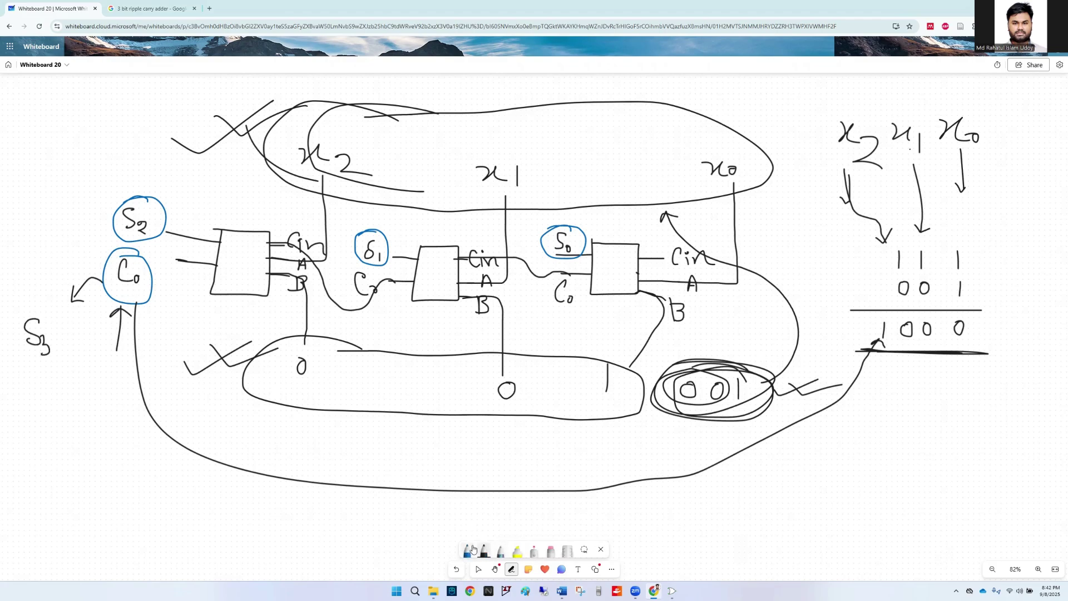
- Draw an arrow beneath the result 1000 and write S3 S2 S1 S0 underlined below it
drag(934, 359, 936, 386)
mouse_move(928, 377)
mouse_down()
mouse_move(935, 388)
mouse_move(885, 420)
mouse_move(954, 437)
mouse_up()
mouse_move(973, 402)
mouse_down()
mouse_move(966, 424)
mouse_move(978, 432)
mouse_up()
drag(1003, 399, 993, 421)
drag(1010, 411, 1010, 413)
drag(846, 437, 1054, 438)
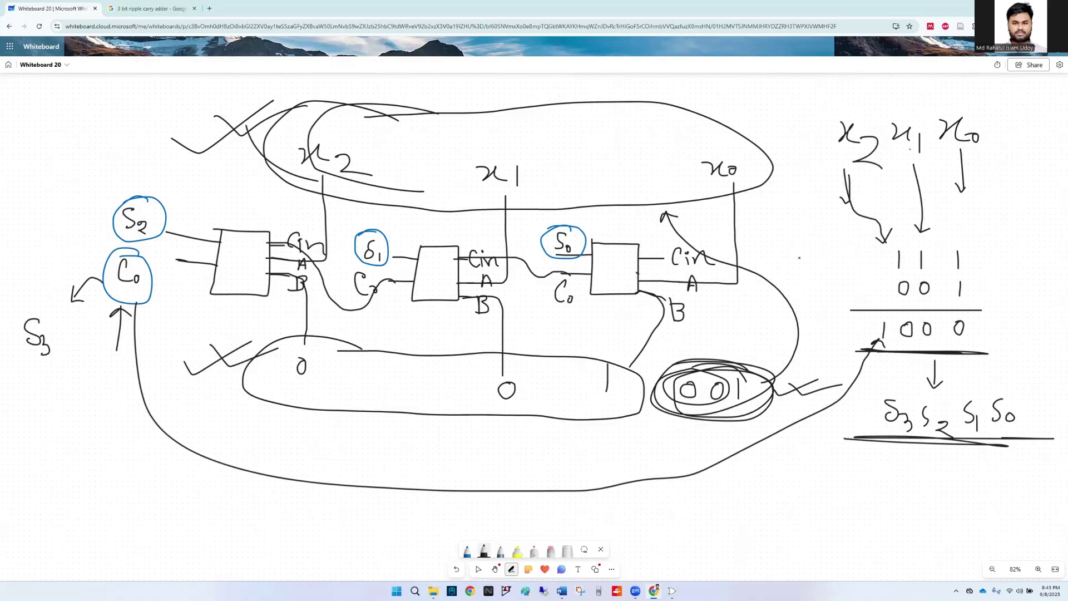
- Switch to Logisim and place three input pins in a row above the three adders
click(671, 591)
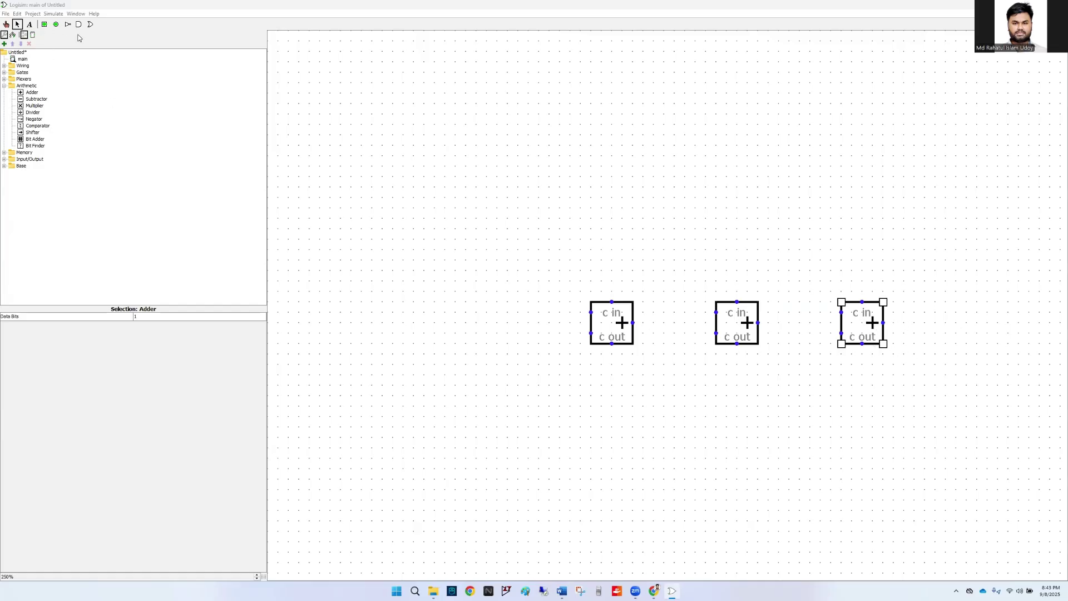
click(44, 24)
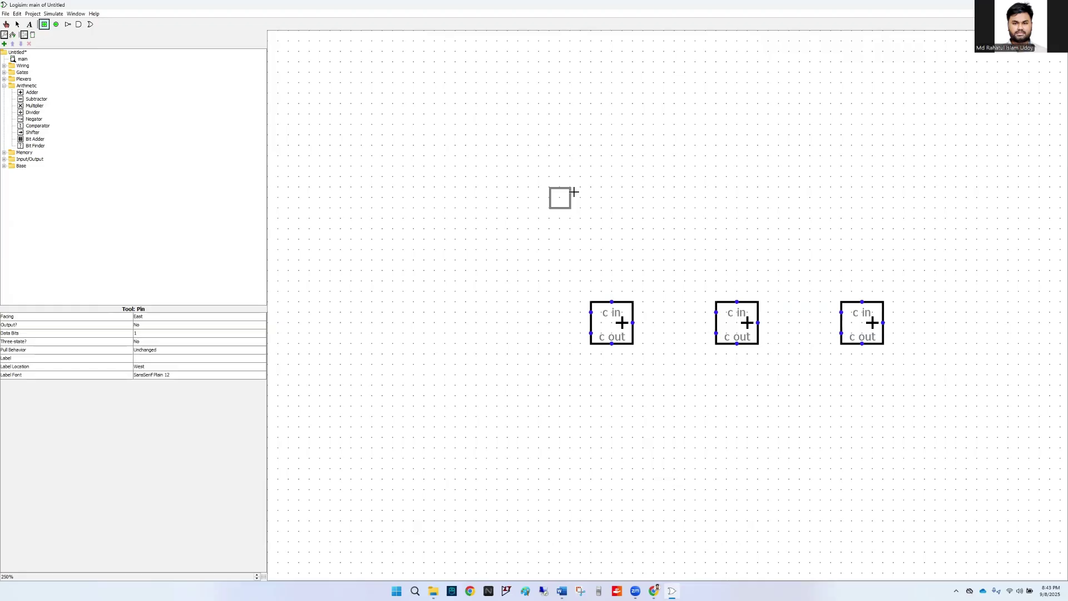
click(593, 193)
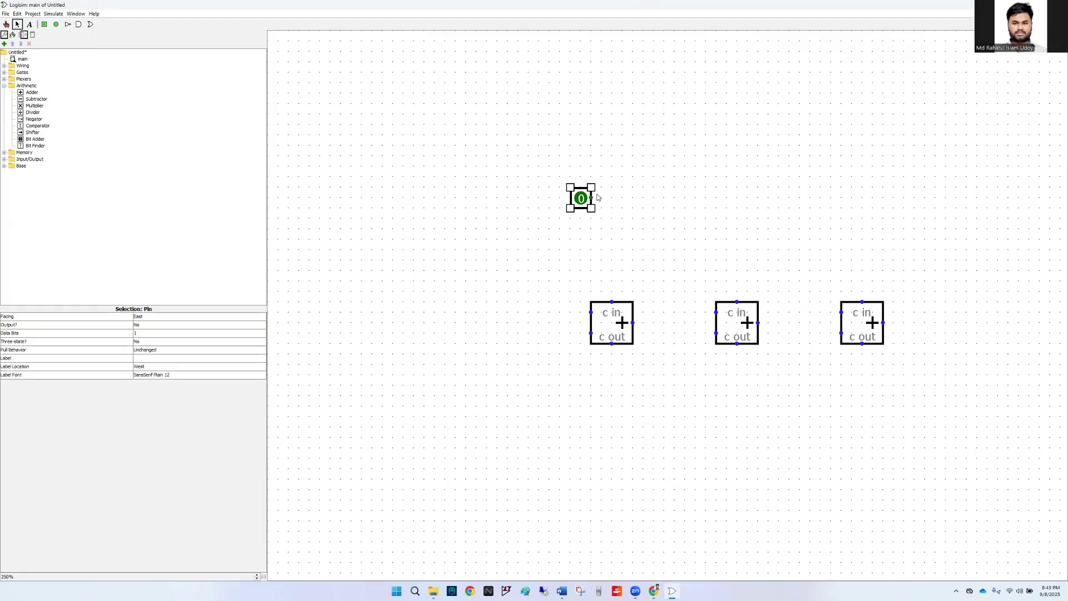
click(43, 23)
click(705, 208)
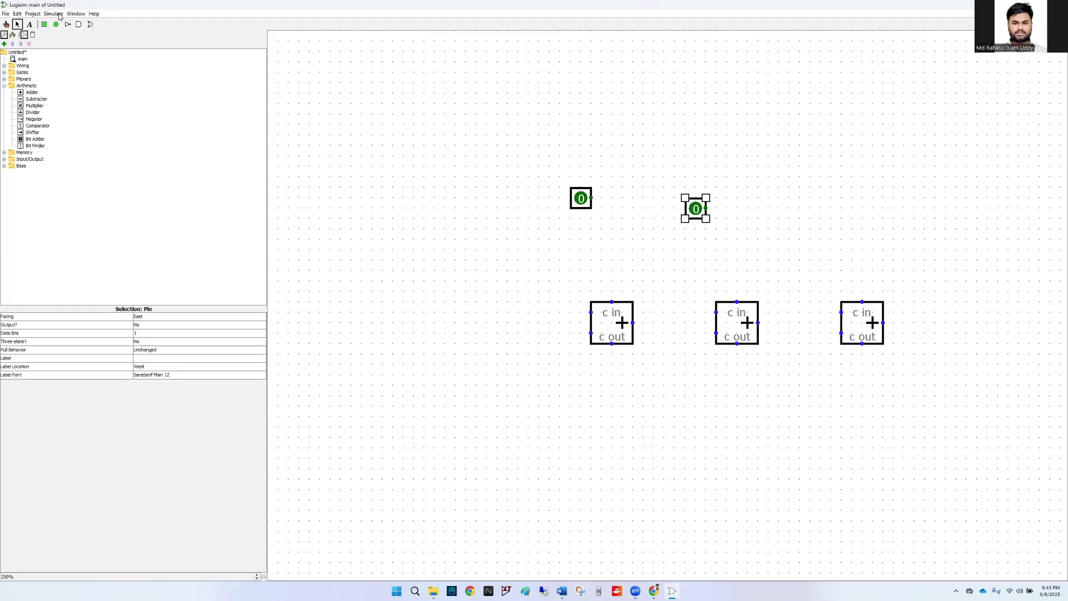
click(44, 24)
click(821, 209)
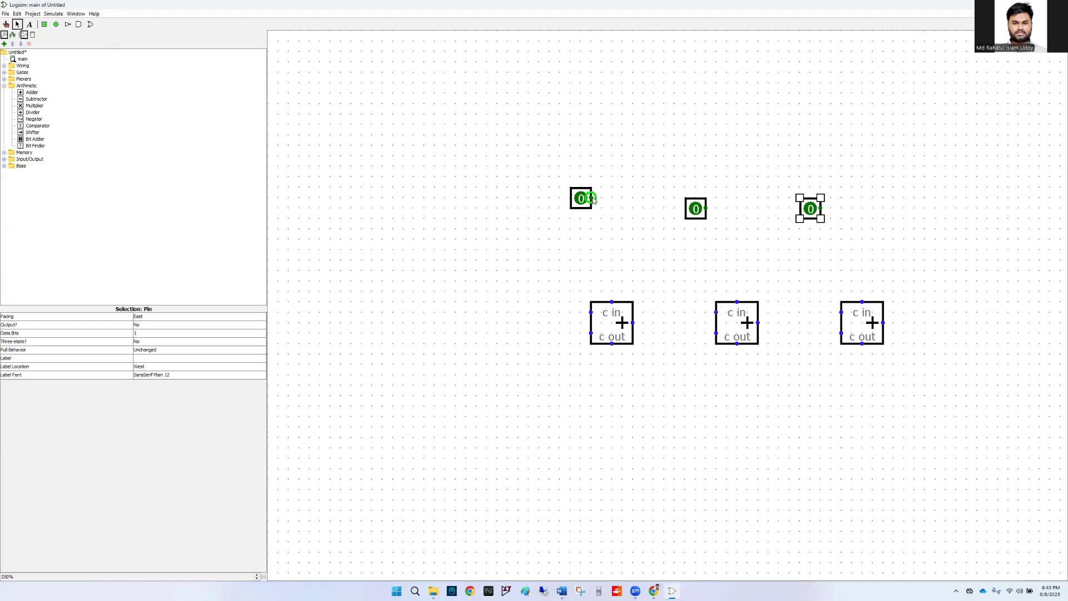
- Wire each input pin to the upper data input of the adder below it
drag(593, 198, 559, 313)
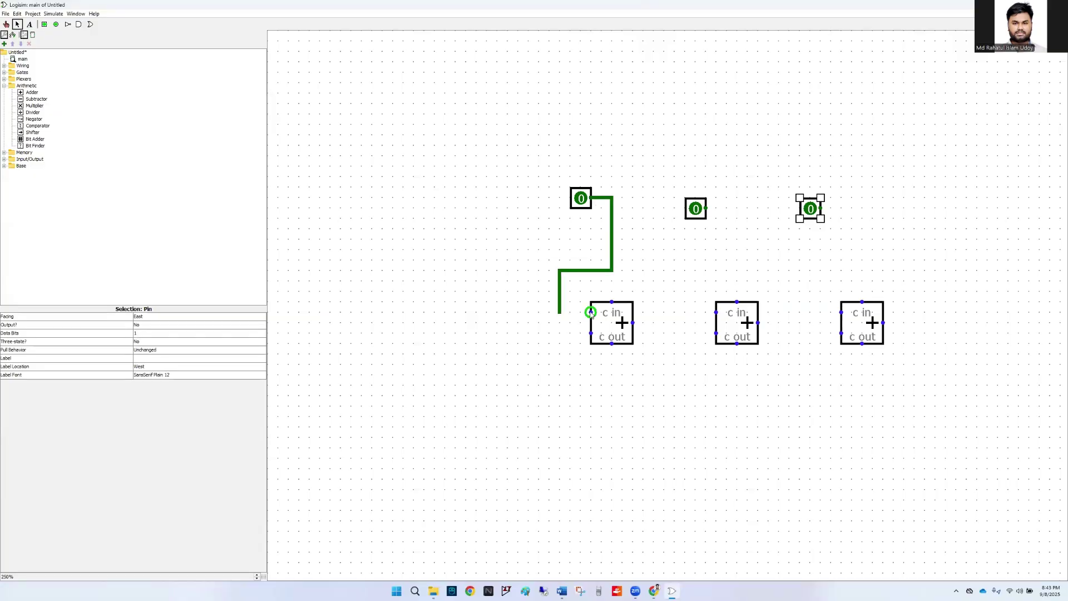
click(257, 575)
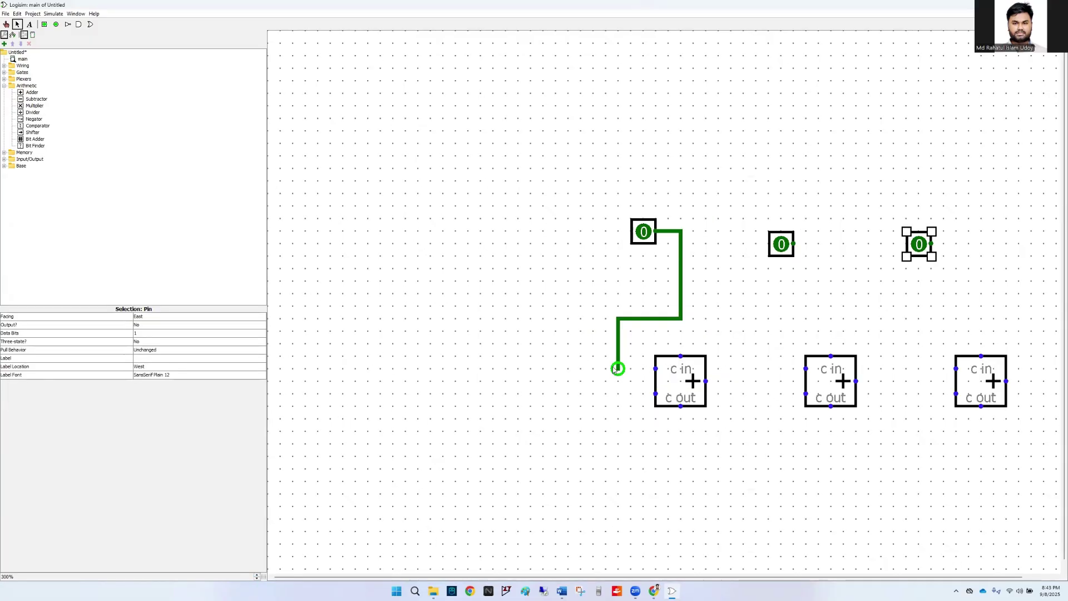
drag(619, 368, 656, 369)
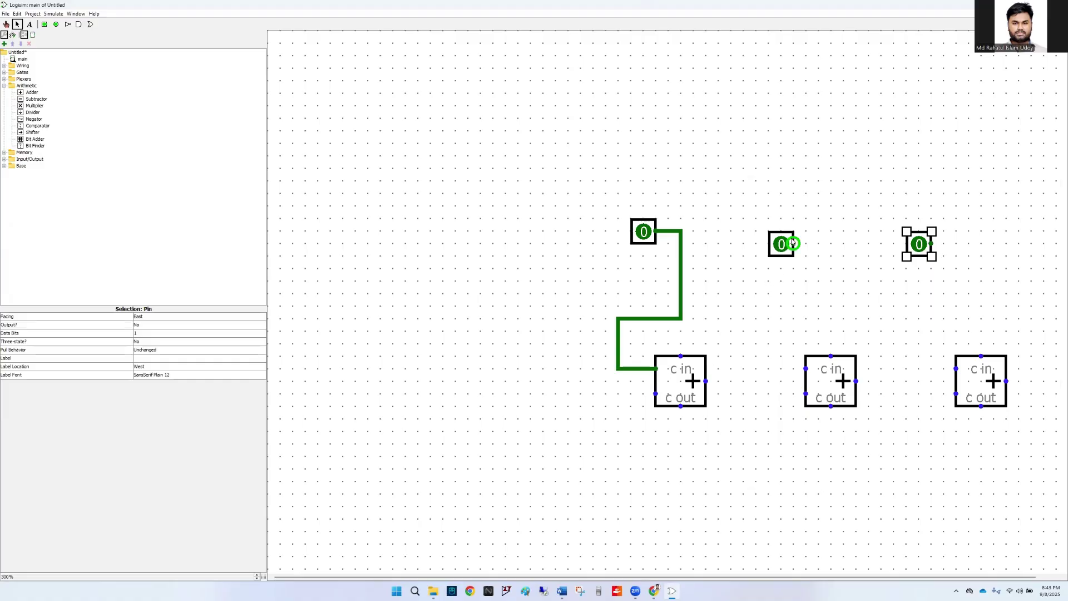
drag(794, 244, 807, 368)
drag(931, 244, 956, 369)
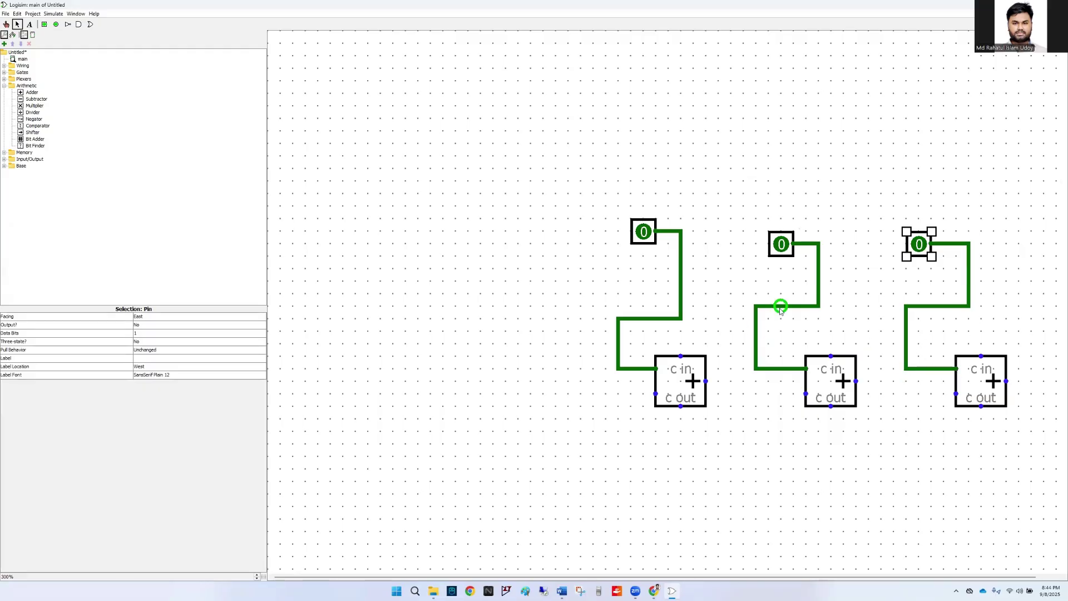
- Label the three input pins x2, x1 and x0 in order from the leftmost to the rightmost
click(644, 234)
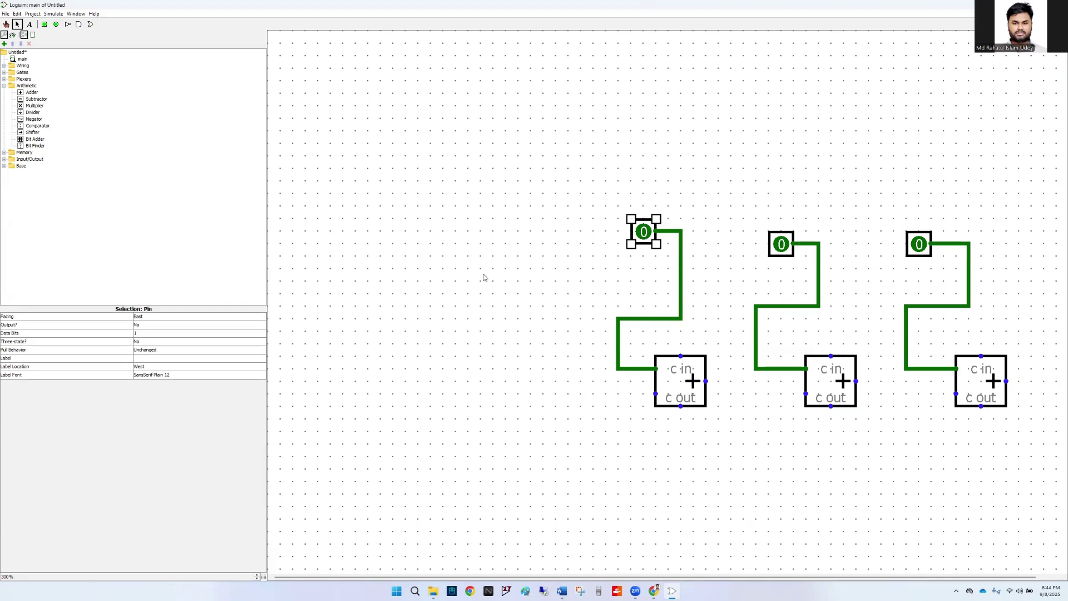
click(155, 359)
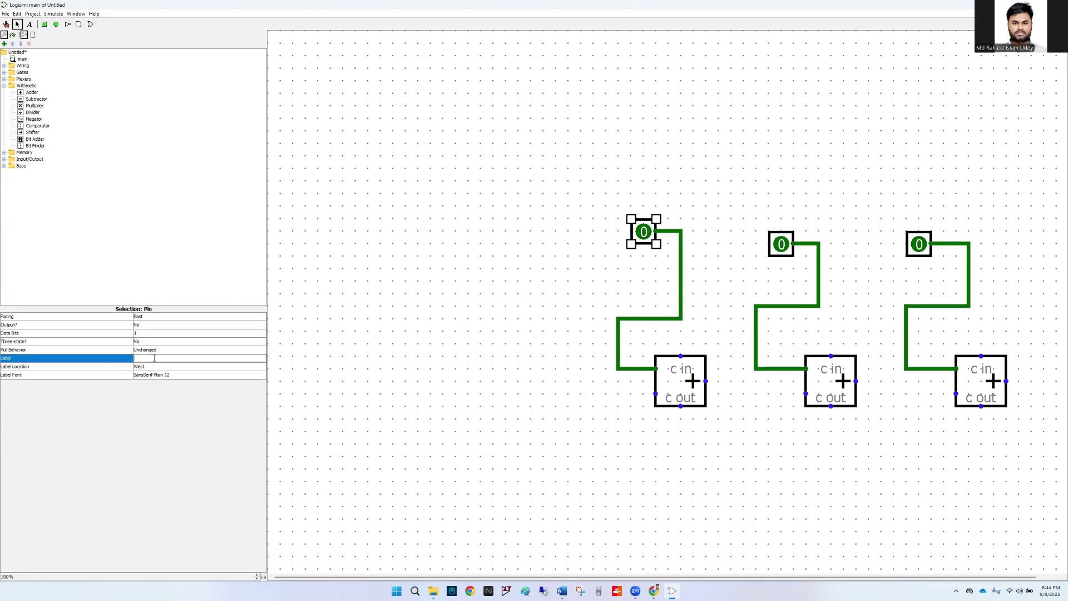
text(x2)
key(Return)
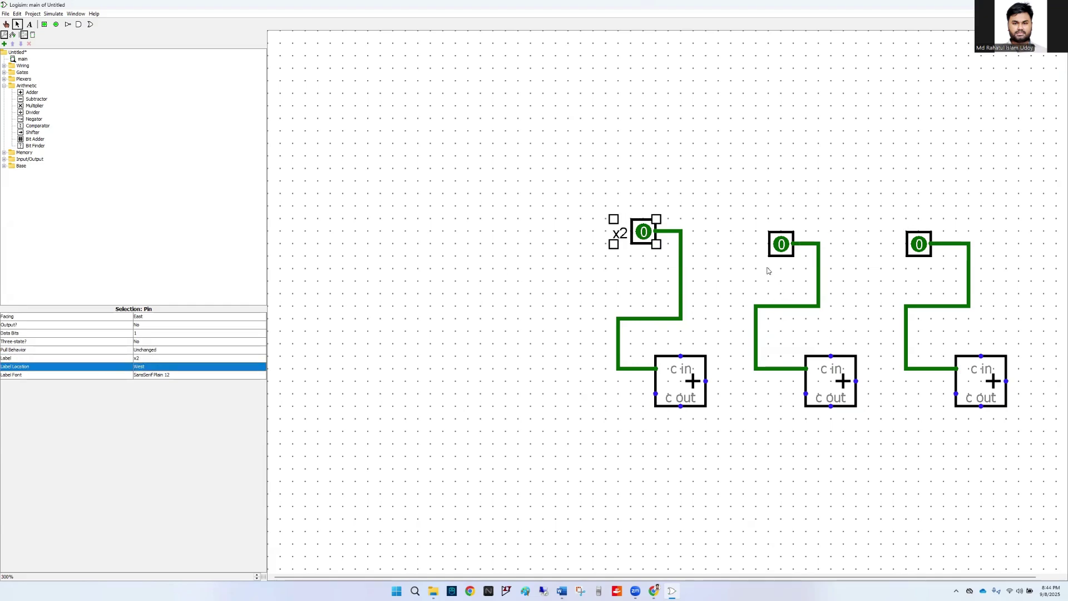
click(781, 244)
click(151, 358)
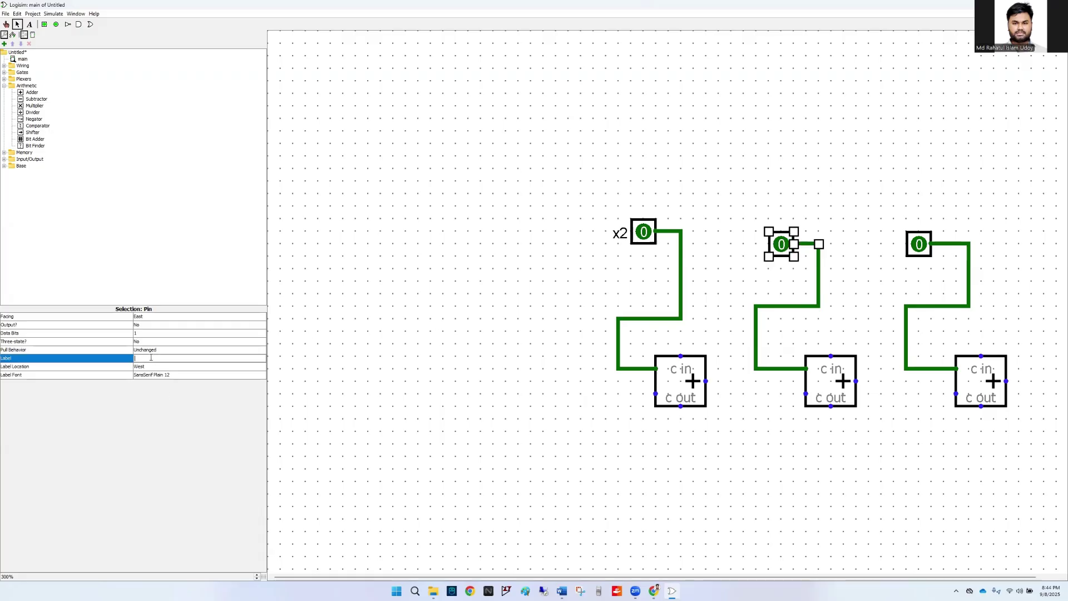
text(x1)
key(Return)
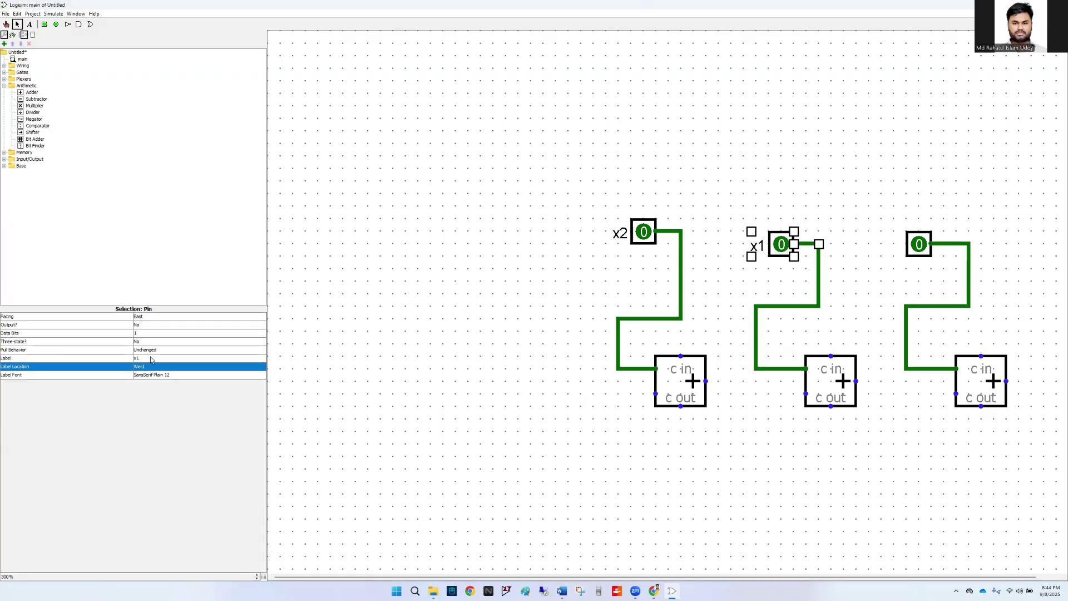
click(913, 235)
click(180, 358)
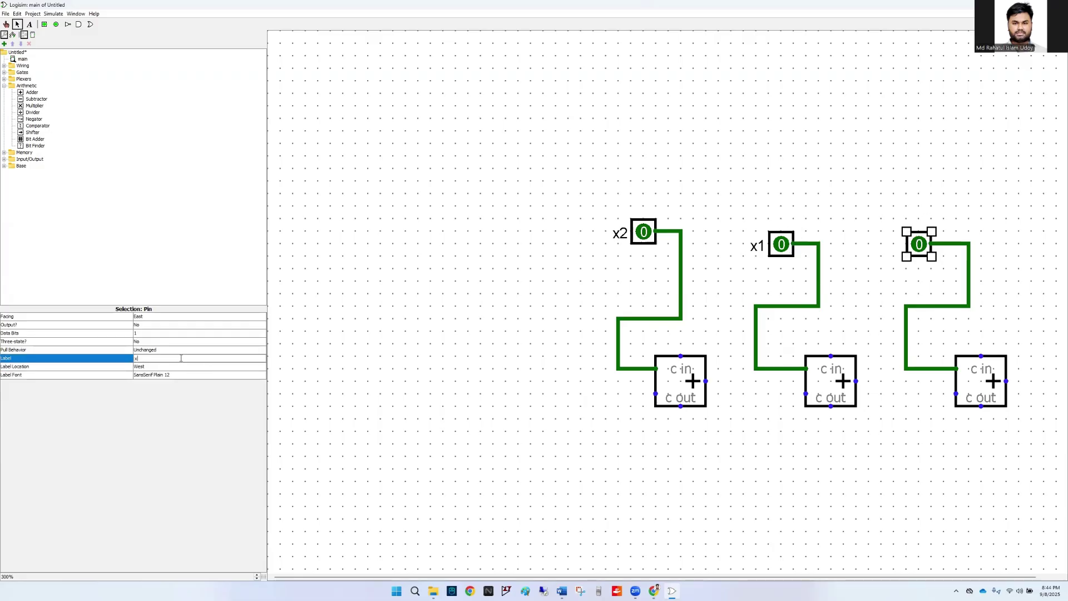
text(x0)
key(Return)
click(536, 448)
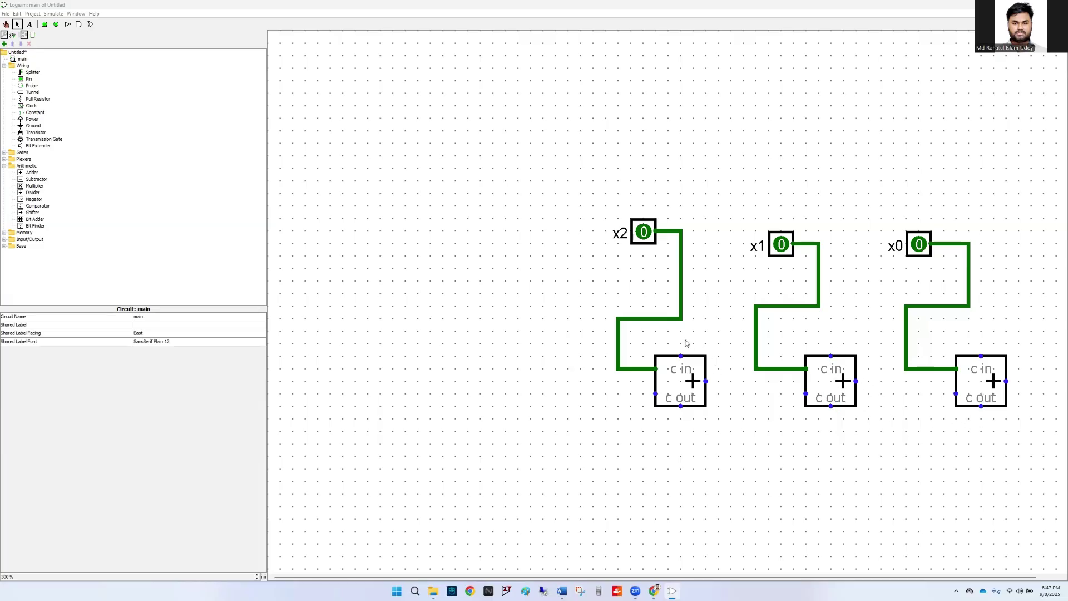
- Chain the carries by wiring each adder's carry out to the carry in of the adder on its left, removing the stray wire stub
mouse_move(981, 407)
mouse_down()
mouse_move(980, 445)
mouse_move(882, 444)
mouse_move(871, 331)
mouse_move(818, 332)
mouse_move(832, 356)
mouse_up()
click(819, 332)
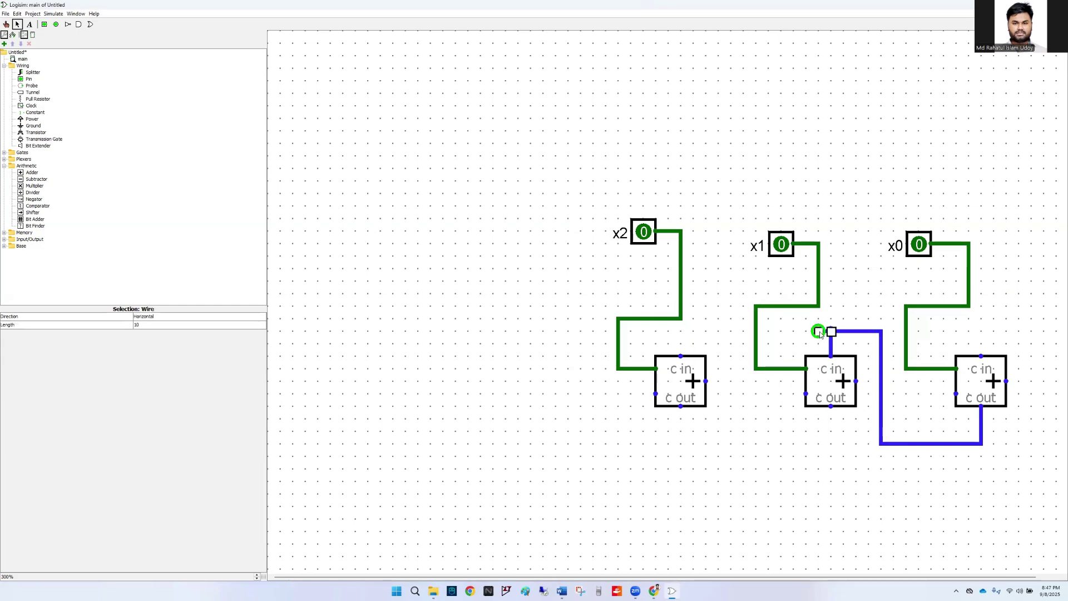
key(Delete)
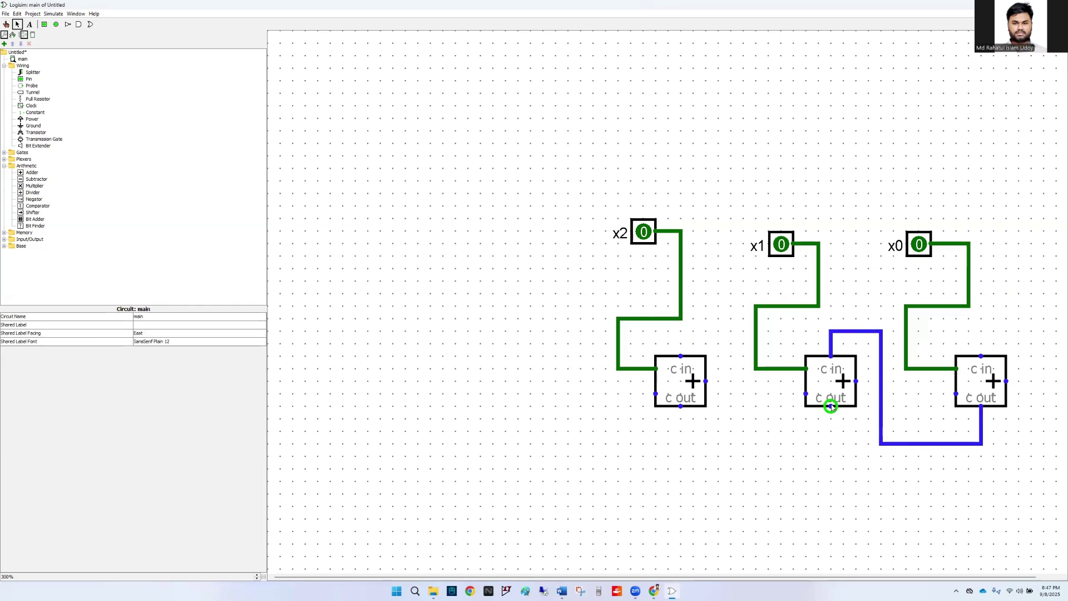
mouse_move(831, 407)
mouse_down()
mouse_move(832, 455)
mouse_move(756, 456)
mouse_move(704, 343)
mouse_move(718, 407)
mouse_move(718, 342)
mouse_move(680, 343)
mouse_move(680, 356)
mouse_up()
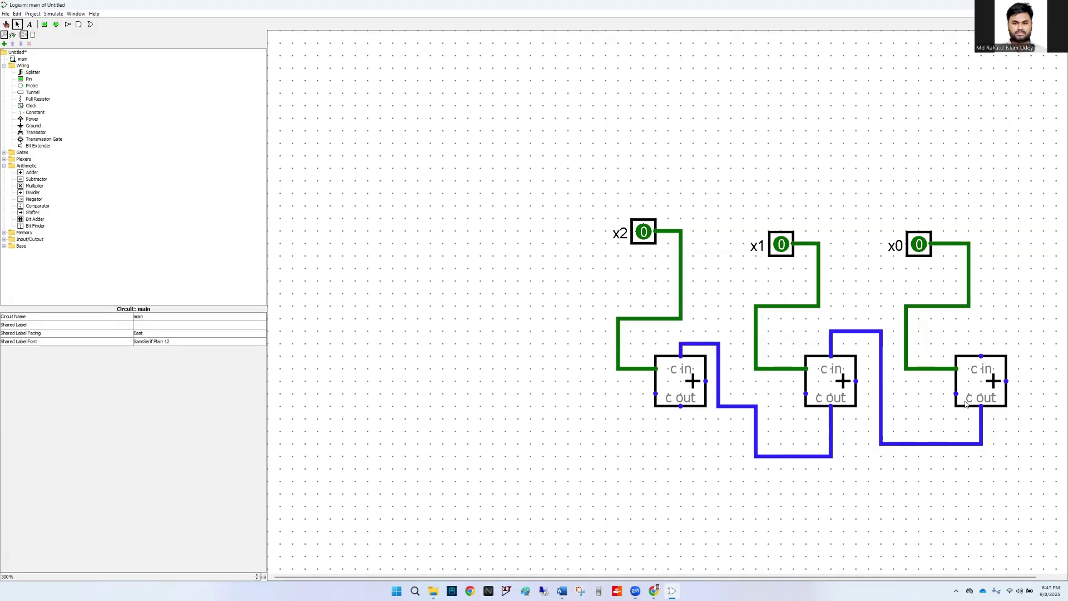
- Switch to the whiteboard, add a tick mark above x2 and draw another loop around x2, x1 and x0
key(alt+Tab)
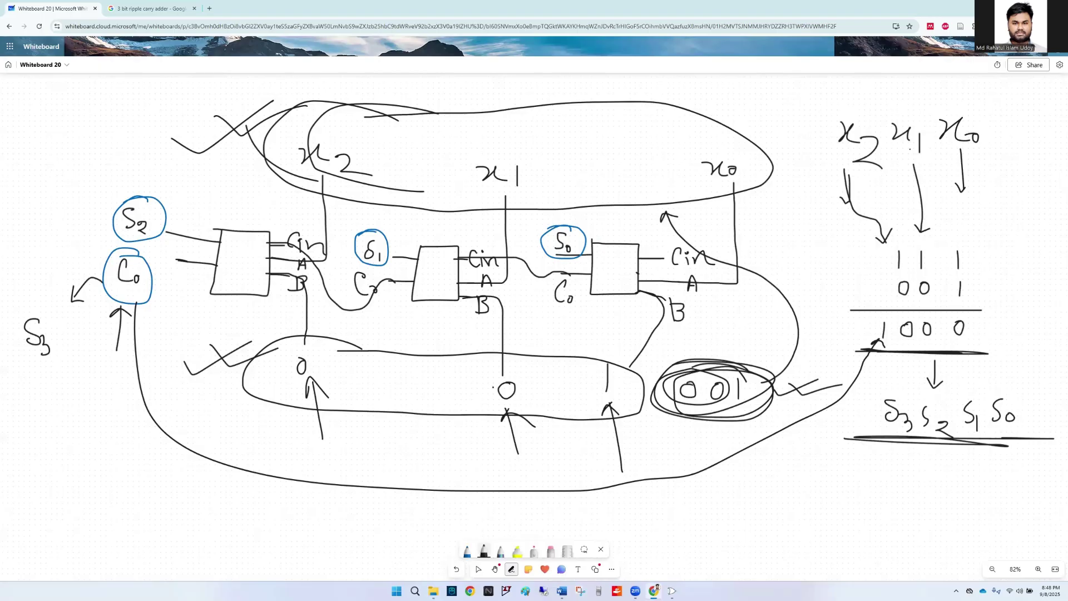
drag(250, 137, 355, 83)
drag(294, 96, 395, 119)
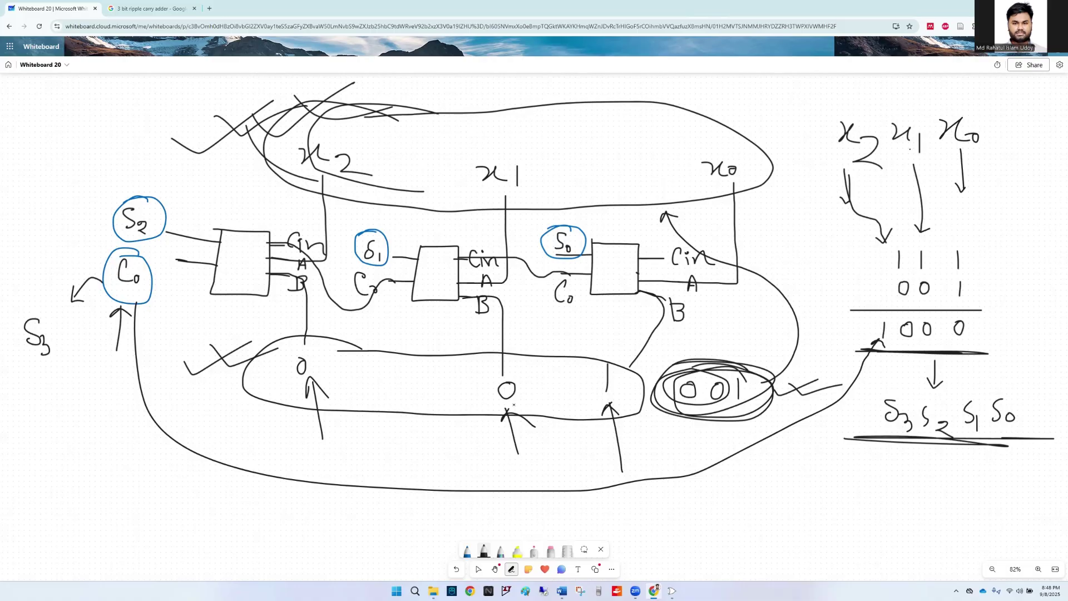
drag(450, 118, 304, 106)
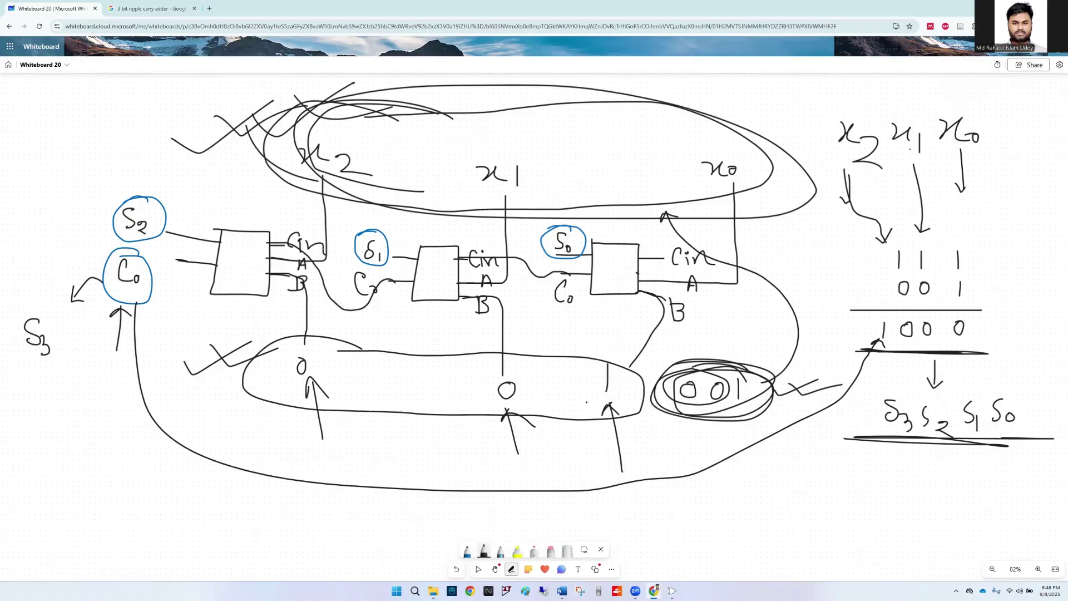
- Switch to Logisim, place a constant below the left adder, wire it to that adder's lower data input and set its value to 0
click(673, 591)
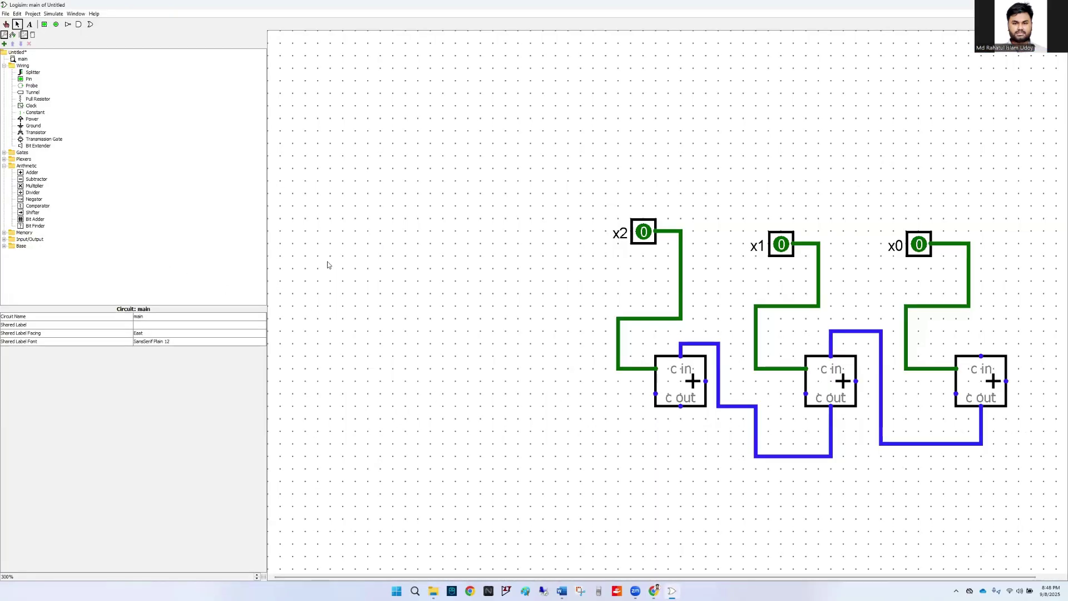
click(5, 66)
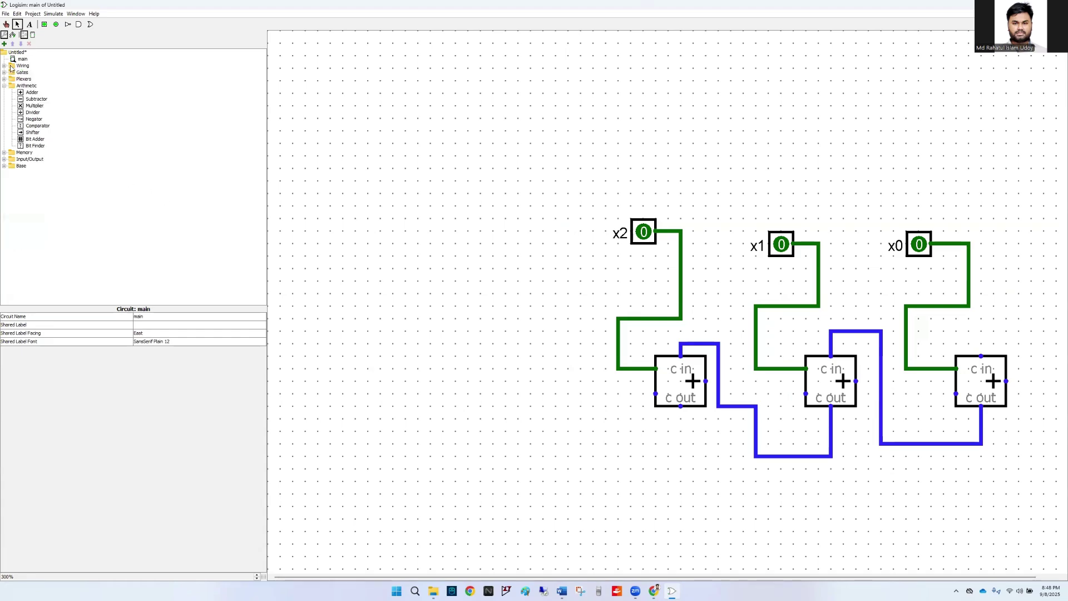
click(3, 67)
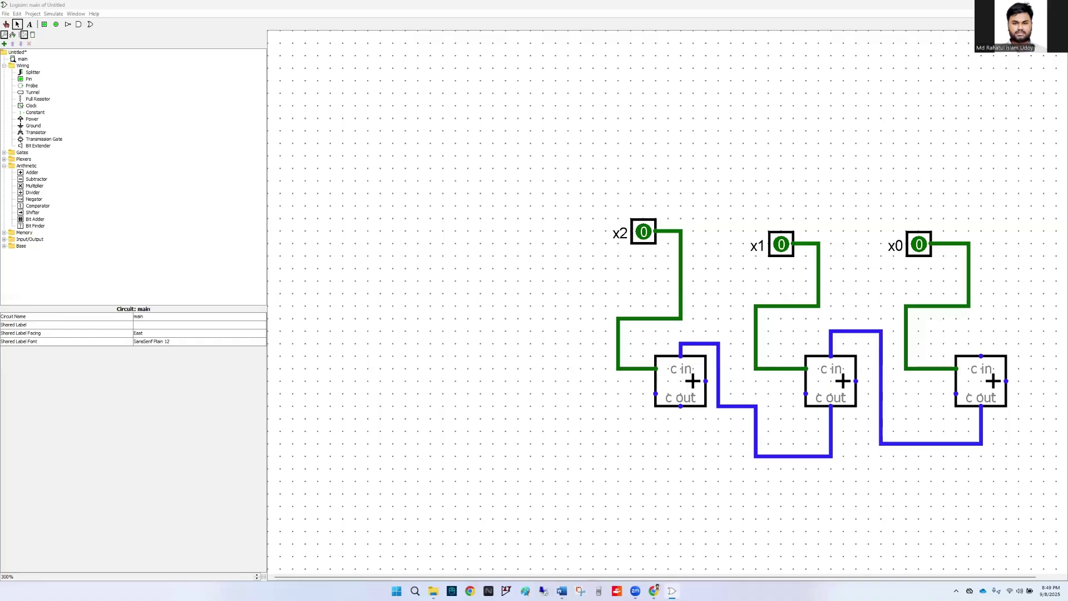
click(32, 113)
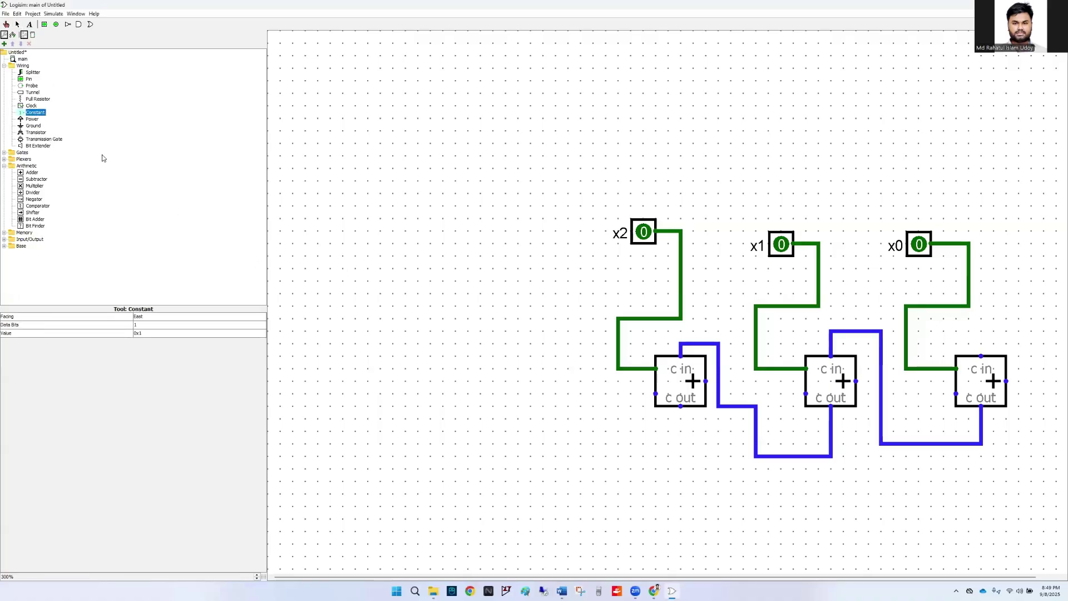
click(658, 502)
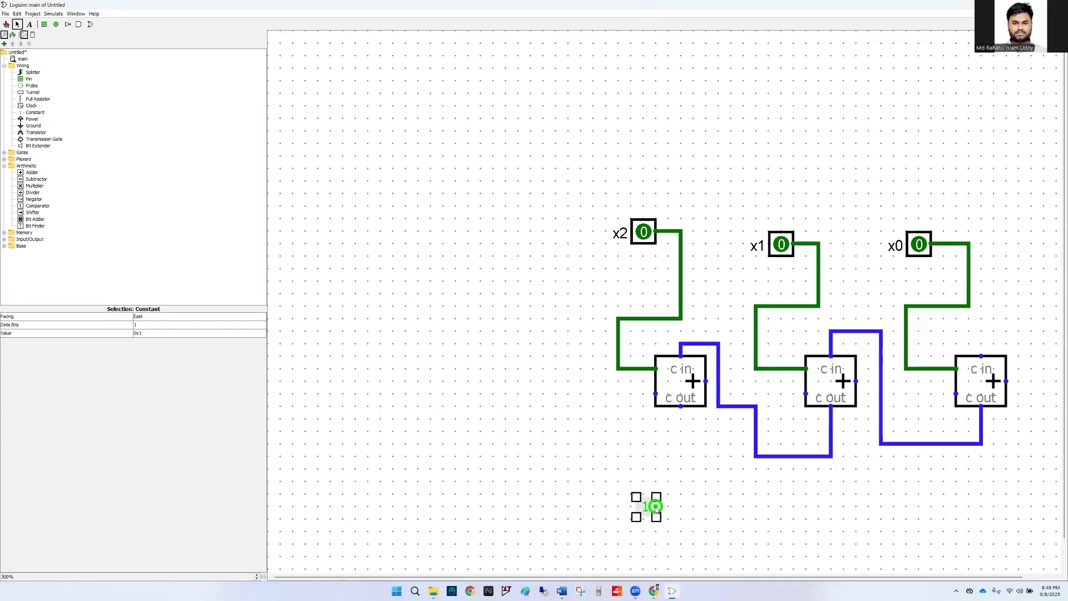
drag(656, 506, 631, 393)
drag(631, 393, 655, 393)
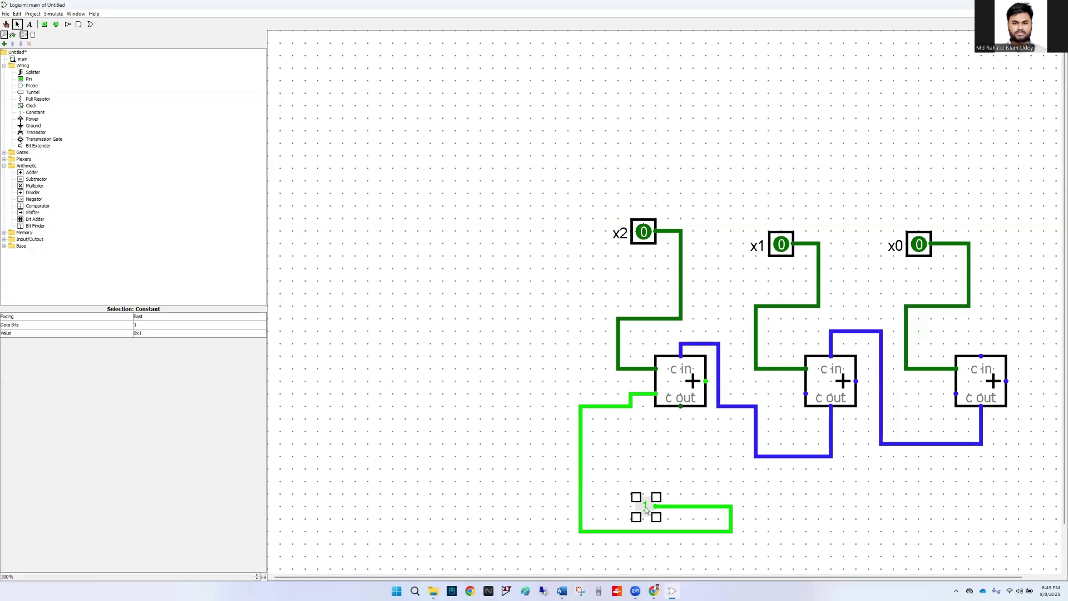
click(159, 333)
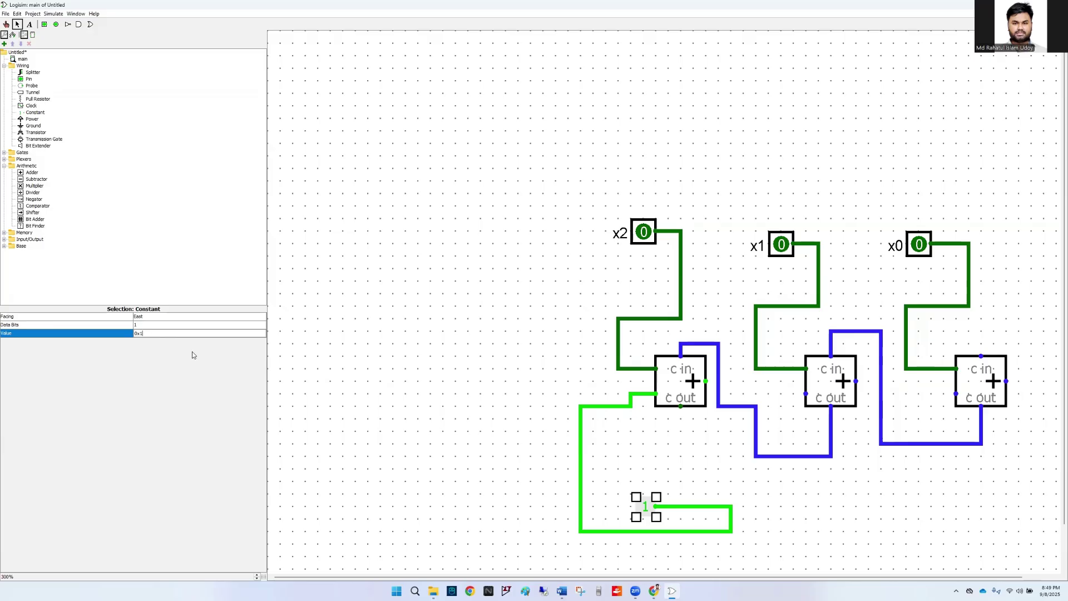
key(Return)
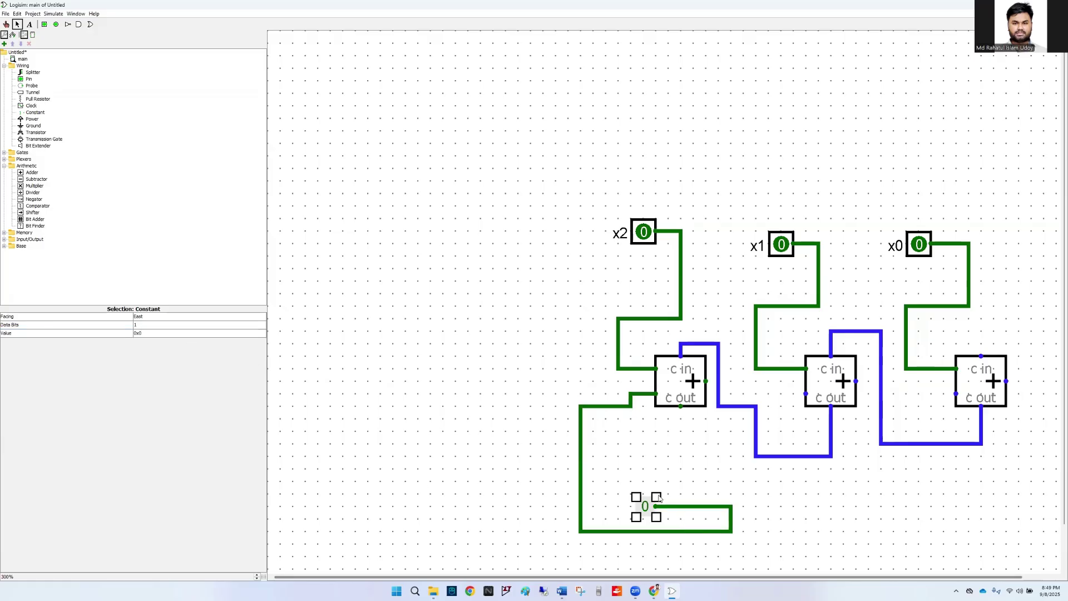
click(662, 470)
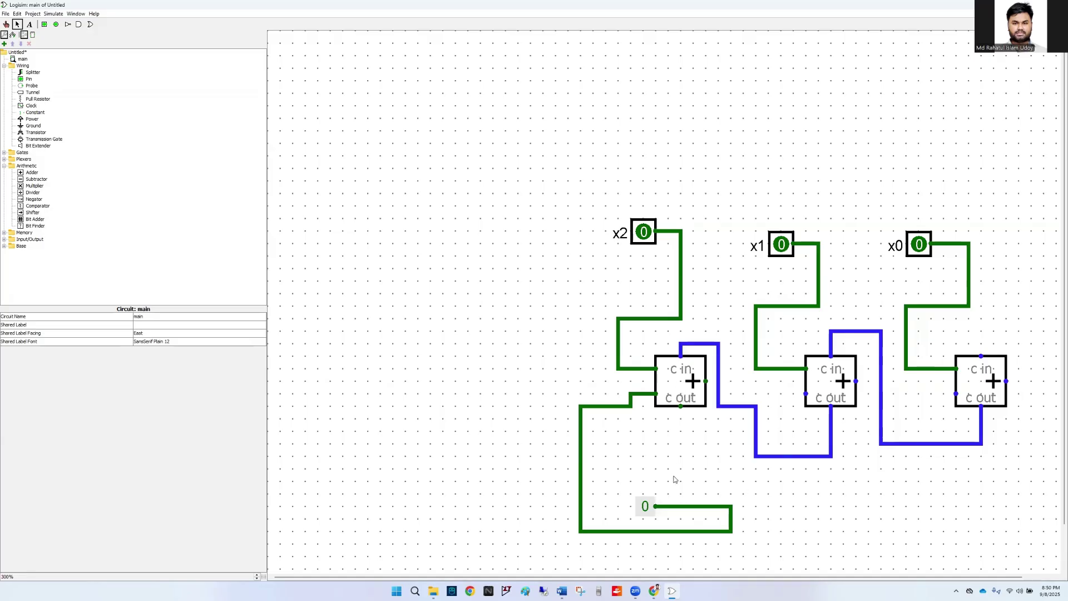
- Place a constant below the middle adder, wire it to that adder's lower data input and set its value to 0
click(28, 112)
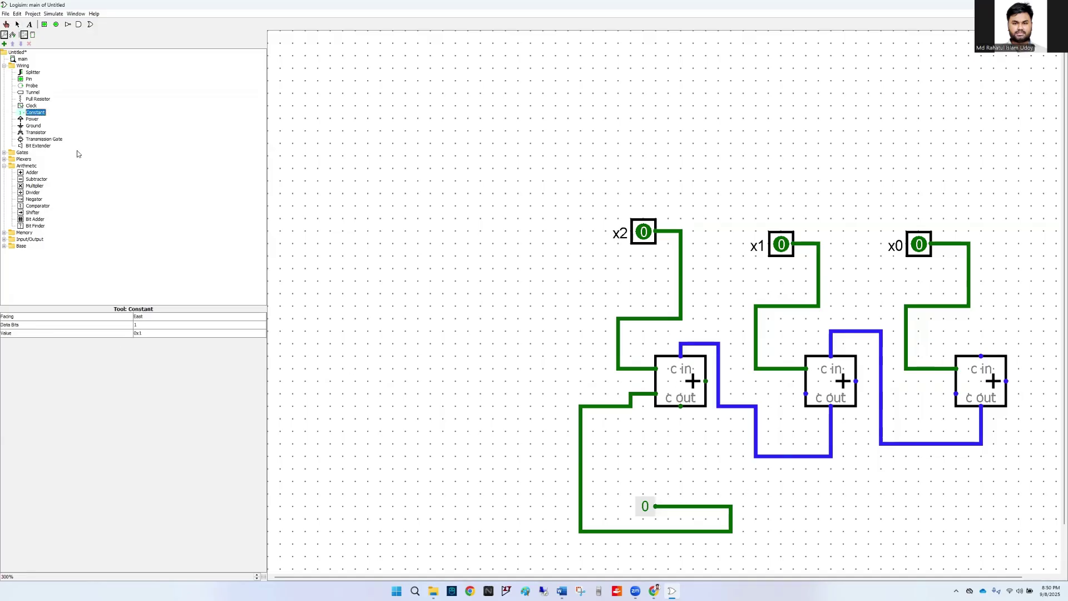
click(806, 519)
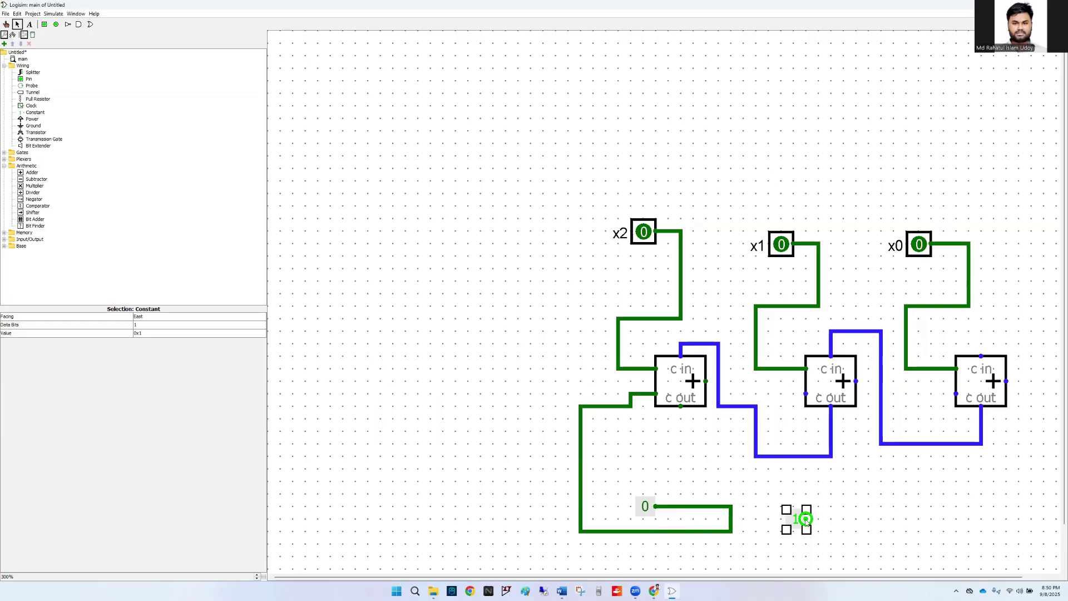
drag(807, 519, 807, 394)
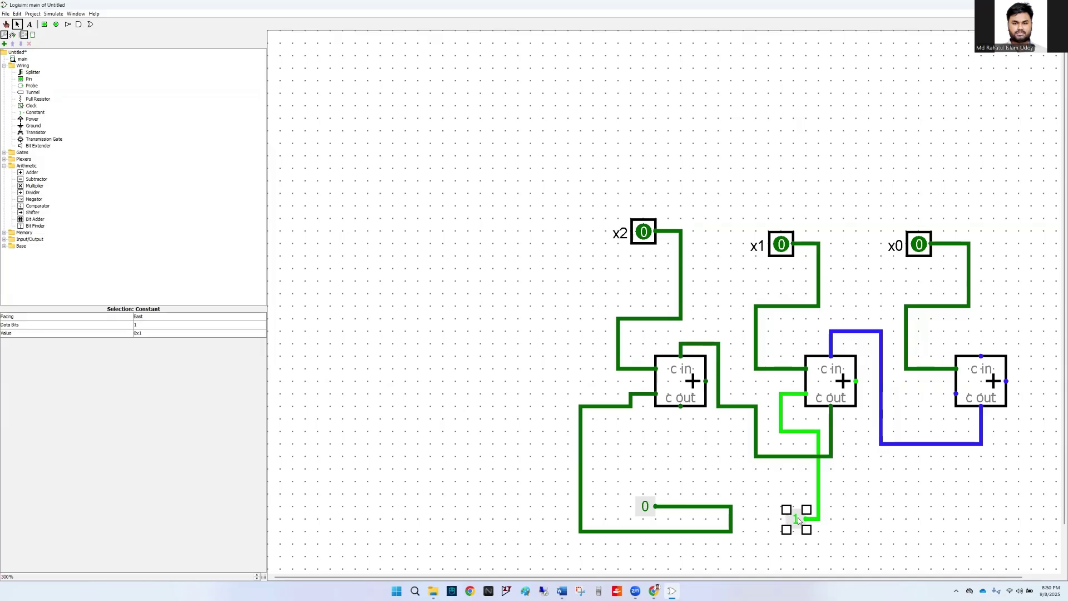
click(148, 332)
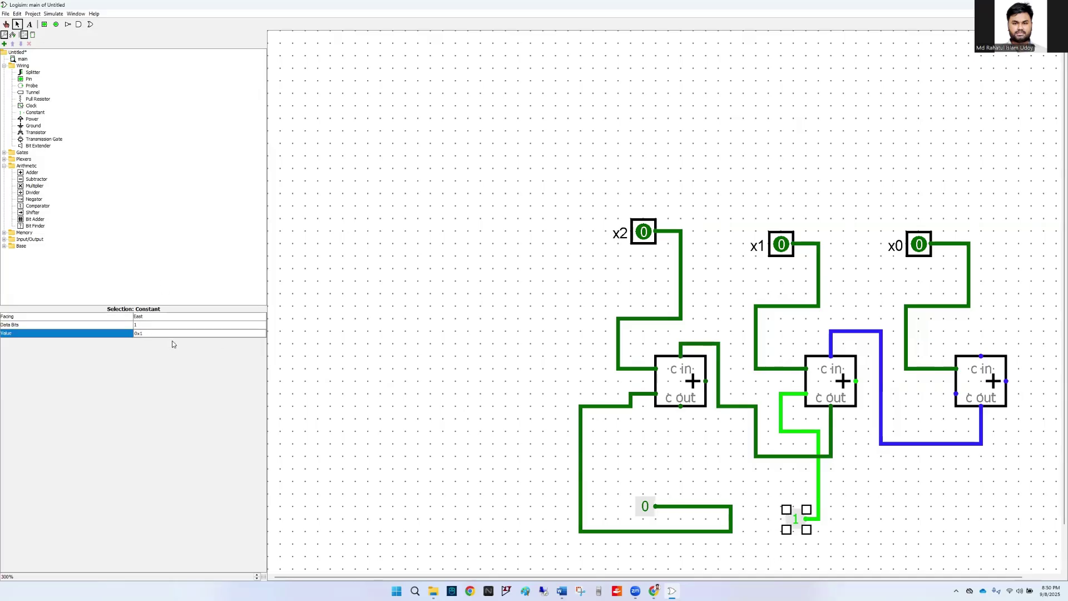
key(Return)
click(858, 510)
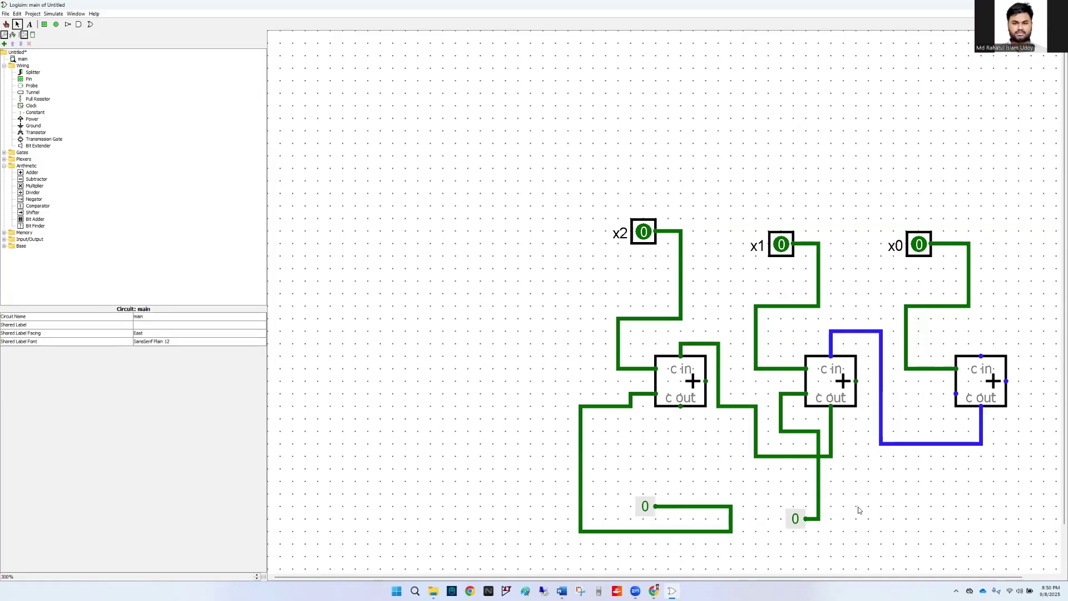
- Place a constant of value 1 below the right adder and wire it to that adder's lower data input
click(33, 112)
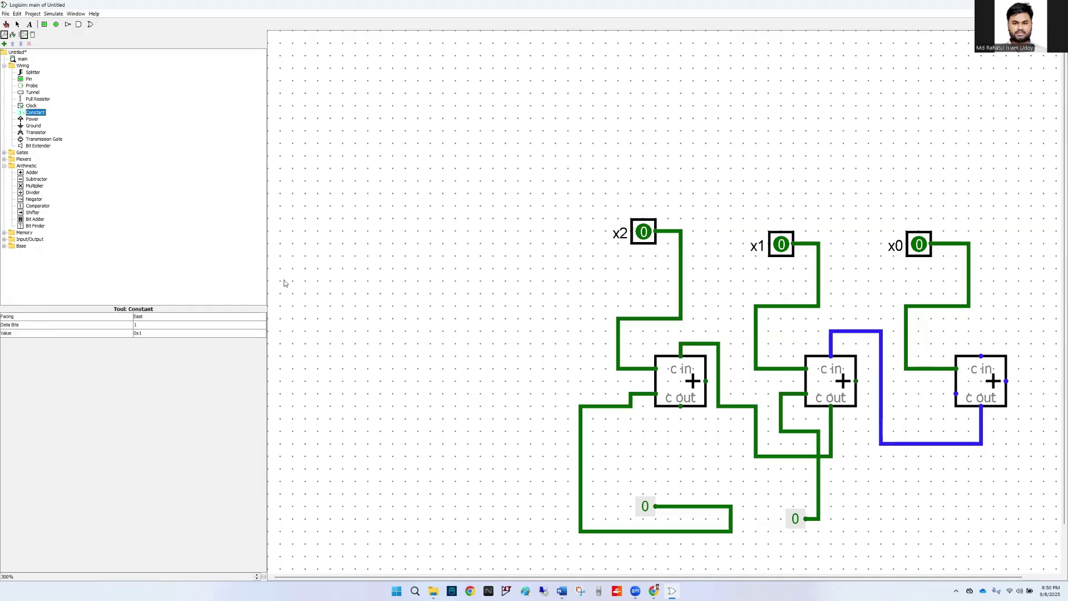
click(893, 506)
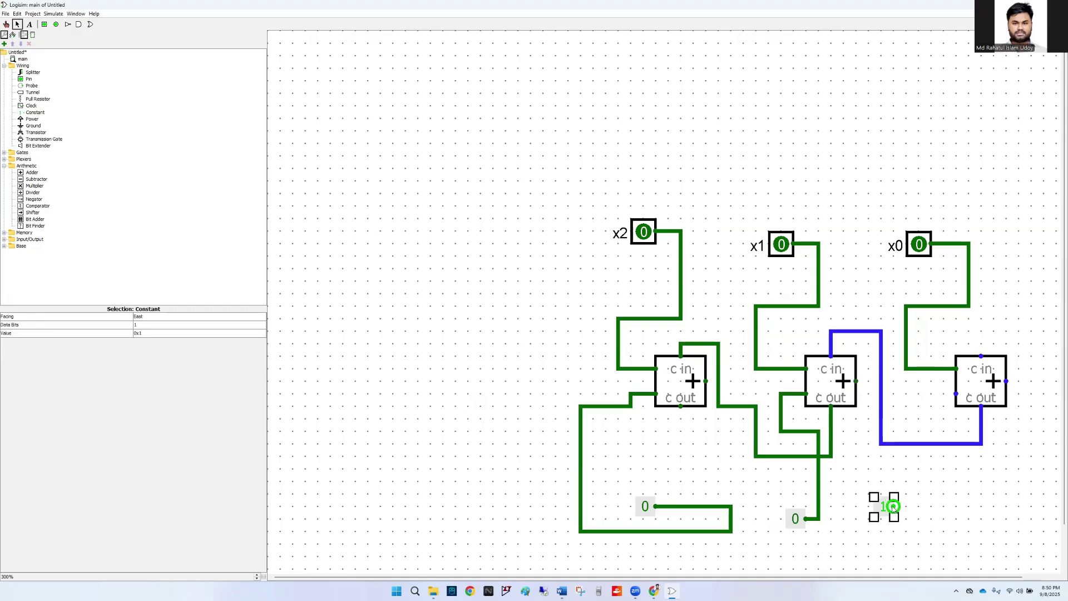
drag(893, 506, 956, 394)
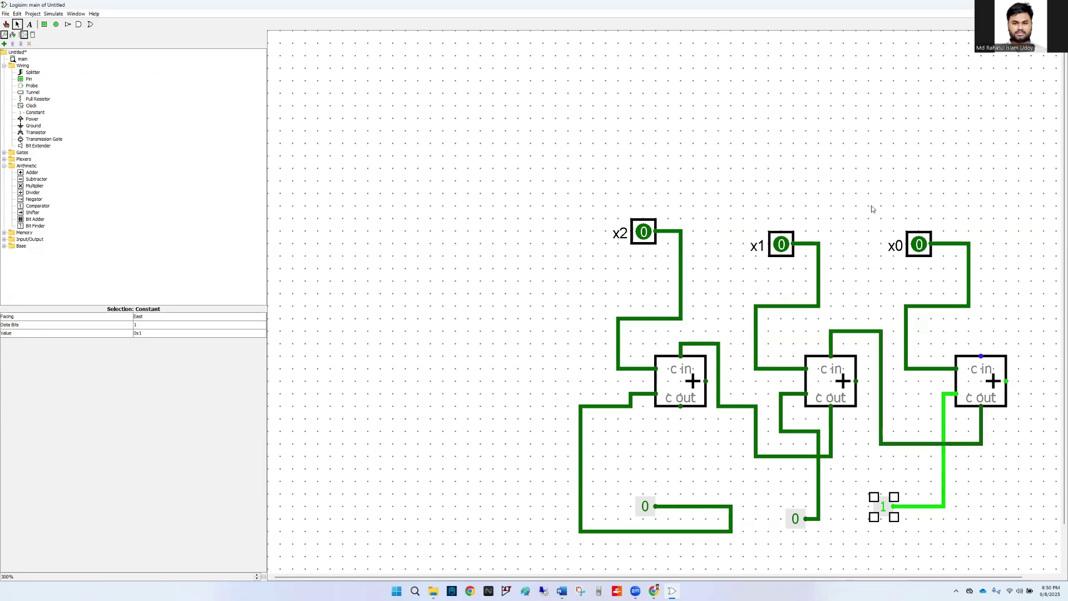
click(529, 213)
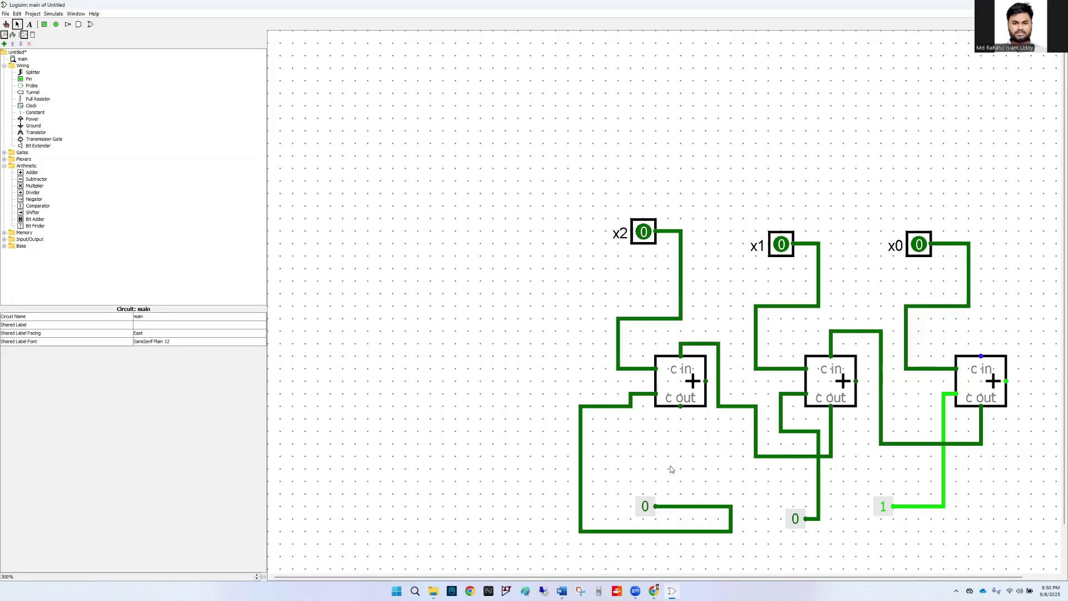
- Place an output pin below and to the right of the right adder and wire that adder's sum output to it
click(1006, 383)
click(558, 281)
click(56, 24)
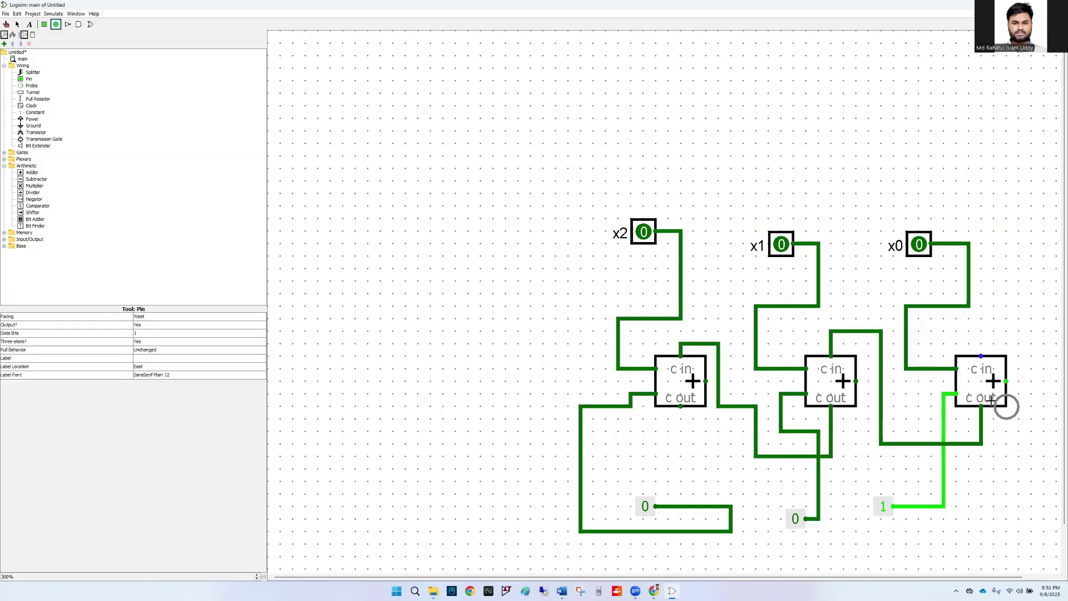
scroll(455, 322, down, 3)
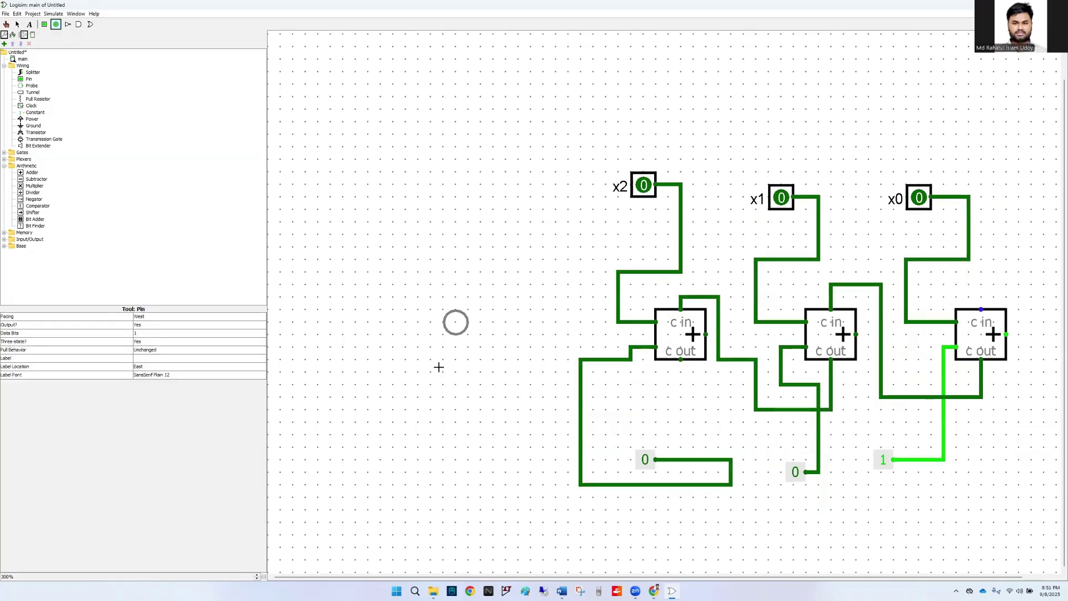
click(1016, 433)
drag(1007, 334, 1019, 435)
click(1007, 452)
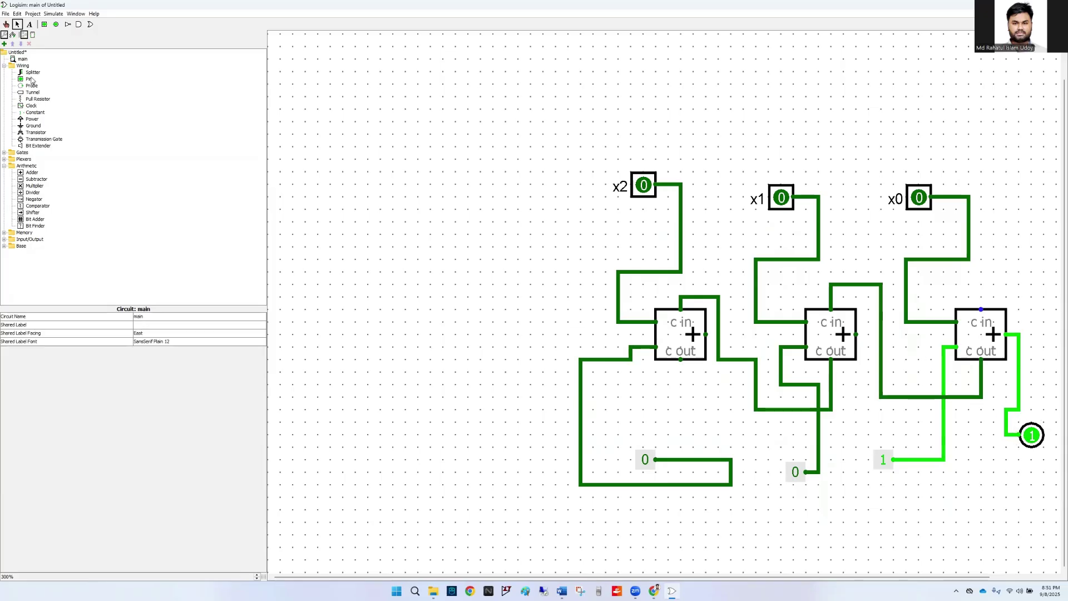
- Place an output pin below and to the right of the middle adder and wire that adder's sum output to it
click(56, 24)
click(857, 423)
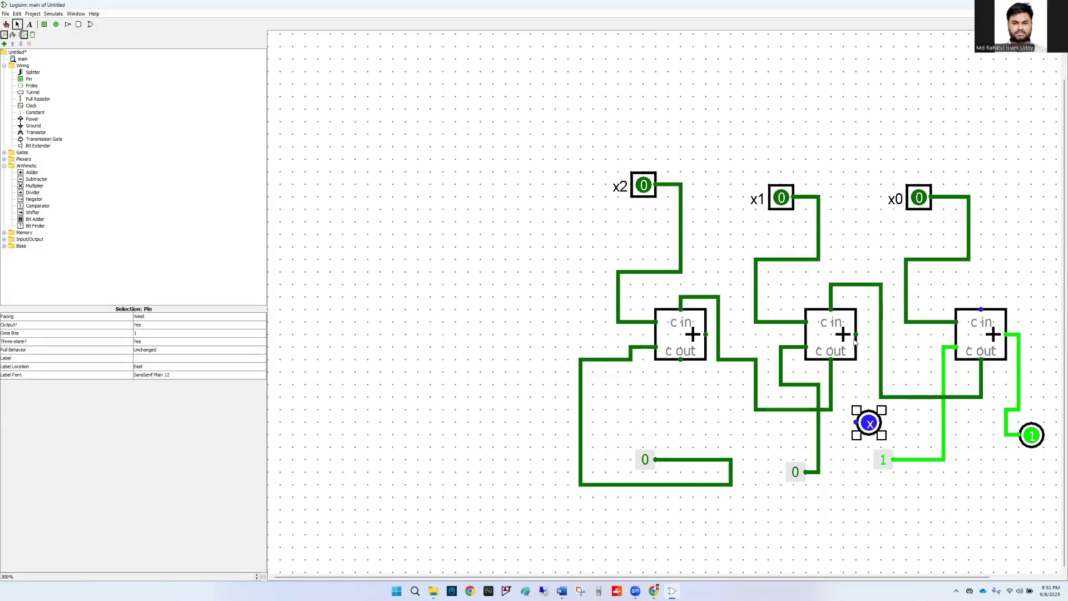
click(855, 341)
drag(857, 335, 857, 423)
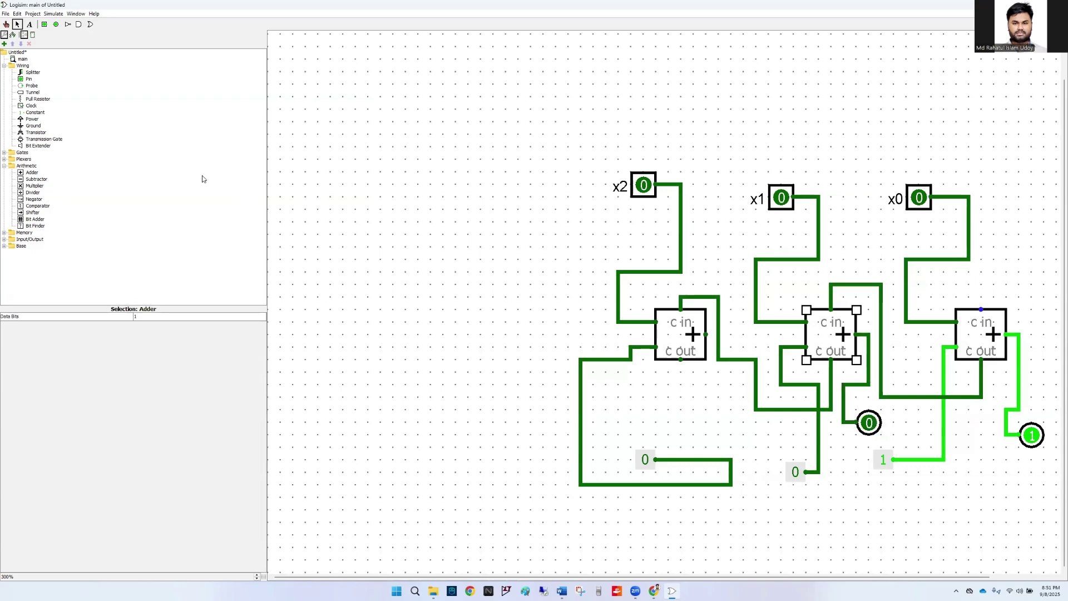
- Place an output pin below the left adder and wire that adder's sum output to it
click(55, 24)
click(720, 411)
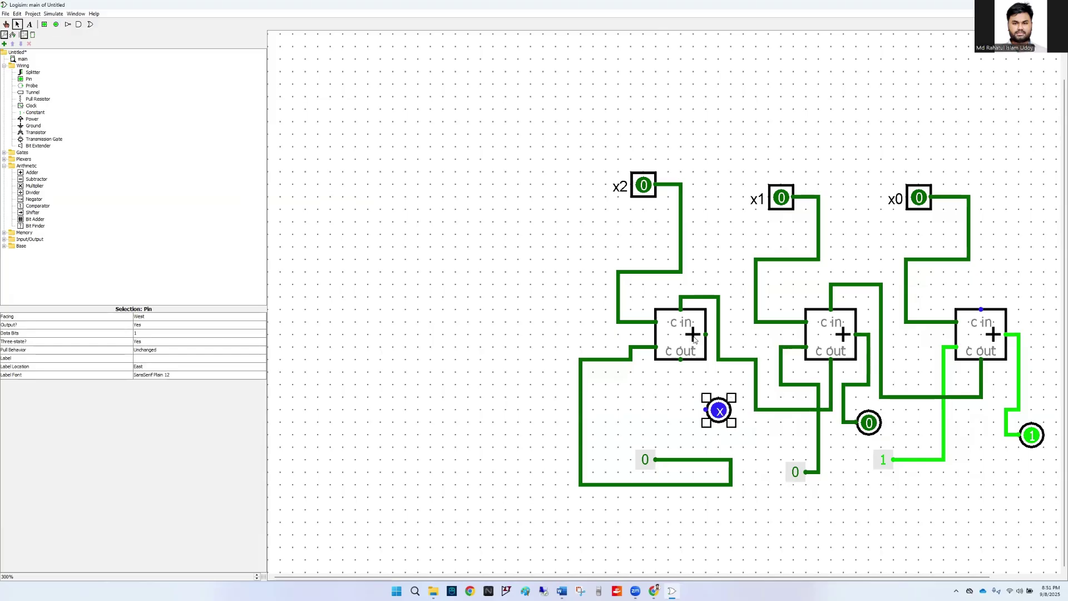
drag(706, 334, 706, 411)
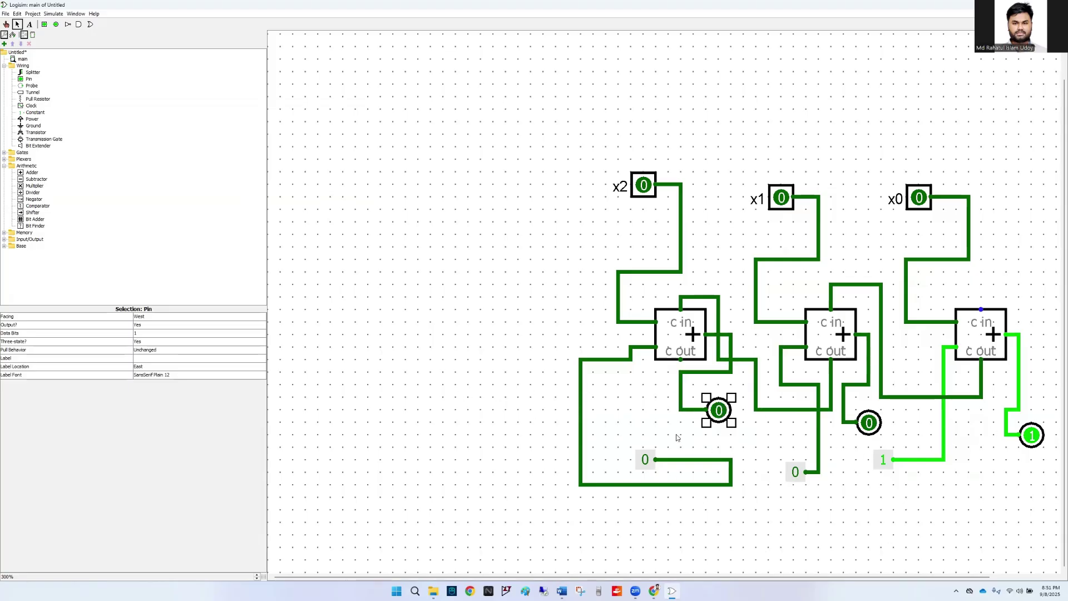
click(745, 473)
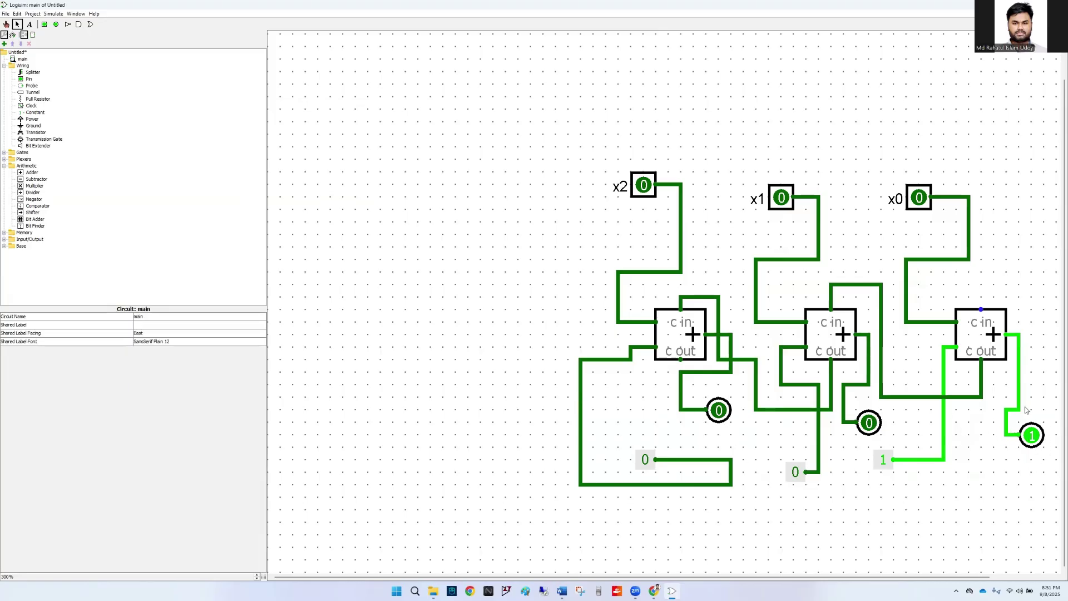
- Label the output pin of the right adder S0
click(1033, 436)
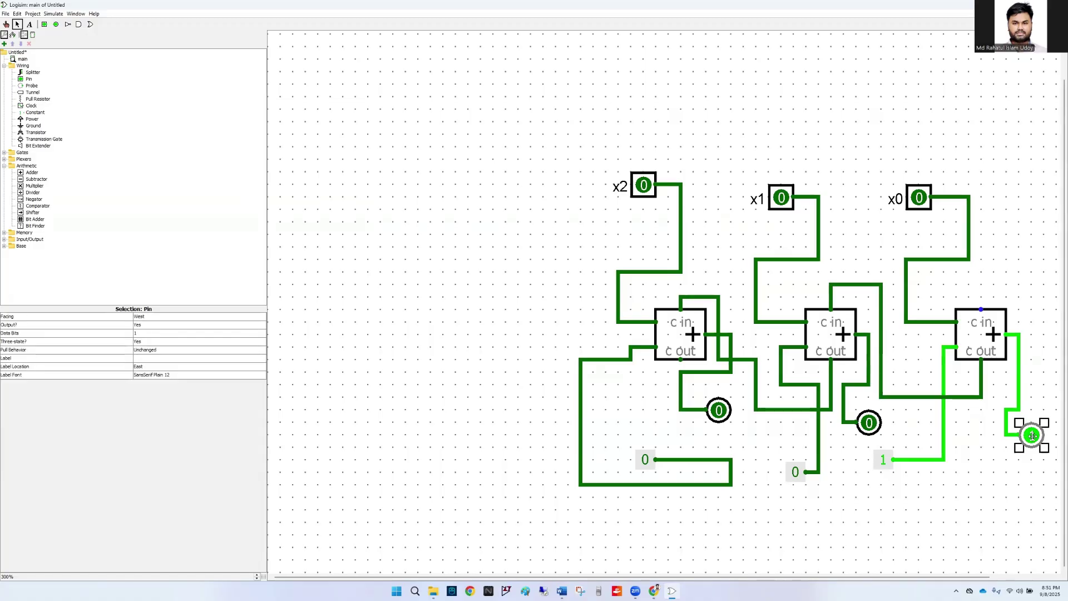
click(156, 359)
text(S)
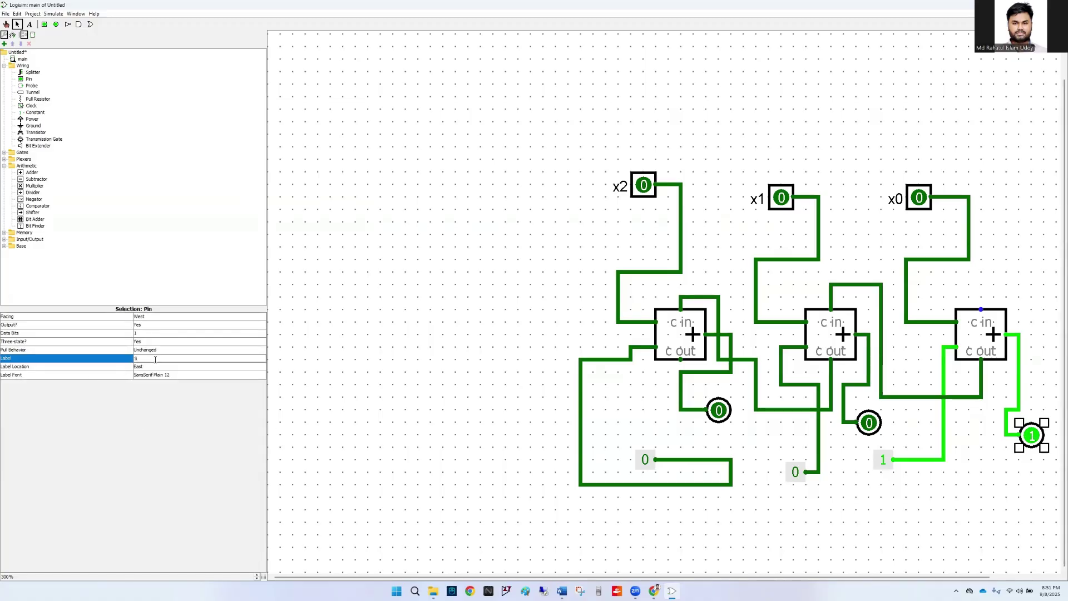
text(0)
click(1002, 531)
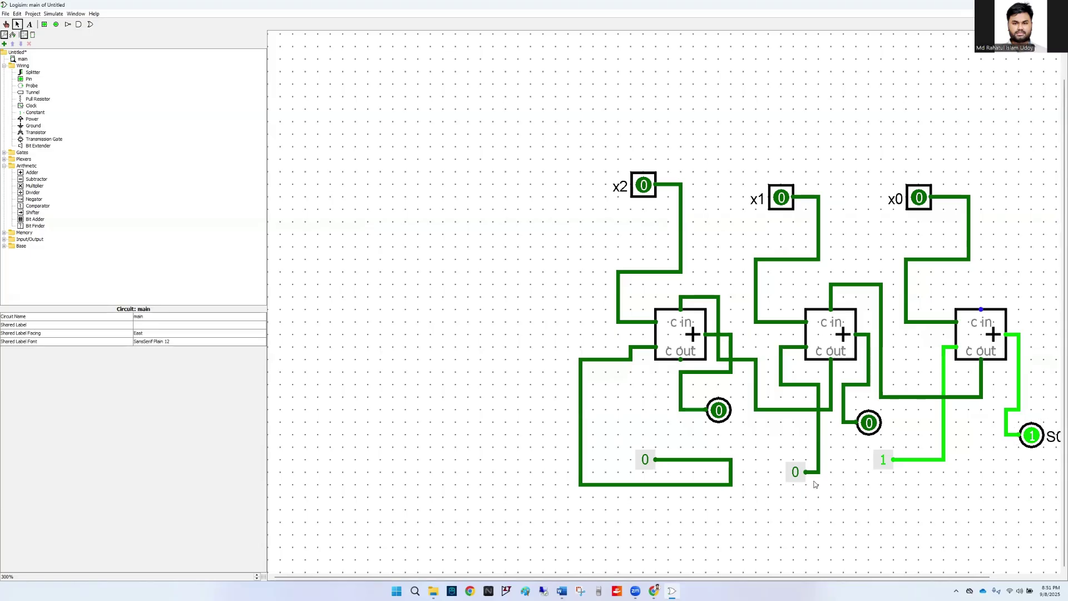
- Label the output pin of the middle adder S1
click(256, 578)
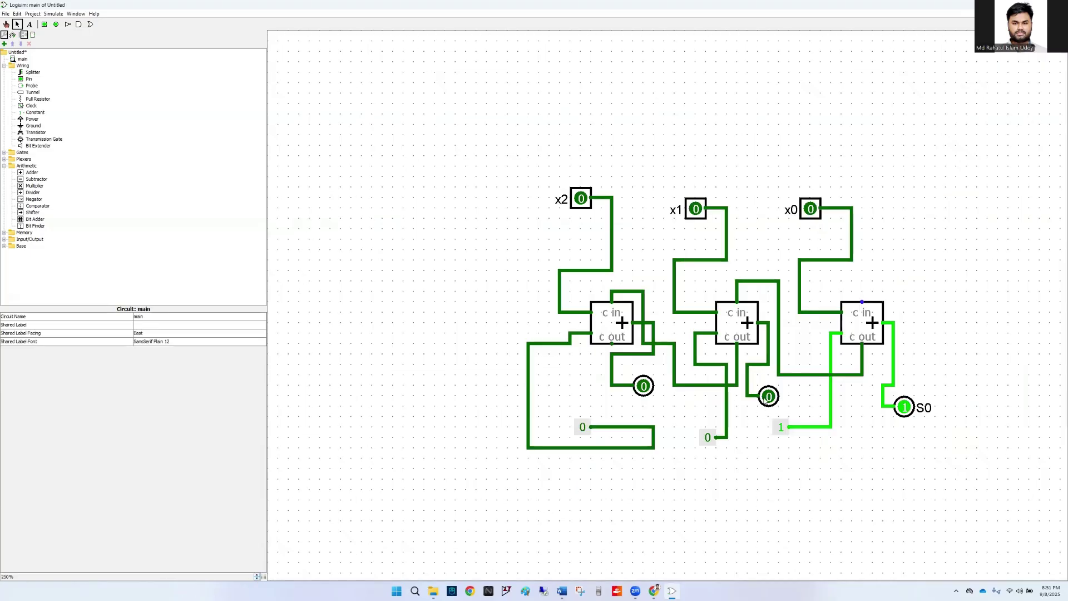
click(767, 400)
click(165, 359)
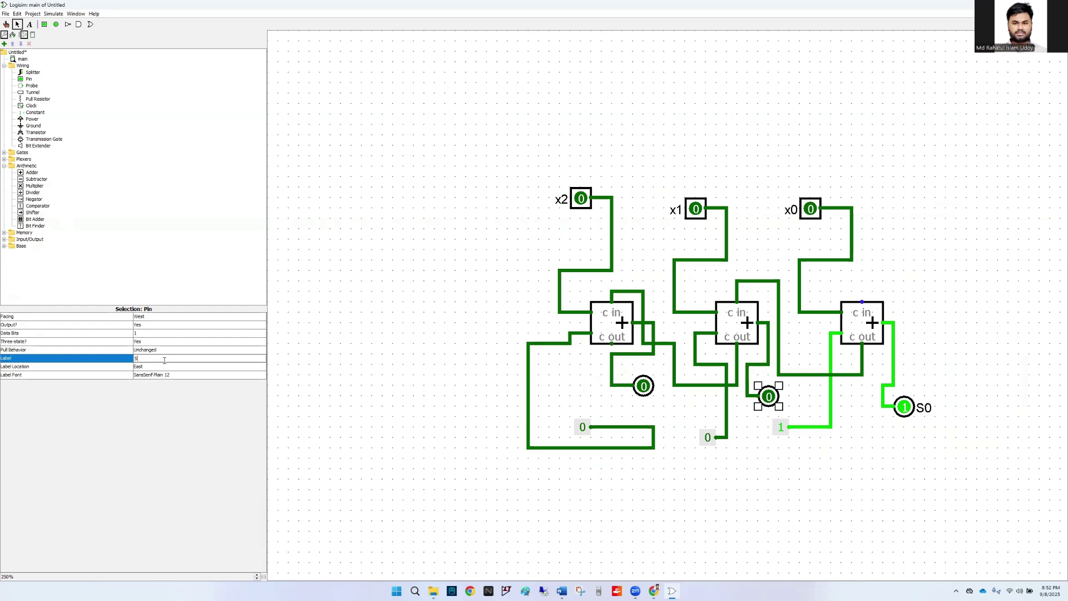
text(S1)
key(Return)
click(754, 501)
- Label the output pin of the left adder's sum S2
click(643, 386)
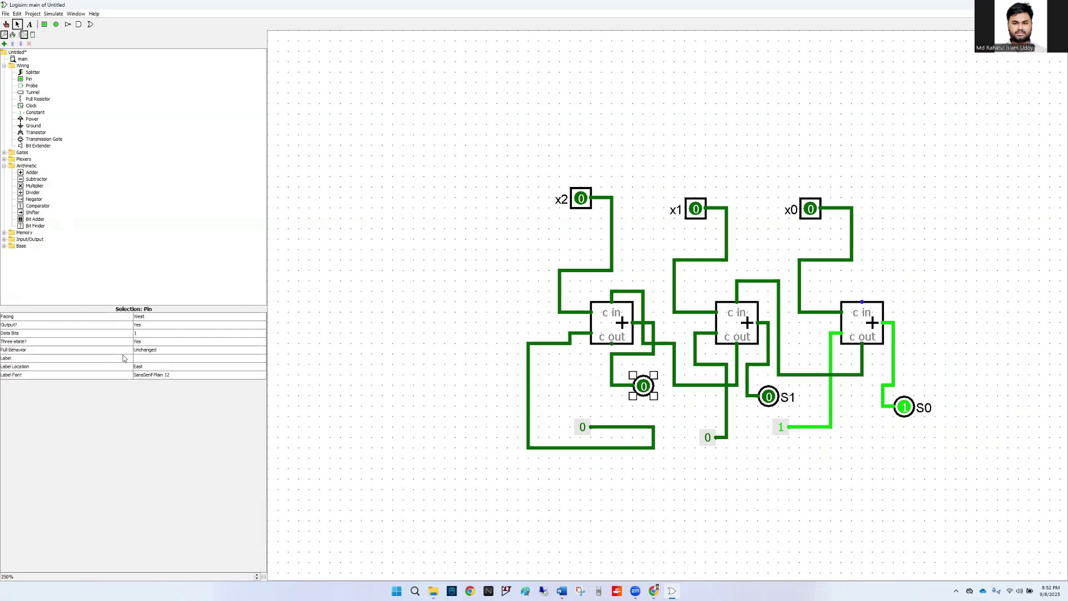
click(146, 359)
text(S2)
key(Return)
click(740, 519)
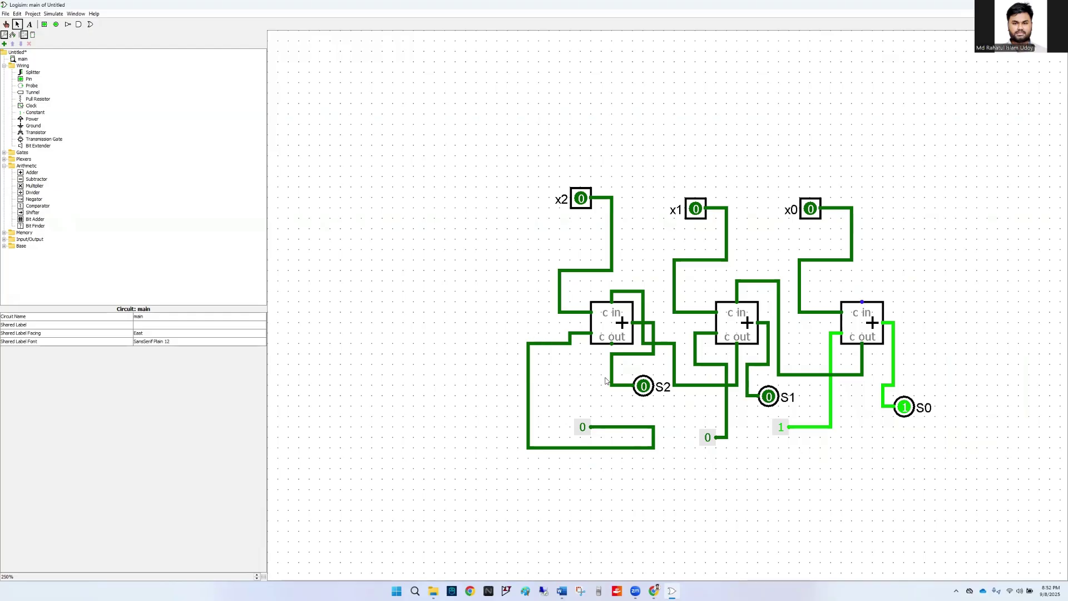
- Switch to the whiteboard, emphasize the left adder's carry-out line, circle Co and S3 in the sketch, and return to Logisim
click(655, 590)
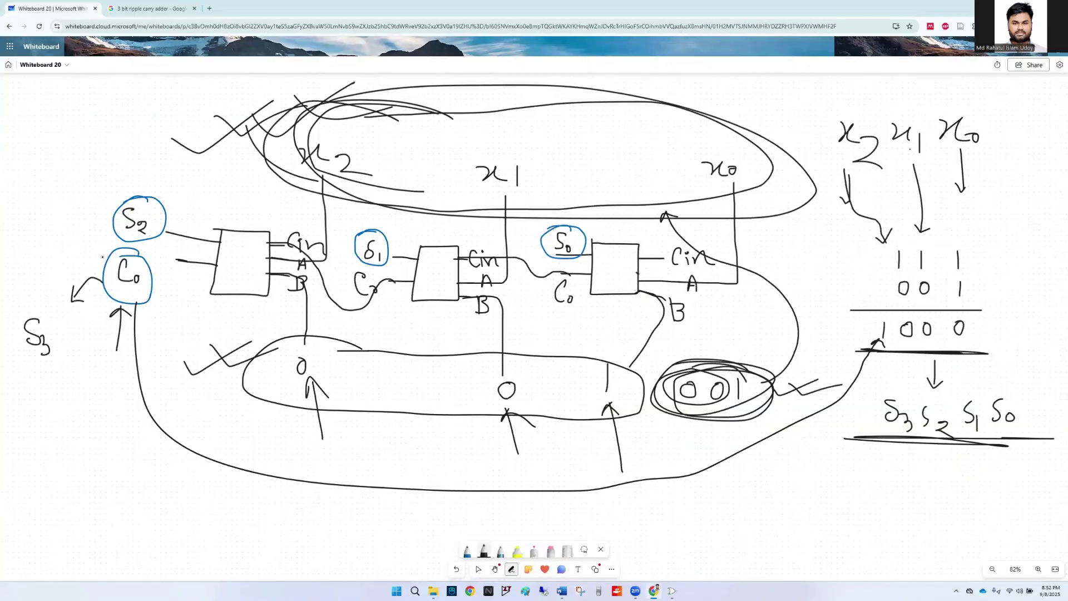
mouse_move(156, 262)
mouse_down()
mouse_move(144, 258)
mouse_move(172, 263)
mouse_move(101, 280)
mouse_move(63, 307)
mouse_move(31, 366)
mouse_move(34, 298)
mouse_up()
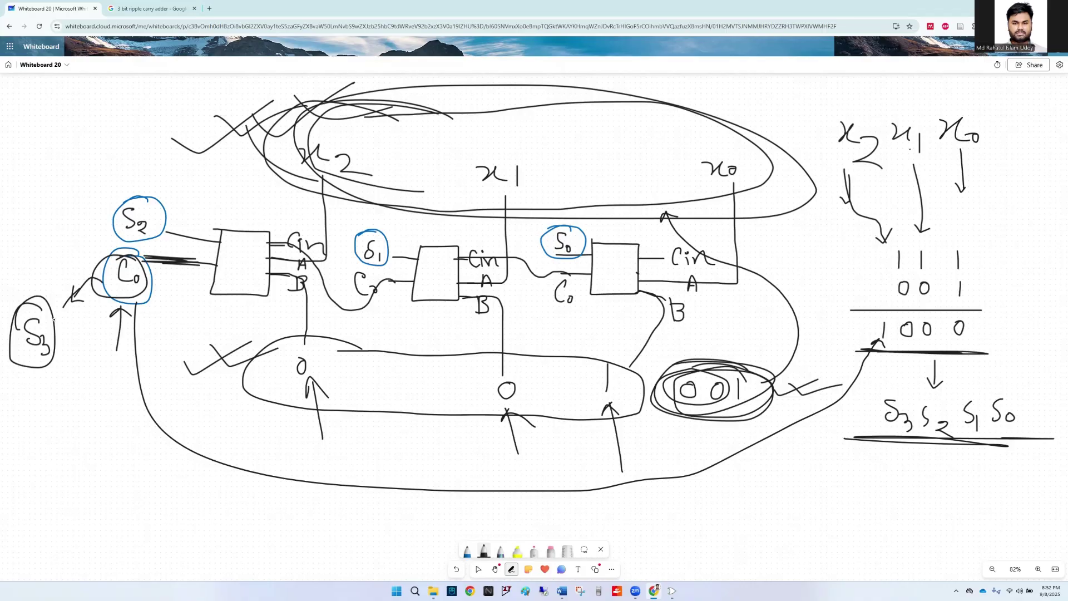
key(alt+Tab)
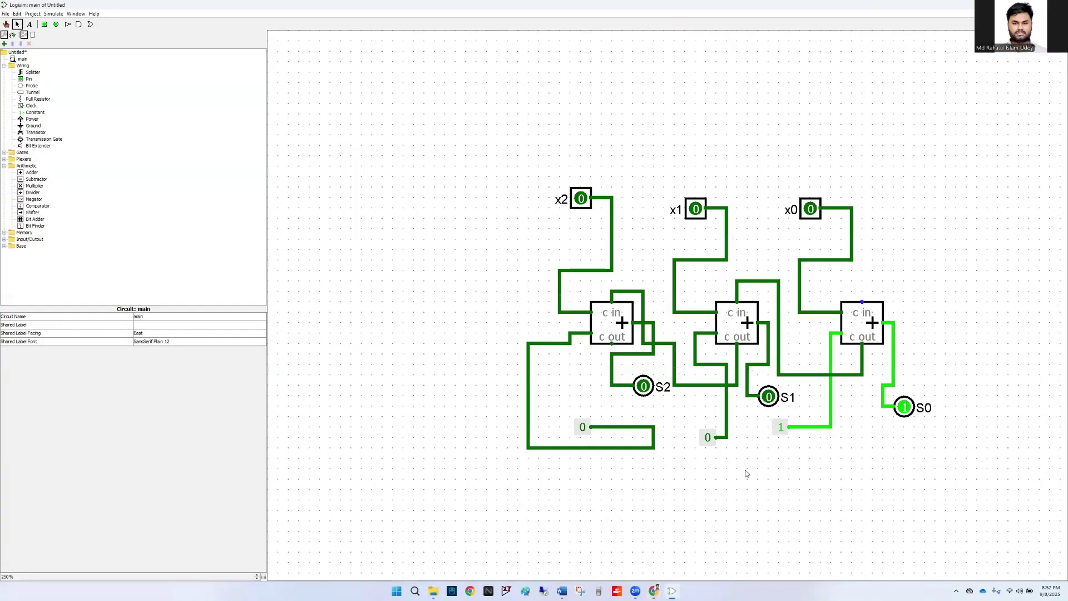
- Place an output pin below the left adder, beside S2, and wire the adder's carry output to it
click(45, 25)
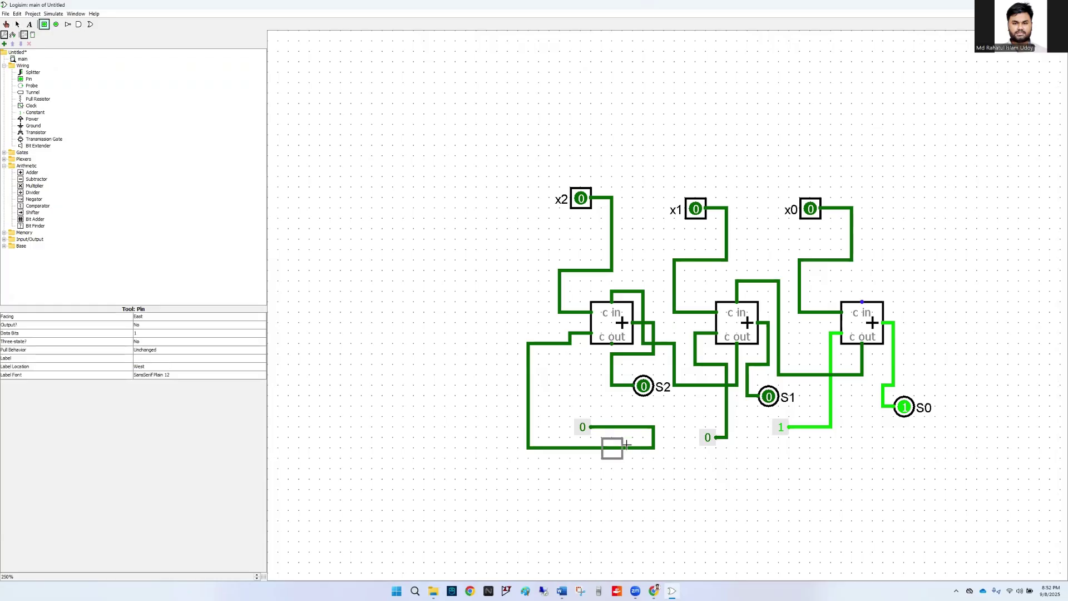
click(56, 25)
click(581, 386)
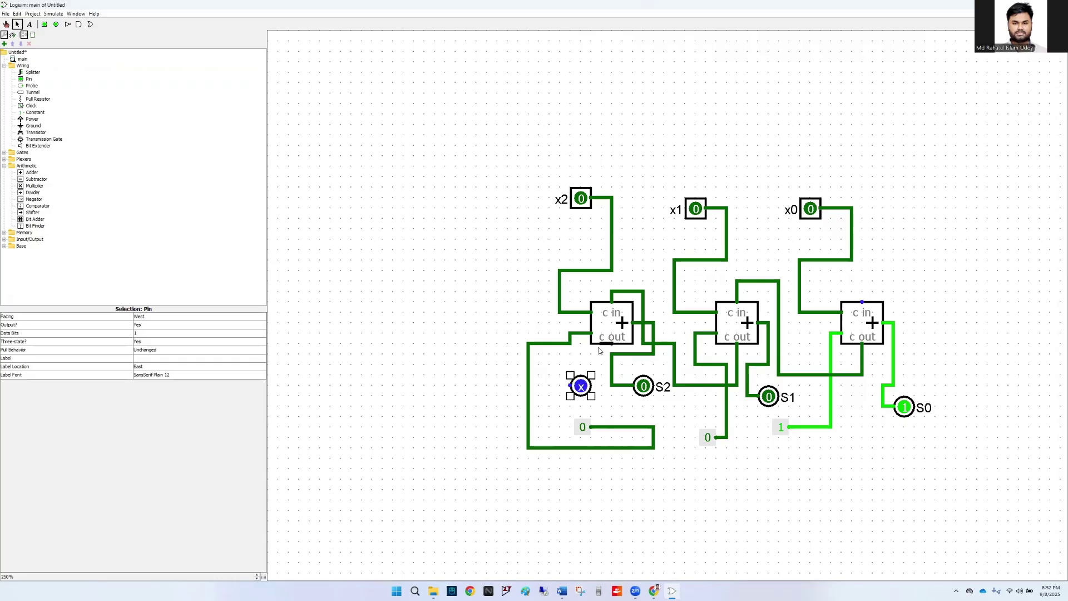
mouse_move(593, 333)
mouse_down()
mouse_move(590, 359)
mouse_move(550, 366)
mouse_move(551, 388)
mouse_move(573, 386)
mouse_up()
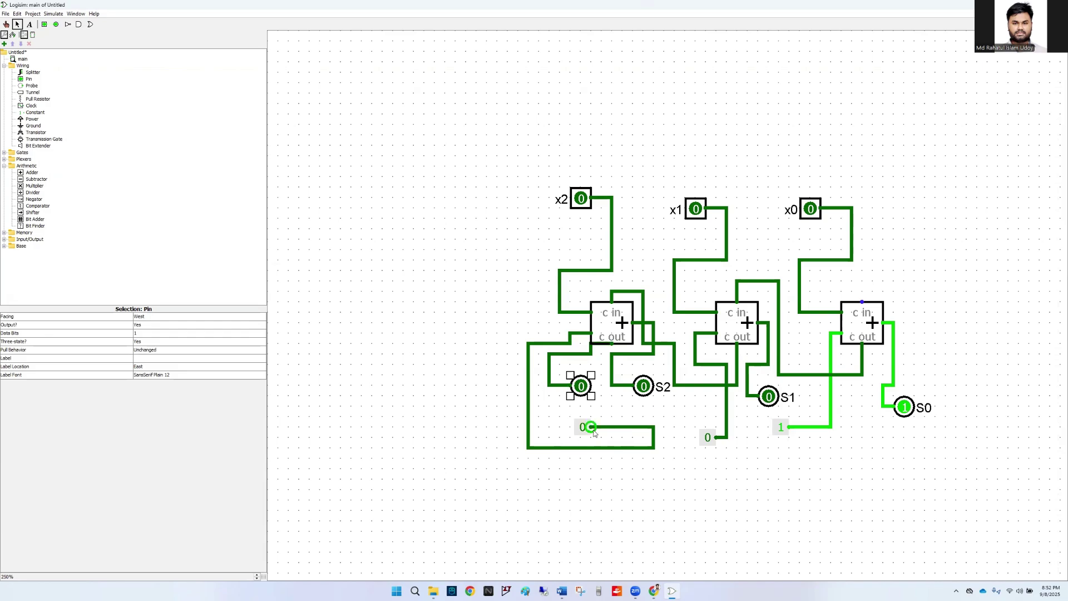
- Label the output pin of the left adder's carry output S3
click(151, 361)
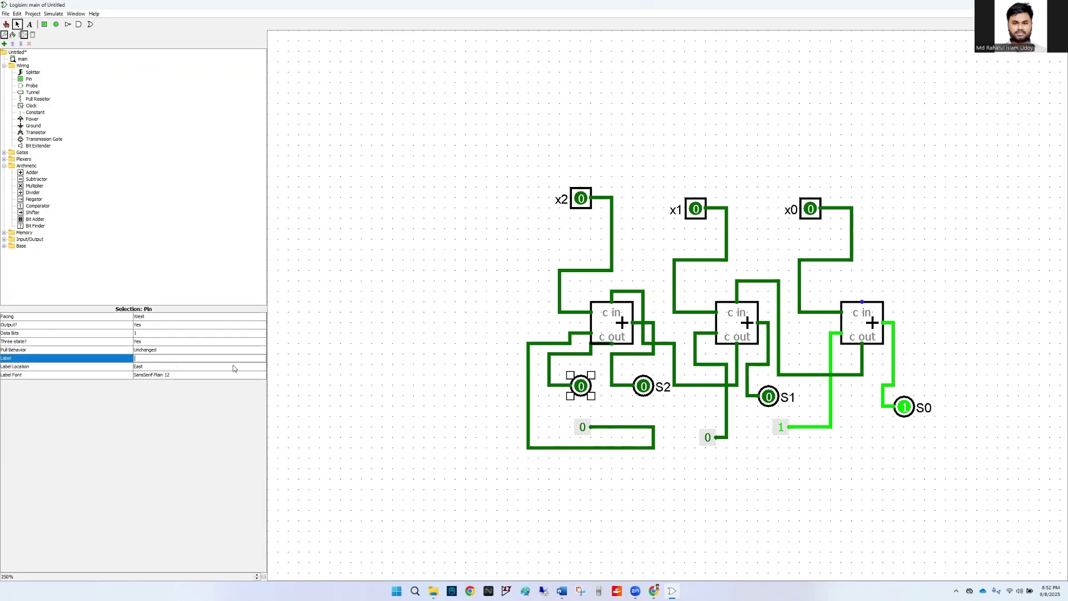
text(S3)
key(Return)
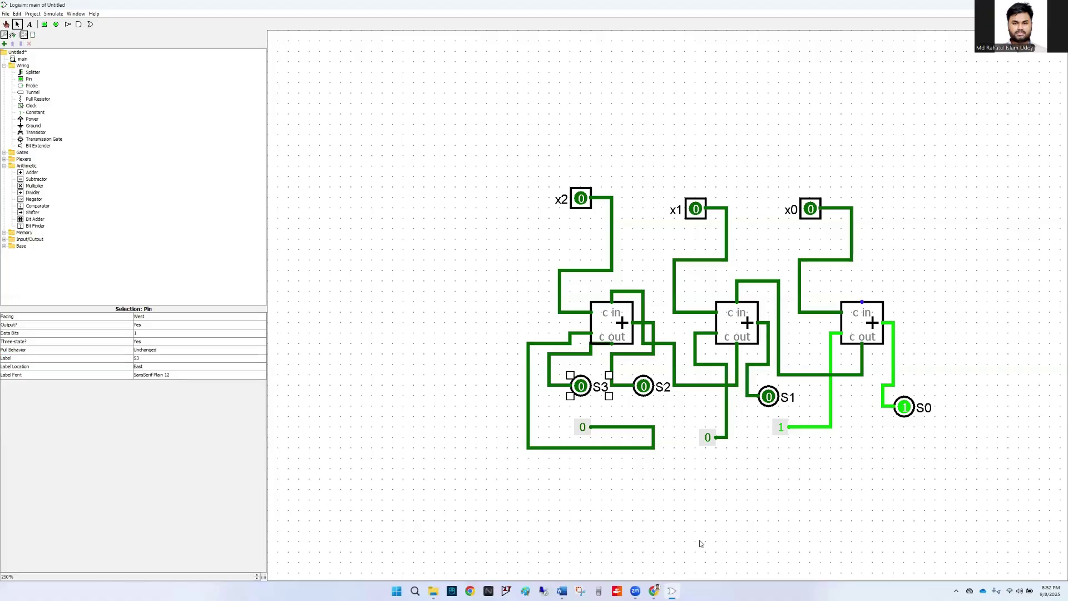
click(690, 537)
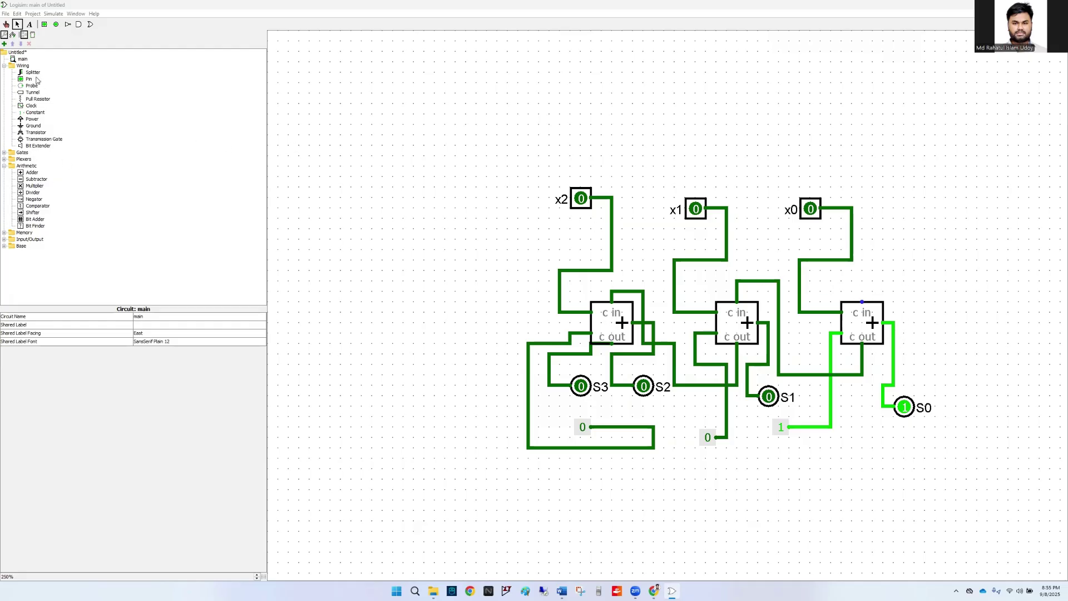
- Place a constant to the right of the right adder, wire it to that adder's carry input and set its value to 0
click(34, 112)
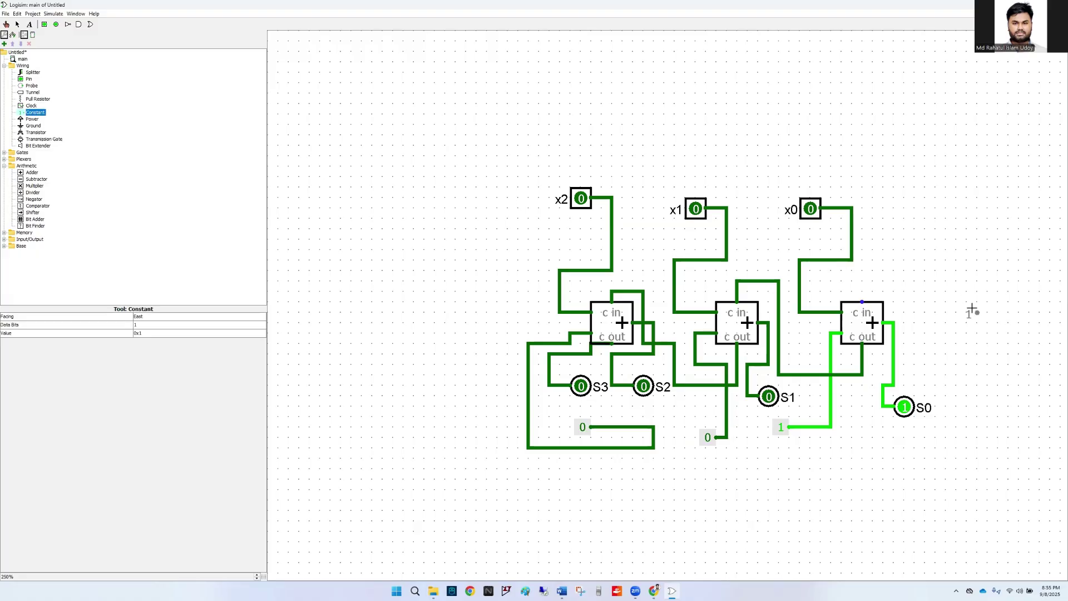
click(956, 302)
drag(956, 302, 862, 302)
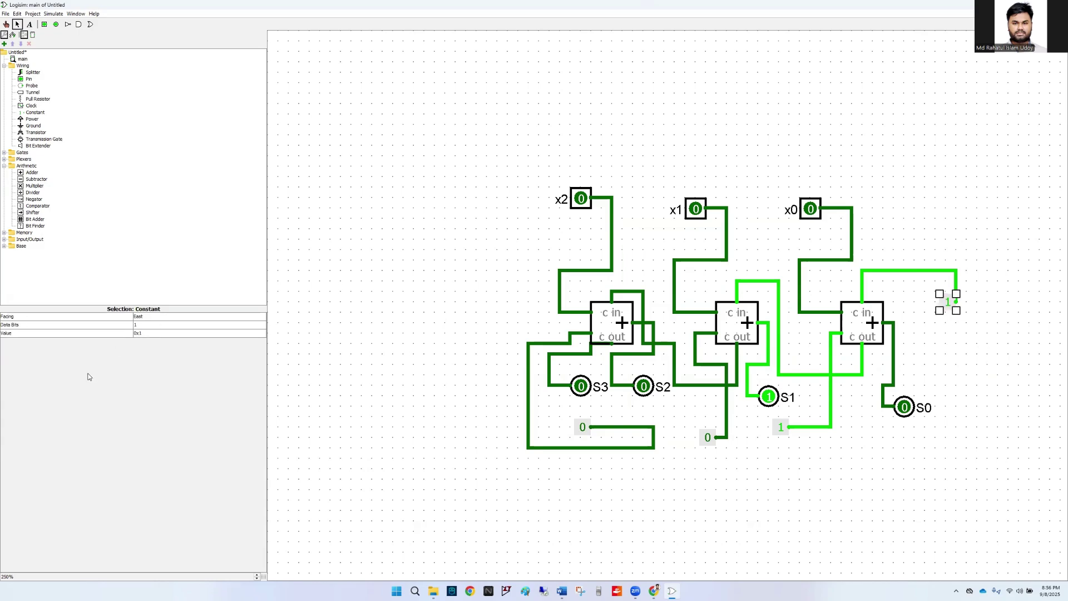
click(164, 331)
text(0)
key(Return)
click(977, 356)
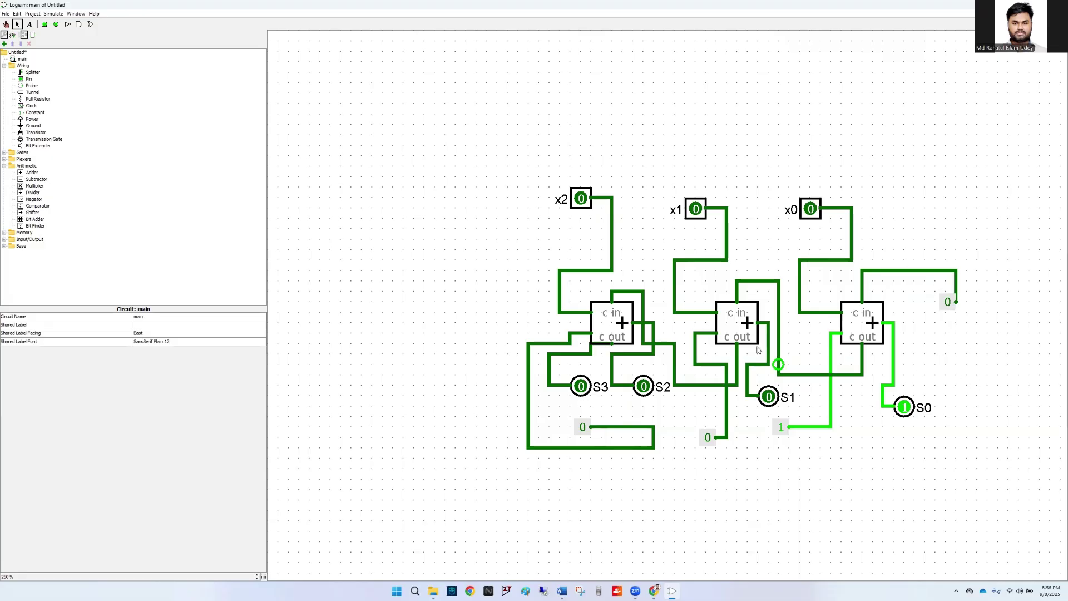
- Arrange Logisim and the whiteboard side by side, with the whiteboard in the right half and the adder circuit in view
mouse_move(654, 591)
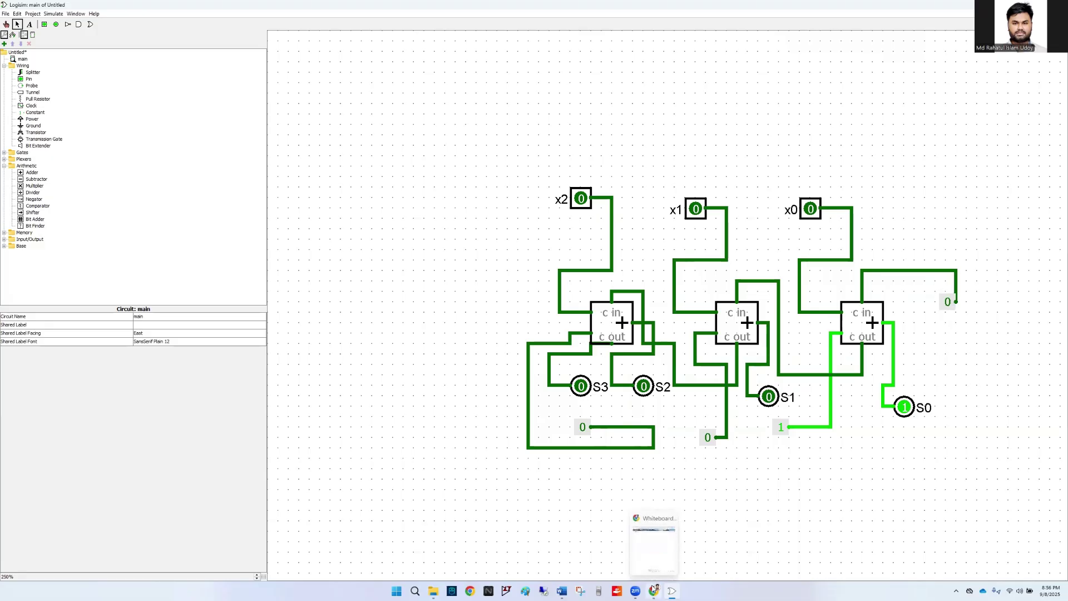
click(654, 548)
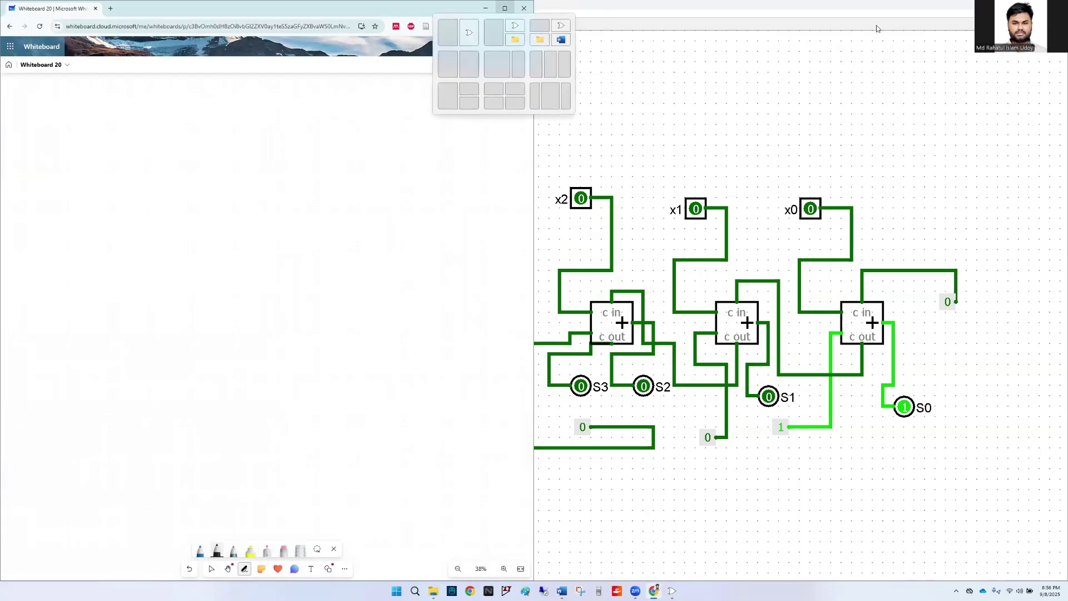
mouse_move(505, 8)
click(469, 64)
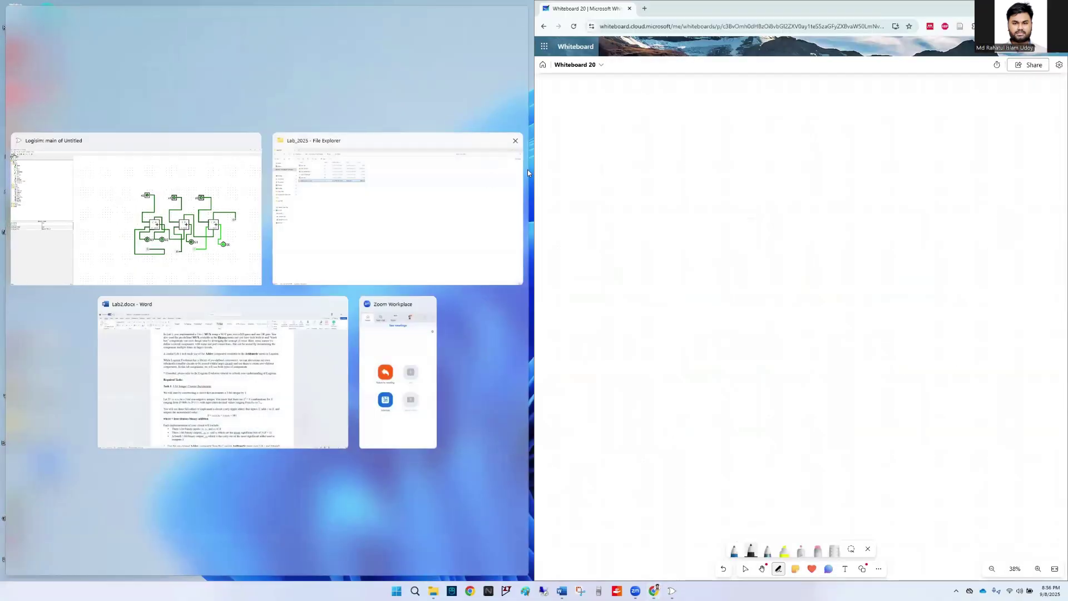
click(171, 222)
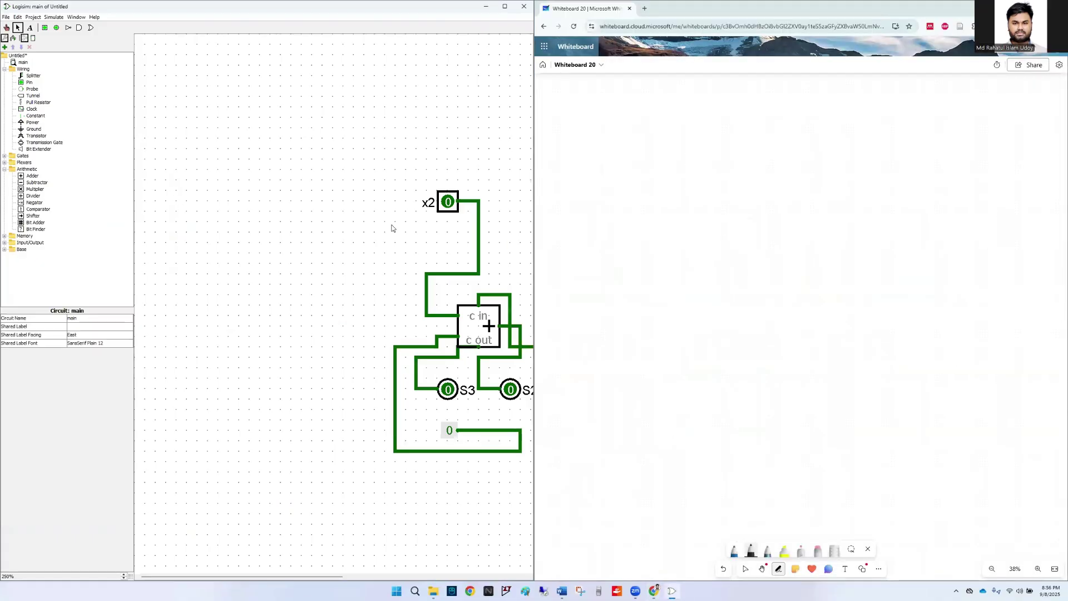
scroll(283, 391, right, 5)
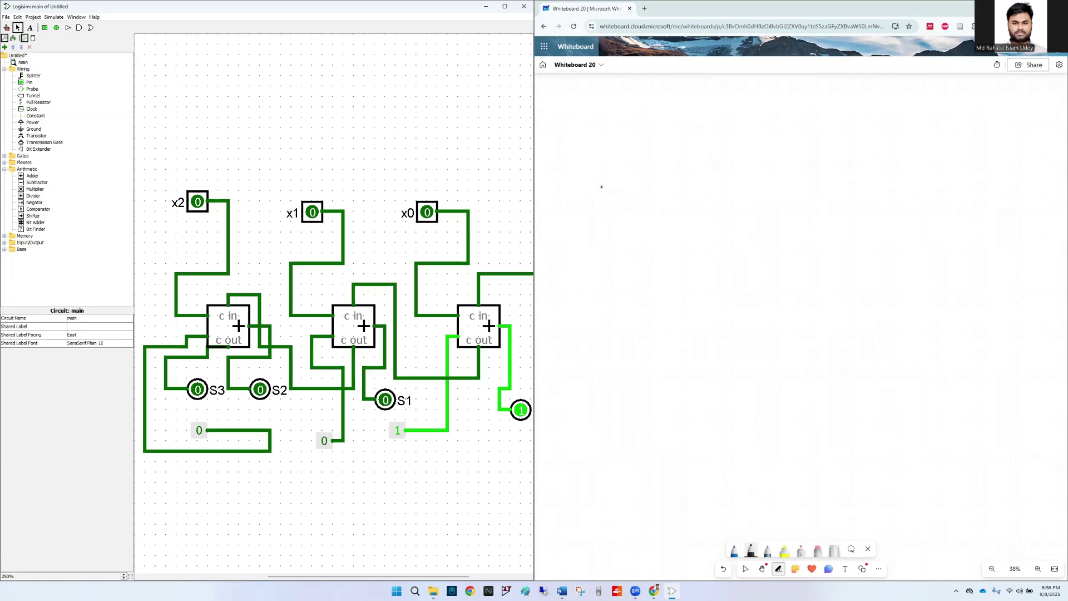
- Handwrite the heading x2 x1 x0 on the whiteboard and draw a vertical divider and a horizontal header line for a truth table
drag(607, 181, 625, 201)
drag(638, 193, 663, 224)
drag(662, 176, 667, 199)
mouse_move(691, 187)
mouse_down()
mouse_move(692, 210)
mouse_move(718, 200)
mouse_up()
mouse_move(723, 182)
mouse_down()
mouse_move(713, 200)
mouse_move(733, 200)
mouse_up()
drag(739, 187, 738, 189)
drag(754, 136, 773, 372)
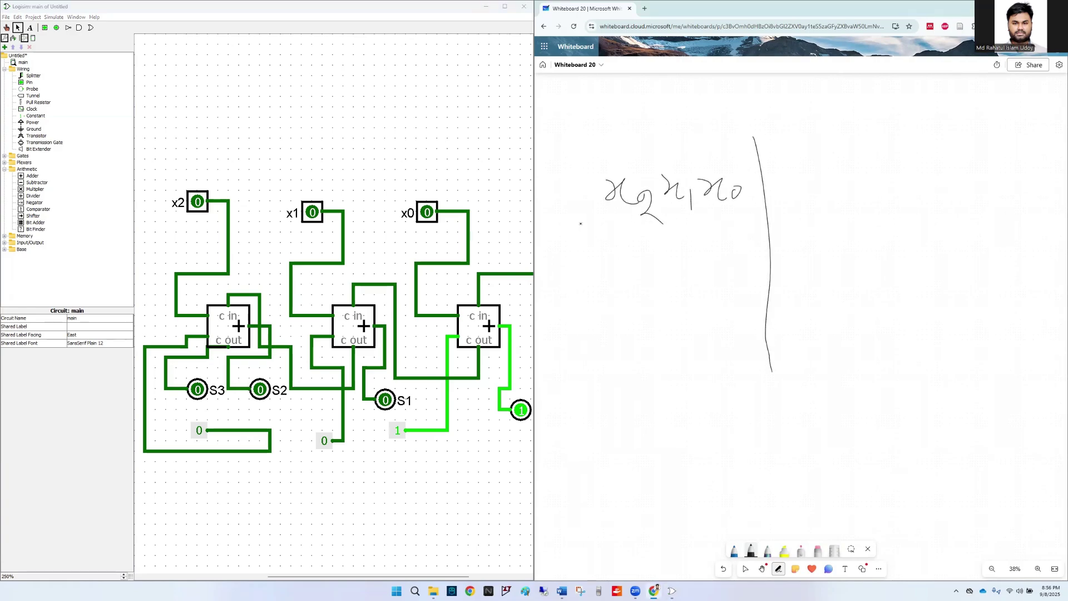
drag(580, 224, 925, 213)
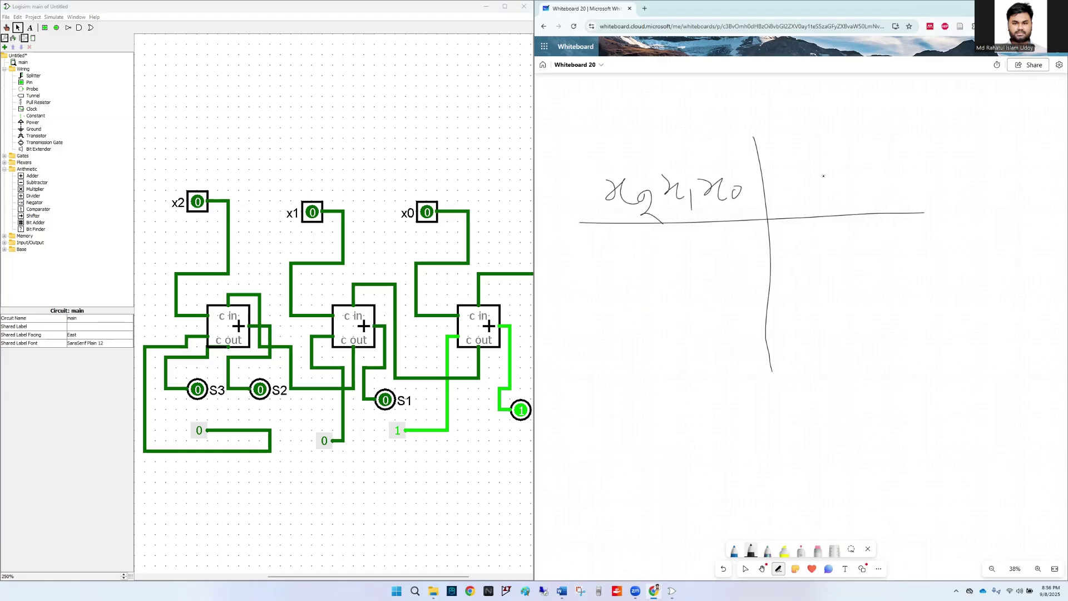
- Handwrite the second column heading Add and enter 1 beneath it
drag(784, 166, 779, 198)
mouse_move(784, 165)
mouse_down()
mouse_move(800, 202)
mouse_move(802, 179)
mouse_move(853, 191)
mouse_up()
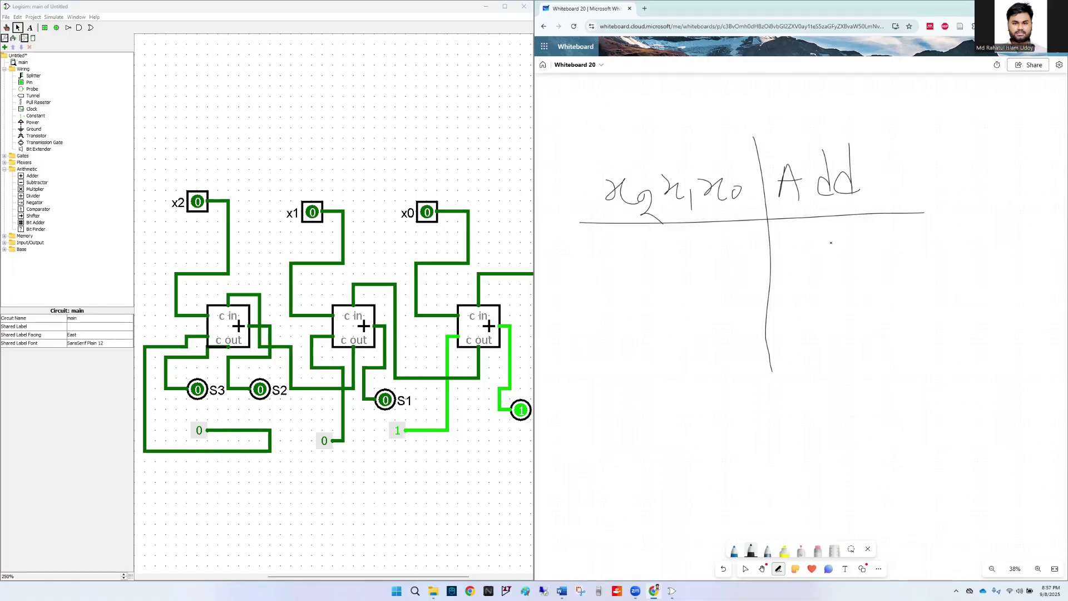
drag(814, 228, 814, 258)
- Draw a second vertical divider, handwrite the third column heading output and extend the header line beneath it
drag(867, 136, 870, 386)
mouse_move(894, 170)
mouse_down()
mouse_move(890, 194)
mouse_move(898, 171)
mouse_up()
mouse_move(907, 168)
mouse_down()
mouse_move(906, 181)
mouse_move(921, 168)
mouse_up()
mouse_move(929, 144)
mouse_down()
mouse_move(932, 192)
mouse_move(942, 169)
mouse_up()
mouse_move(946, 163)
mouse_down()
mouse_move(949, 203)
mouse_move(955, 174)
mouse_up()
mouse_move(961, 161)
mouse_down()
mouse_move(969, 182)
mouse_move(978, 162)
mouse_up()
mouse_move(985, 142)
mouse_down()
mouse_move(988, 200)
mouse_move(1001, 165)
mouse_up()
drag(912, 209, 1017, 212)
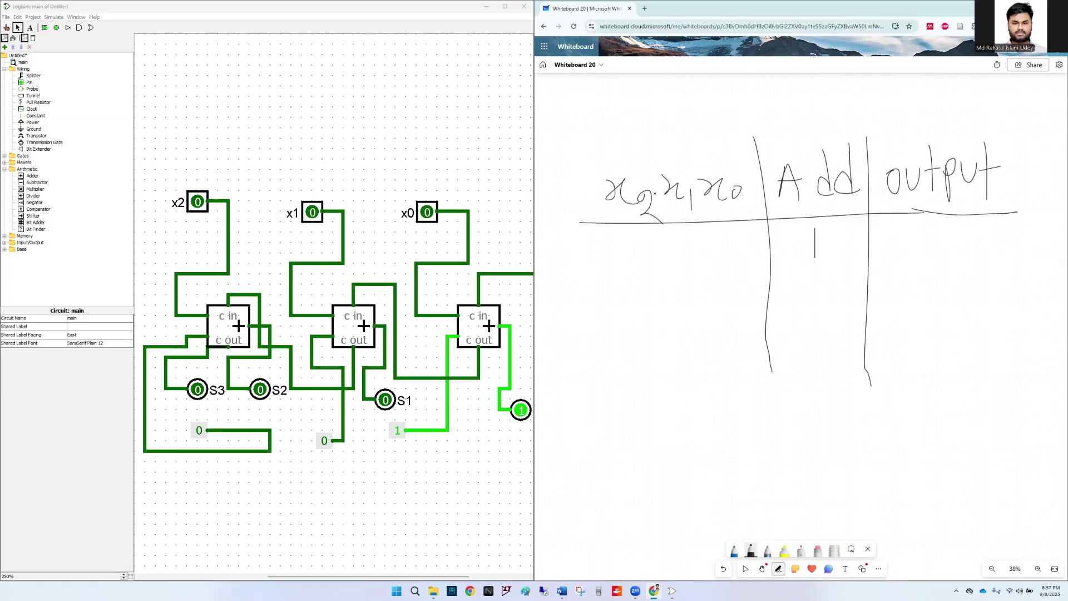
- Write 000 under x2 x1 x0 in the table's first row and check the circuit's S3 to S0 outputs for that input
mouse_move(646, 241)
mouse_down()
mouse_move(644, 265)
mouse_move(648, 241)
mouse_up()
mouse_move(676, 243)
mouse_down()
mouse_move(672, 264)
mouse_move(678, 243)
mouse_up()
mouse_move(702, 237)
mouse_down()
mouse_move(696, 260)
mouse_move(702, 236)
mouse_up()
scroll(437, 457, right, 2)
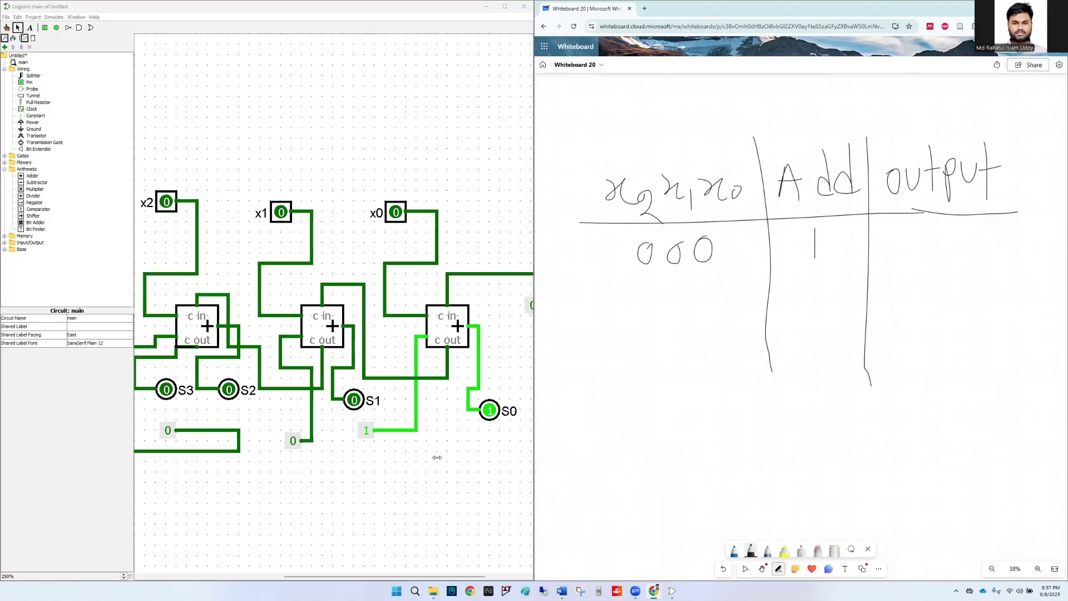
scroll(437, 458, right, 1)
scroll(451, 462, left, 2)
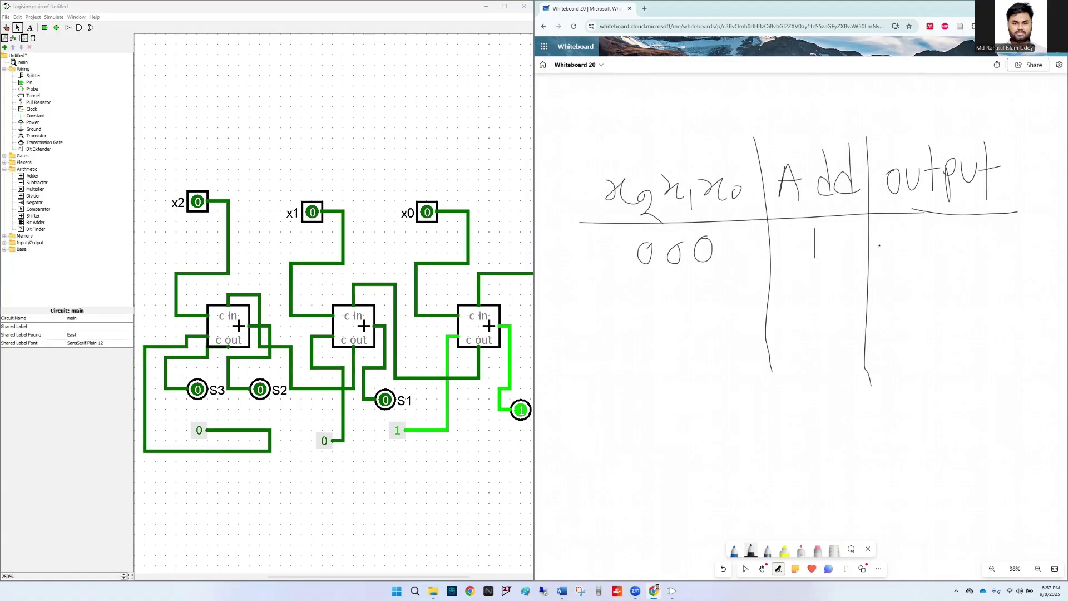
- Work out 000 plus 1 as 0001 above the truth table and write 0001 in the first row's output column
mouse_move(896, 232)
mouse_down()
mouse_move(944, 221)
mouse_move(971, 251)
mouse_up()
drag(656, 96, 655, 97)
mouse_move(689, 96)
mouse_down()
mouse_move(682, 111)
mouse_move(689, 97)
mouse_up()
drag(729, 82, 735, 129)
mouse_move(624, 149)
mouse_down()
mouse_move(776, 138)
mouse_move(727, 127)
mouse_move(736, 158)
mouse_move(656, 155)
mouse_move(648, 143)
mouse_move(748, 155)
mouse_move(710, 168)
mouse_up()
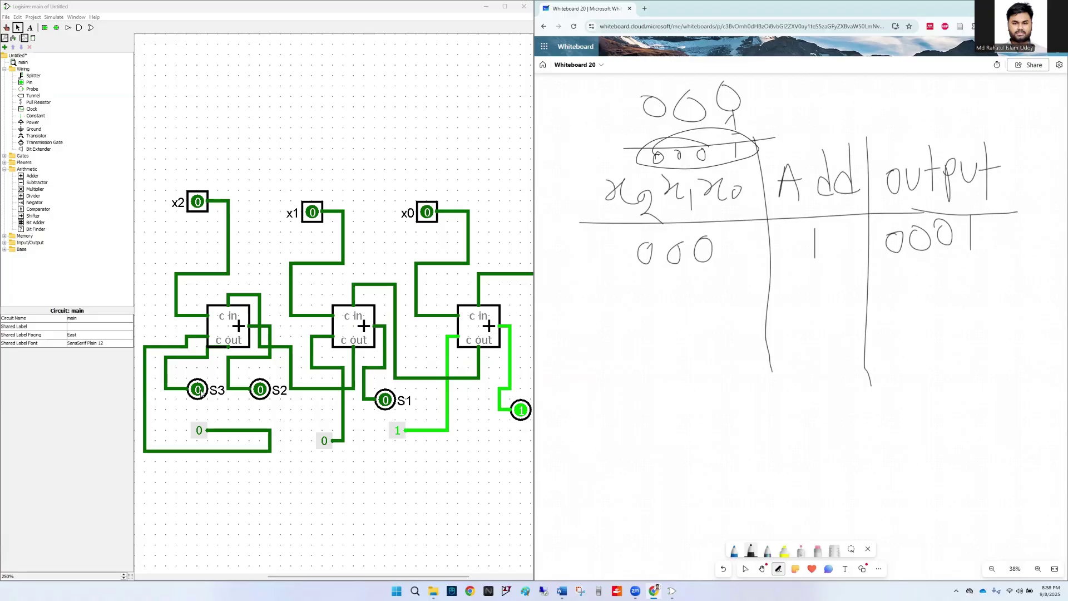
- Label the output column's bits S3 S2 S1 S0 under its heading and tick the first row's output
drag(891, 205, 931, 212)
mouse_move(940, 201)
mouse_down()
mouse_move(937, 209)
mouse_move(963, 208)
mouse_up()
scroll(428, 465, right, 2)
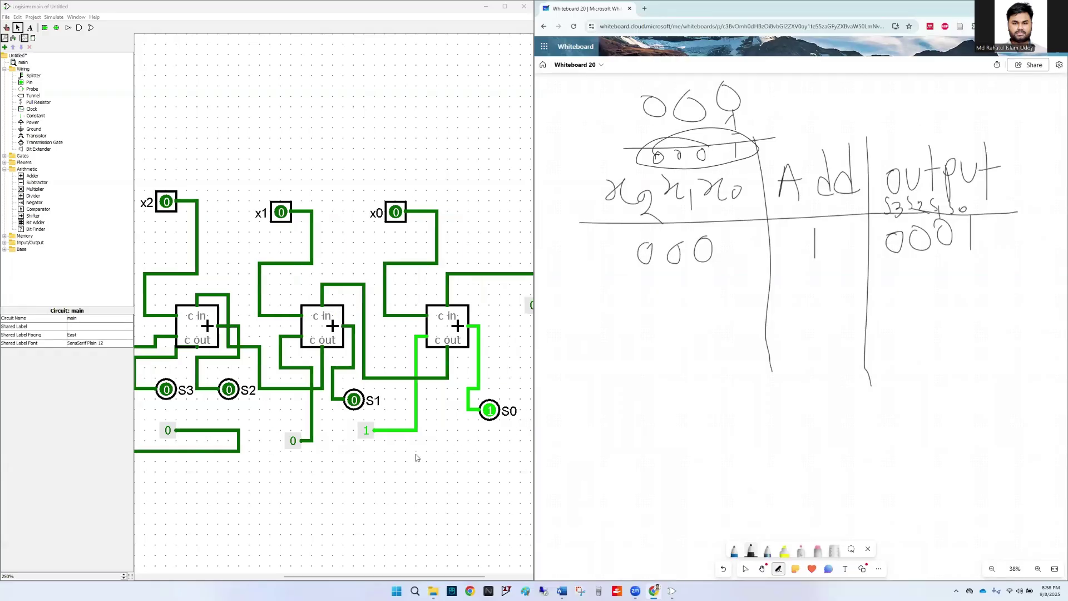
mouse_move(979, 239)
mouse_down()
mouse_move(1012, 224)
mouse_move(1024, 238)
mouse_up()
- Draw a horizontal line beneath the table's first row and extend both vertical dividers downward
drag(563, 272, 1015, 281)
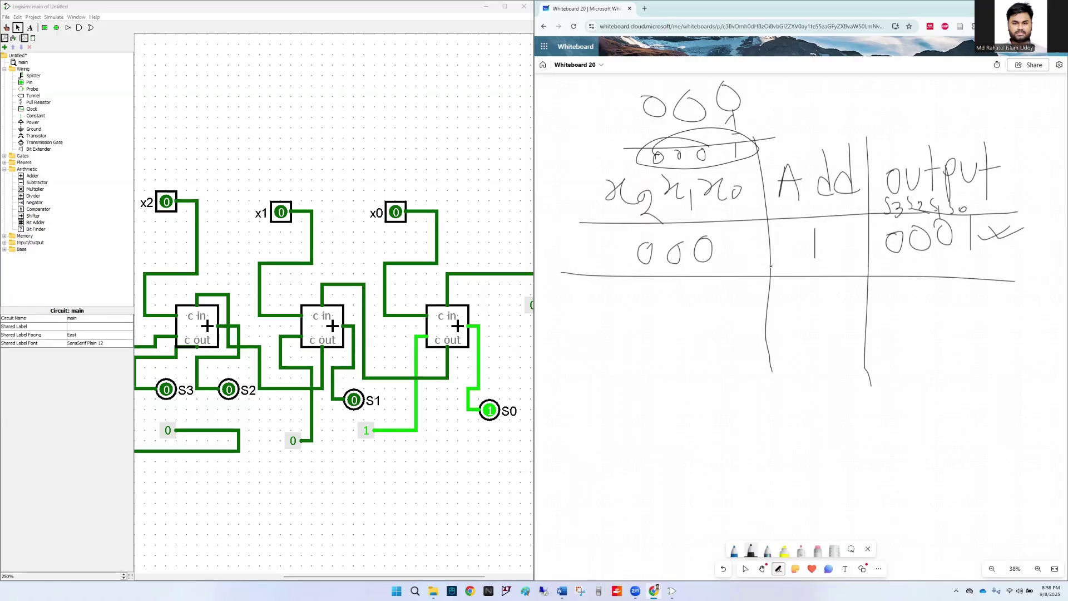
drag(771, 266, 758, 419)
drag(863, 275, 880, 437)
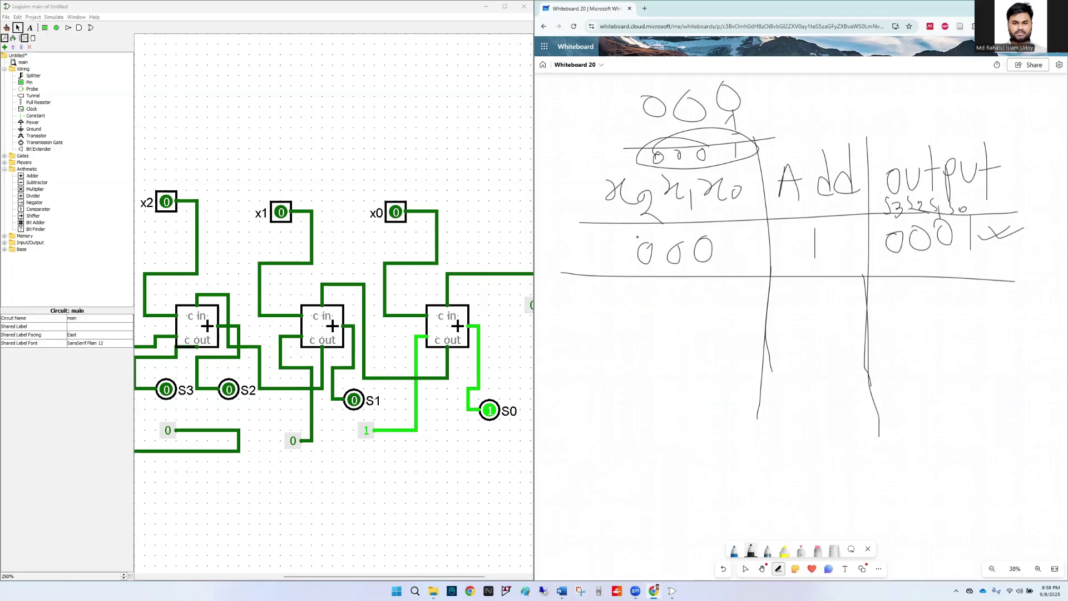
- Write 001 as the table's second input row and work out 001 plus 1 as 0010 beside the table
mouse_move(646, 284)
mouse_down()
mouse_move(676, 301)
mouse_move(684, 281)
mouse_move(709, 311)
mouse_up()
drag(638, 303, 668, 323)
scroll(728, 205, down, 2)
mouse_move(965, 108)
mouse_down()
mouse_move(969, 131)
mouse_move(972, 112)
mouse_up()
mouse_move(996, 106)
mouse_down()
mouse_move(998, 132)
mouse_move(1002, 105)
mouse_move(1018, 132)
mouse_move(1020, 183)
mouse_up()
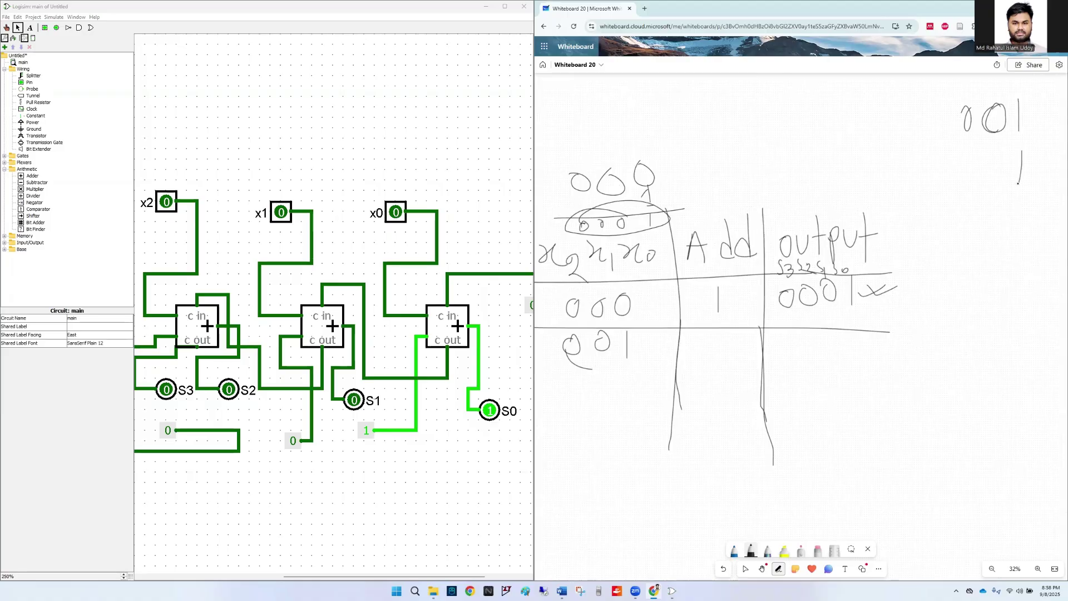
drag(916, 198, 1026, 200)
drag(1017, 203, 1023, 199)
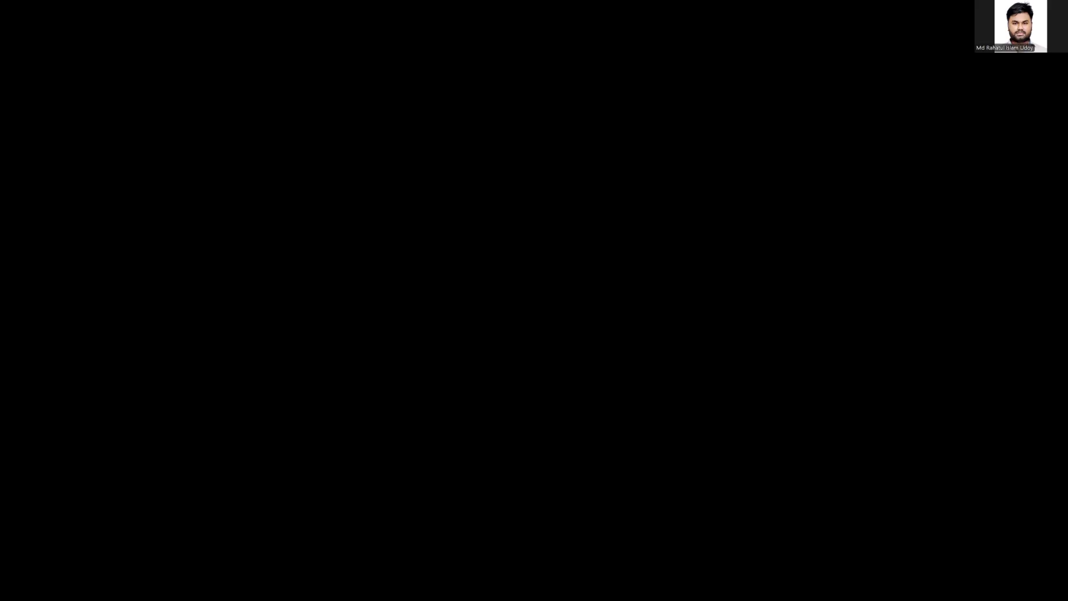
click(1022, 191)
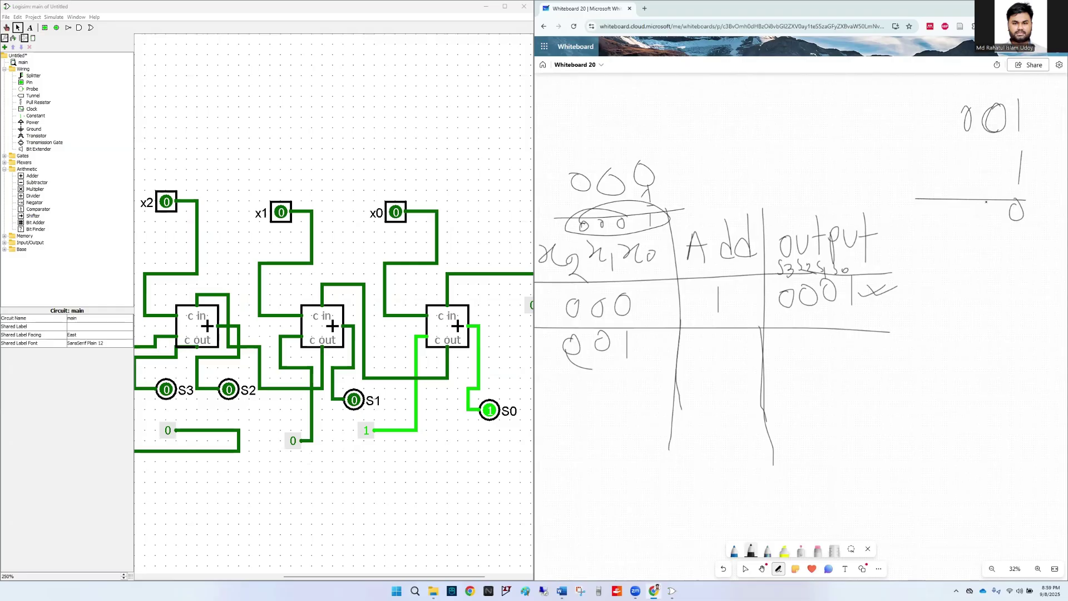
mouse_move(997, 204)
mouse_down()
mouse_move(994, 221)
mouse_move(949, 207)
mouse_up()
- Complete the 001 row with 1 in the Add column and 0010 in the output column
drag(785, 341, 783, 342)
mouse_move(812, 339)
mouse_down()
mouse_move(808, 348)
mouse_move(813, 340)
mouse_up()
mouse_move(832, 335)
mouse_down()
mouse_move(832, 364)
mouse_move(847, 345)
mouse_up()
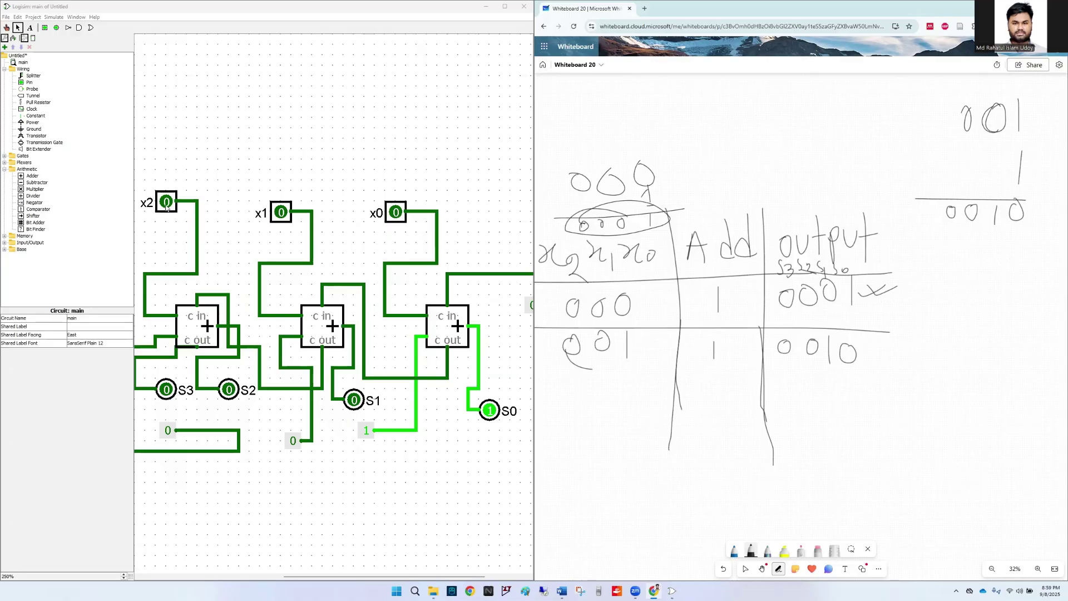
- Set the circuit's input x0 to 1, check outputs S3 to S0, and tick the 001 row on the whiteboard
click(398, 215)
click(7, 28)
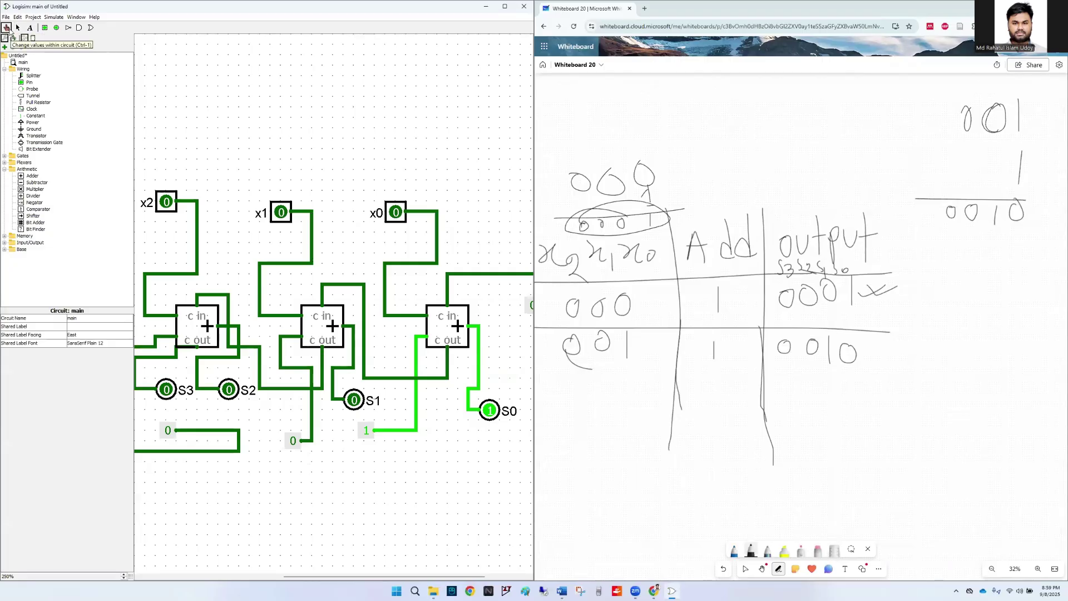
click(394, 213)
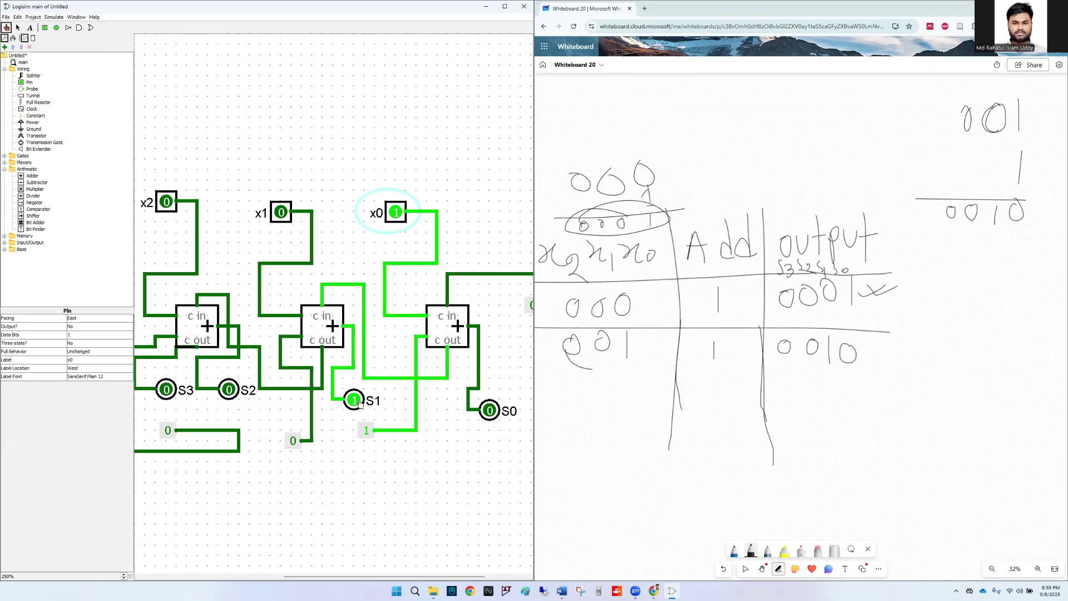
mouse_move(892, 350)
mouse_down()
mouse_move(958, 336)
mouse_move(1004, 345)
mouse_up()
- Write 010 and 011 as the next input rows, with 1 under Add and an arrow toward the output for 011
drag(576, 377, 618, 380)
drag(582, 410, 612, 426)
drag(623, 404, 630, 437)
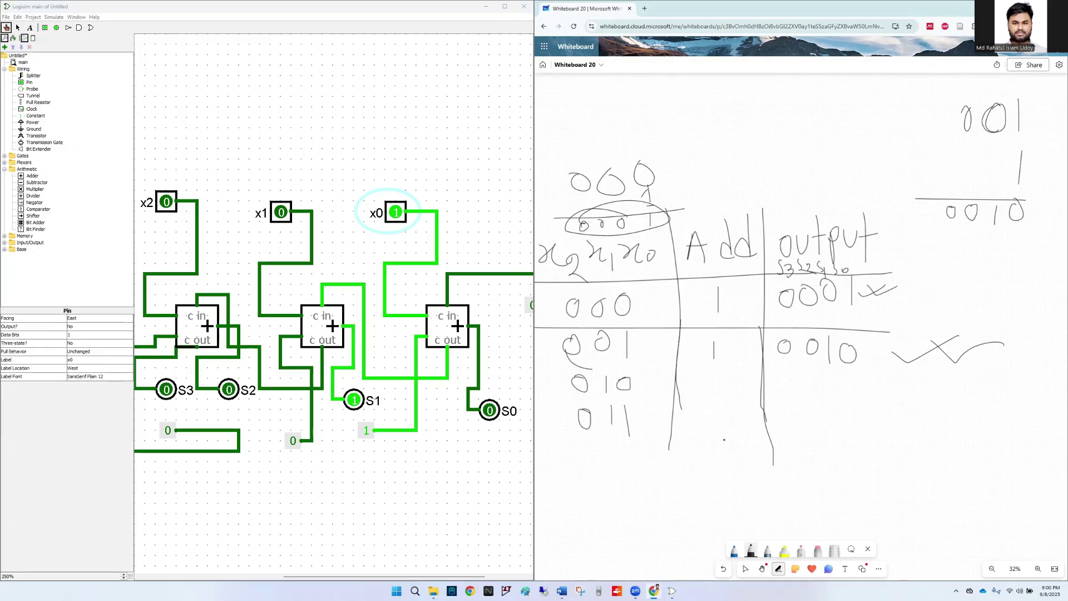
drag(713, 414, 712, 446)
mouse_move(751, 412)
mouse_down()
mouse_move(777, 412)
mouse_move(771, 421)
mouse_up()
- Add another tick beside the 0010 output and narrow the whiteboard window to give the circuit more room
scroll(496, 353, right, 1)
scroll(399, 345, left, 1)
drag(877, 343, 911, 334)
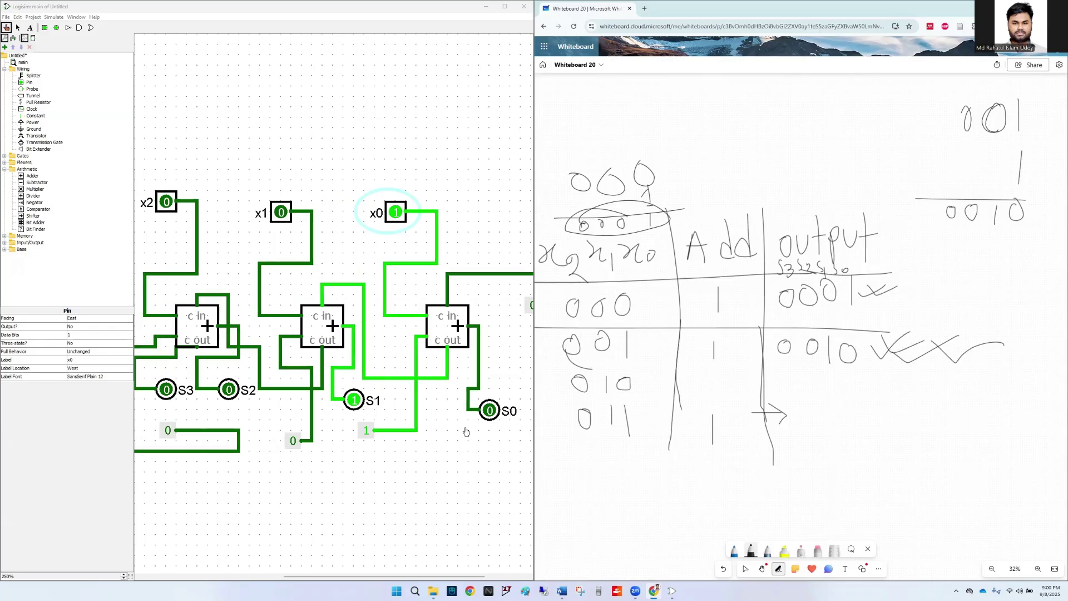
mouse_move(533, 381)
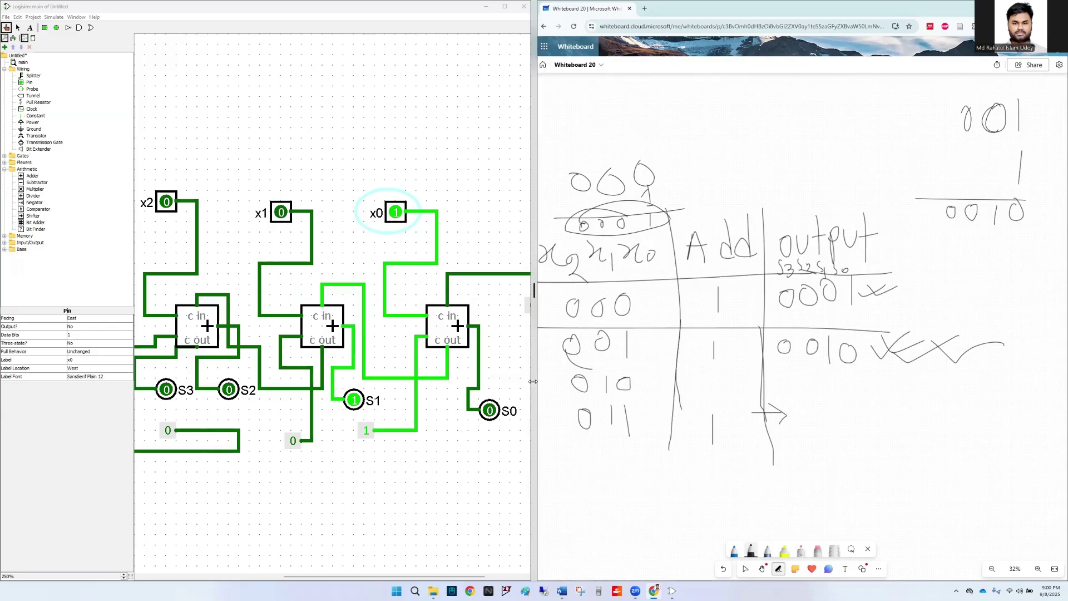
drag(533, 382, 793, 382)
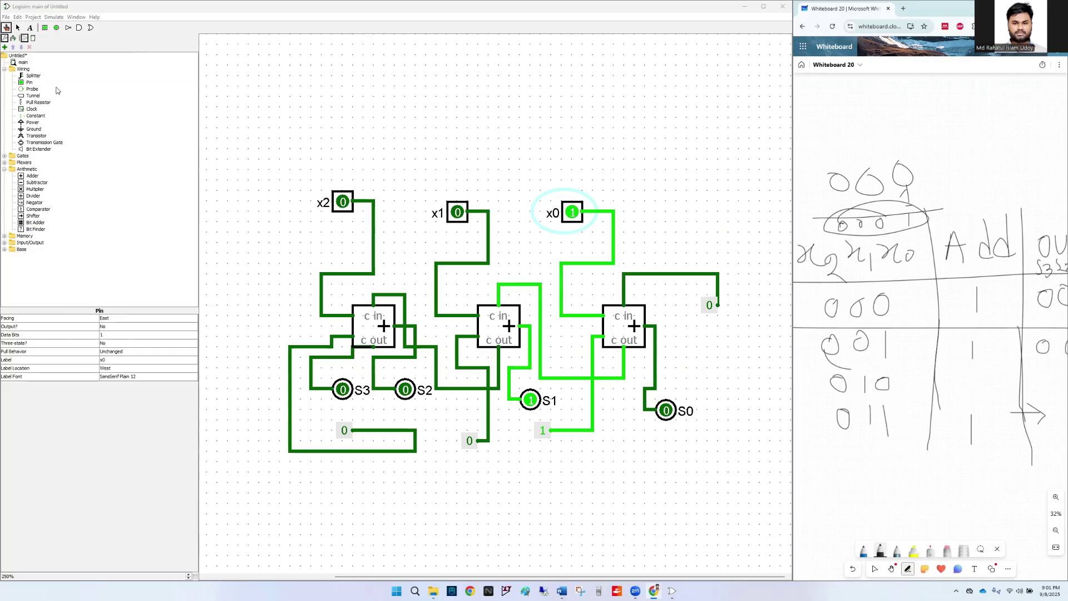
click(28, 19)
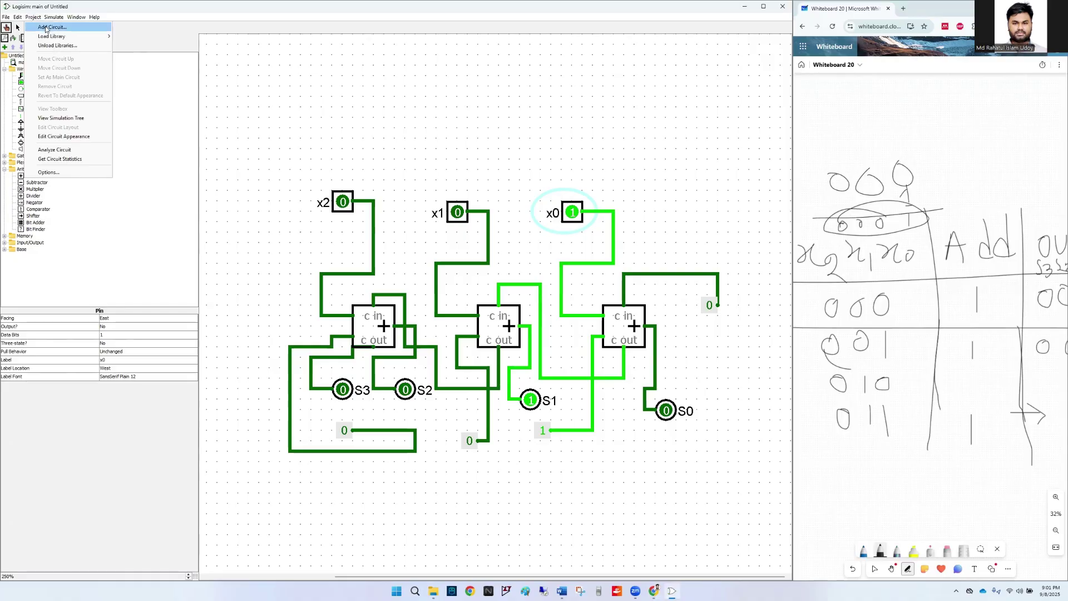
click(159, 45)
click(7, 17)
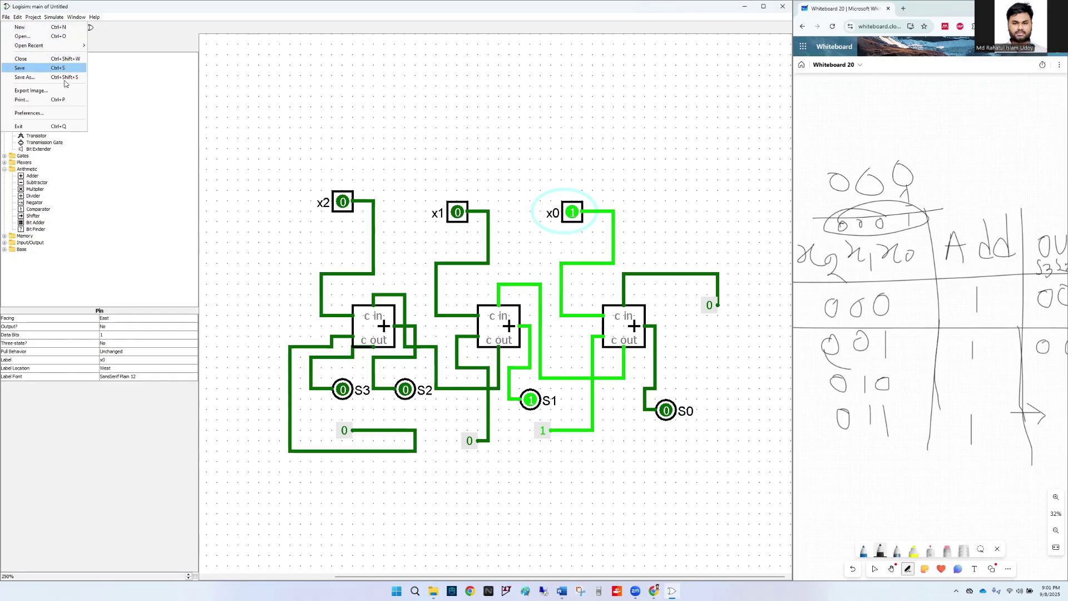
click(34, 6)
- Save the incrementer circuit under the file name inc1
click(5, 17)
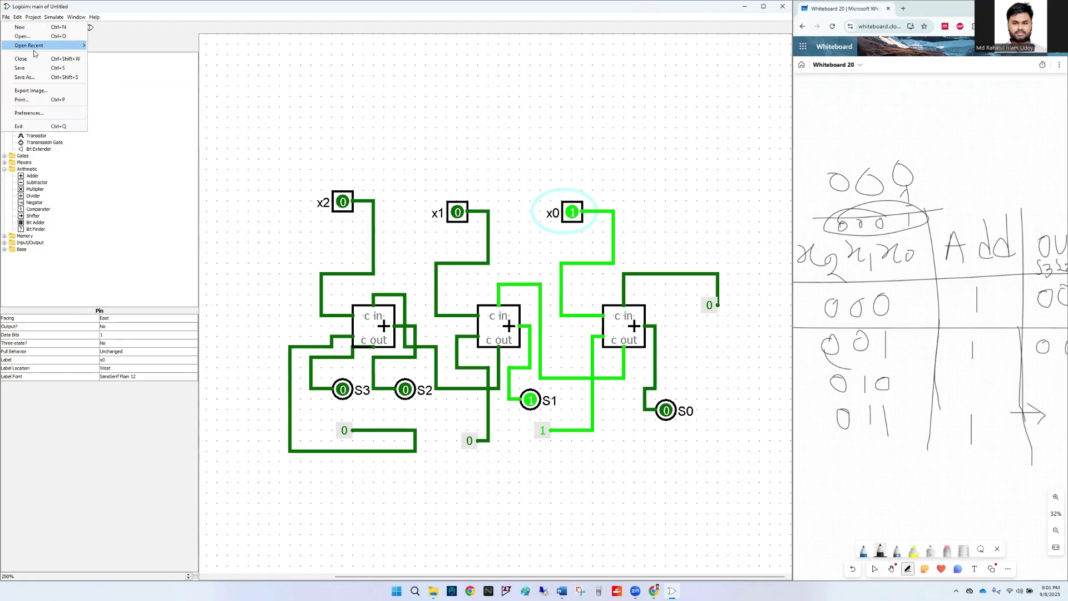
click(31, 79)
text(inc1)
key(Return)
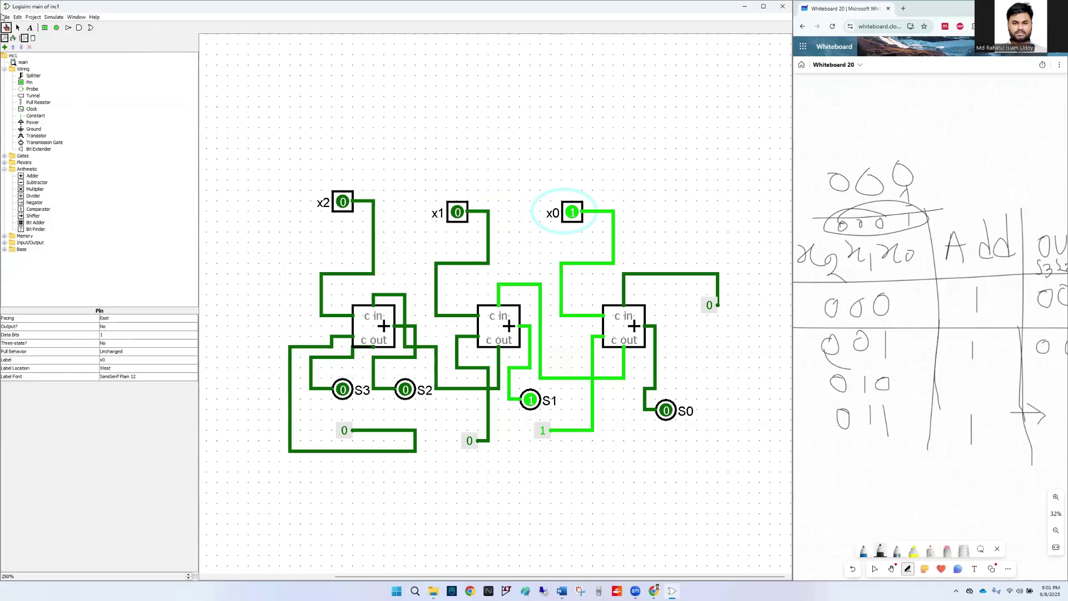
- Create a new Logisim project and maximize its window
click(5, 17)
click(17, 25)
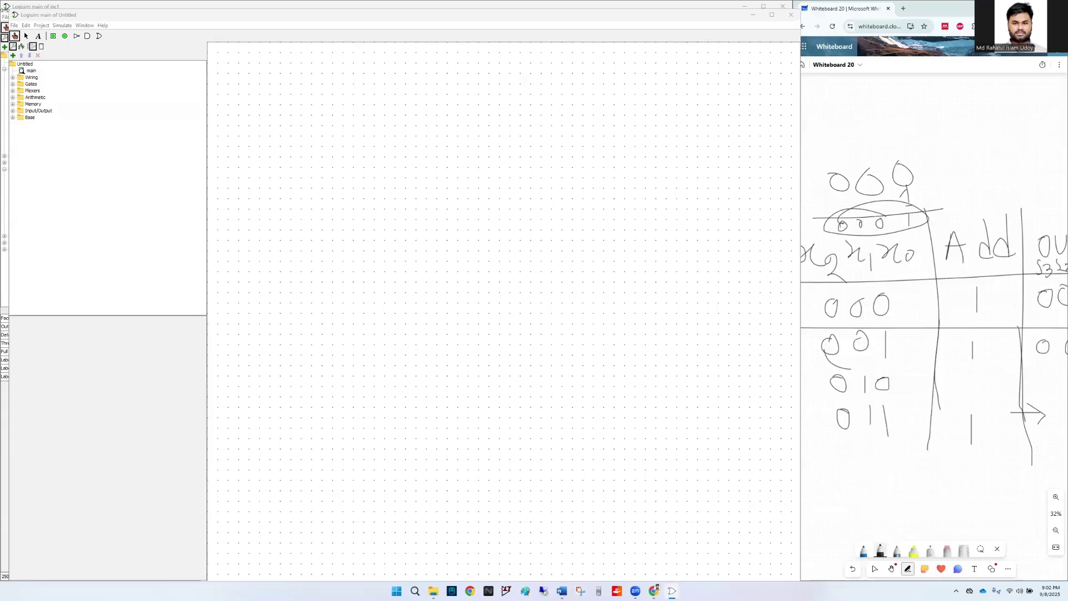
click(91, 15)
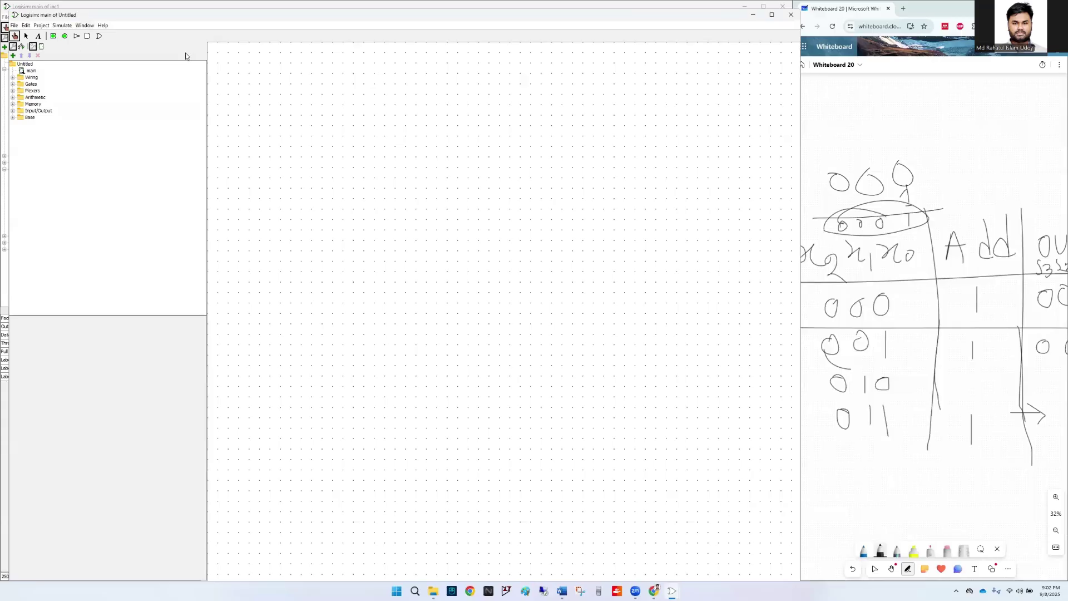
click(773, 18)
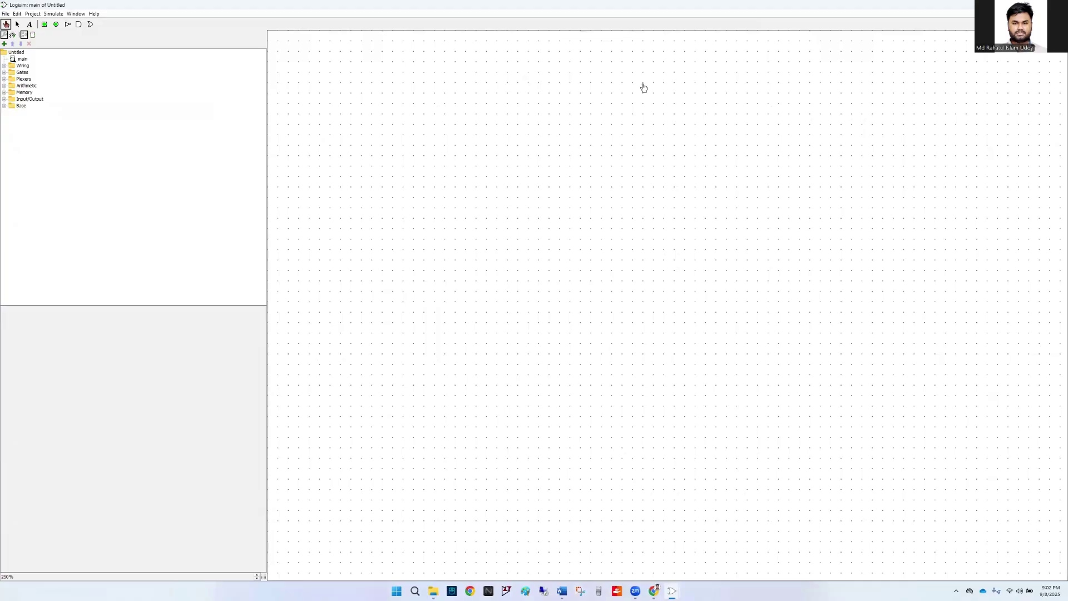
- Add a new circuit named myFA to the project and select it
click(33, 14)
click(45, 24)
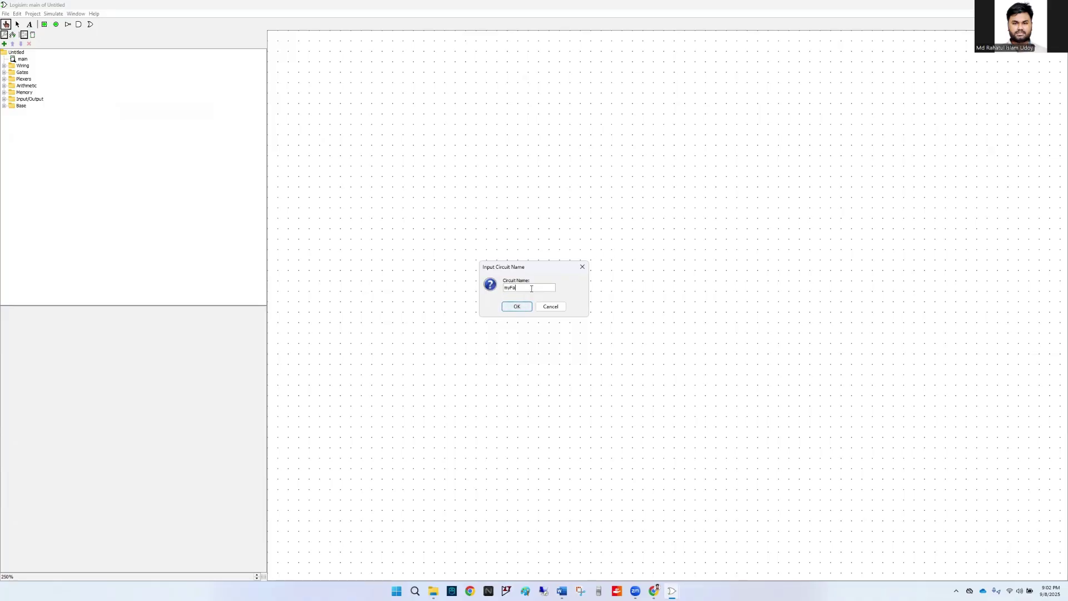
text(A)
click(527, 306)
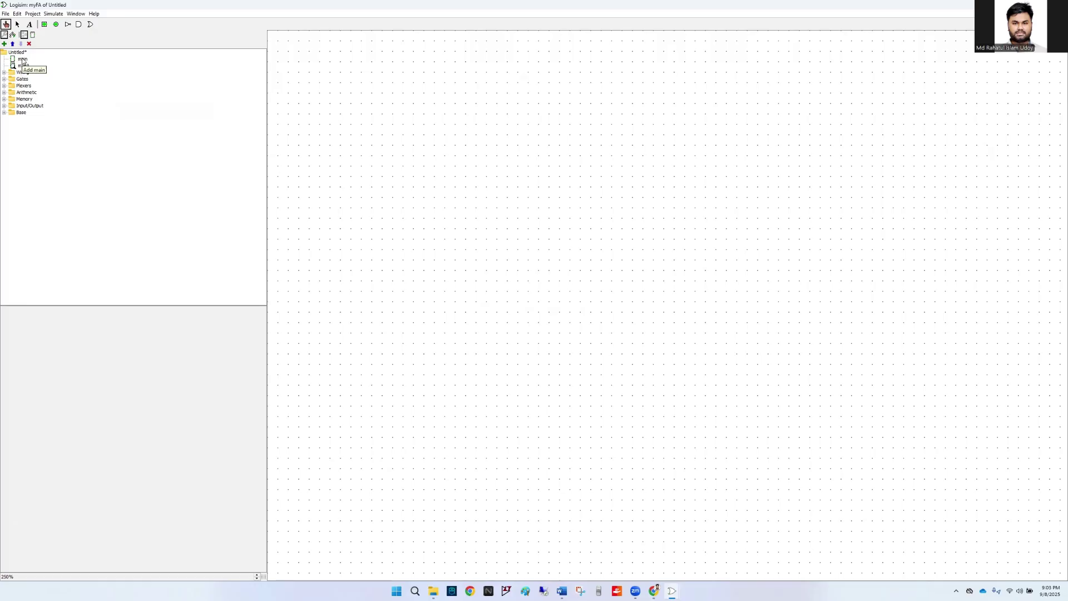
click(23, 66)
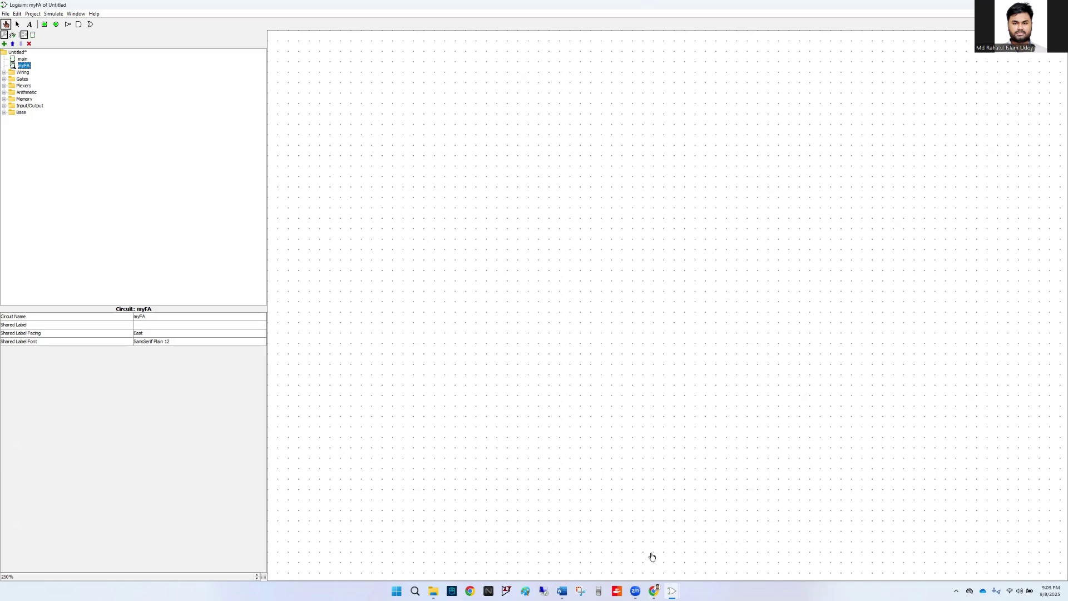
- Switch to the whiteboard and widen its window to about half of the screen
click(654, 591)
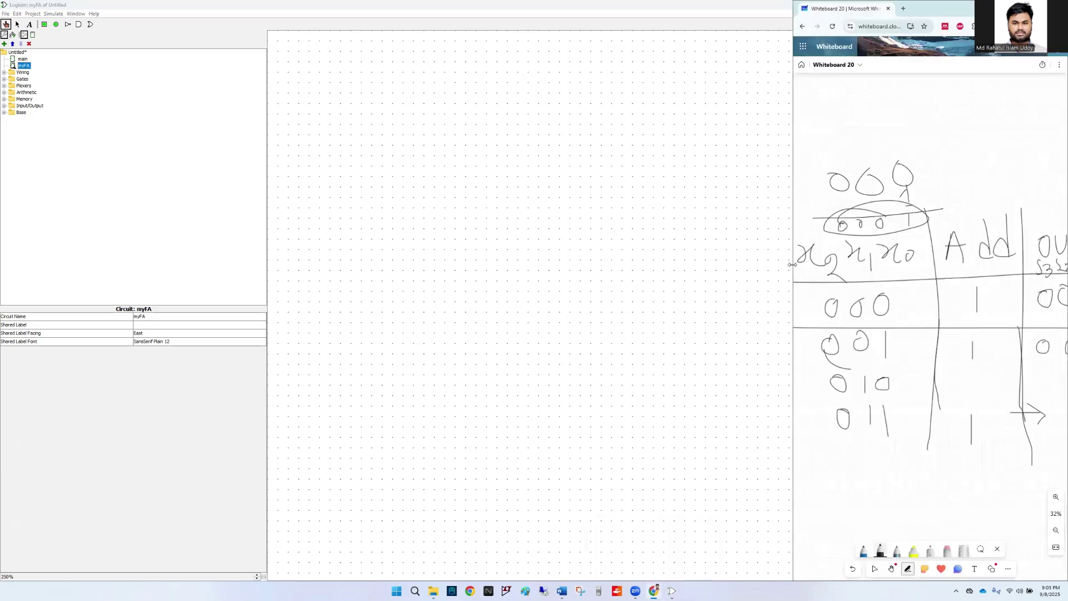
drag(791, 264, 552, 264)
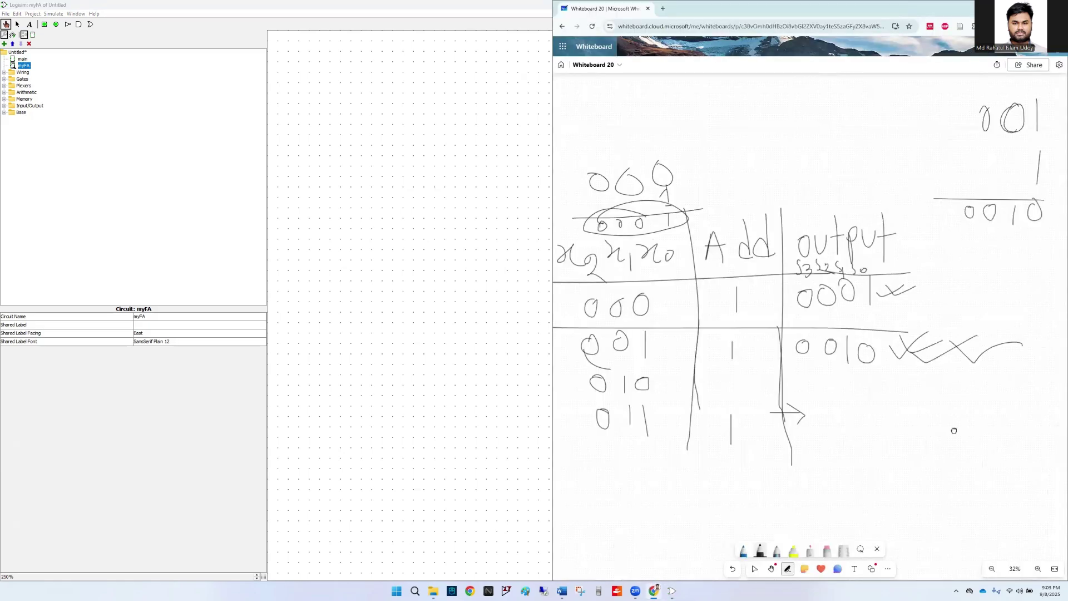
drag(954, 432, 561, 360)
drag(964, 343, 647, 377)
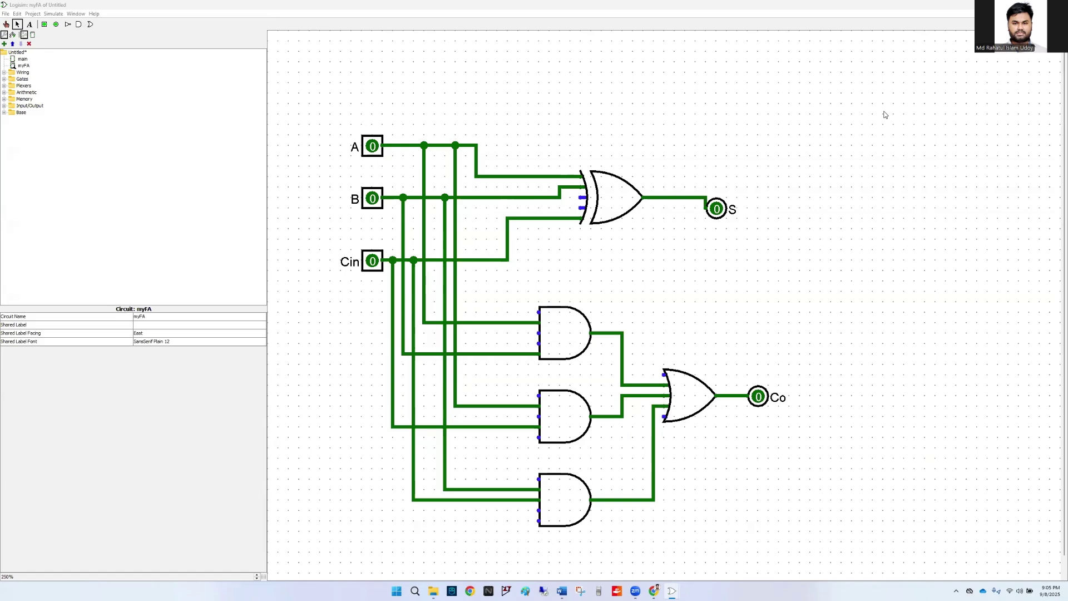
- Select the entire full-adder circuit in myFA to review it, clear the selection, and open the main circuit for editing
drag(900, 89, 322, 549)
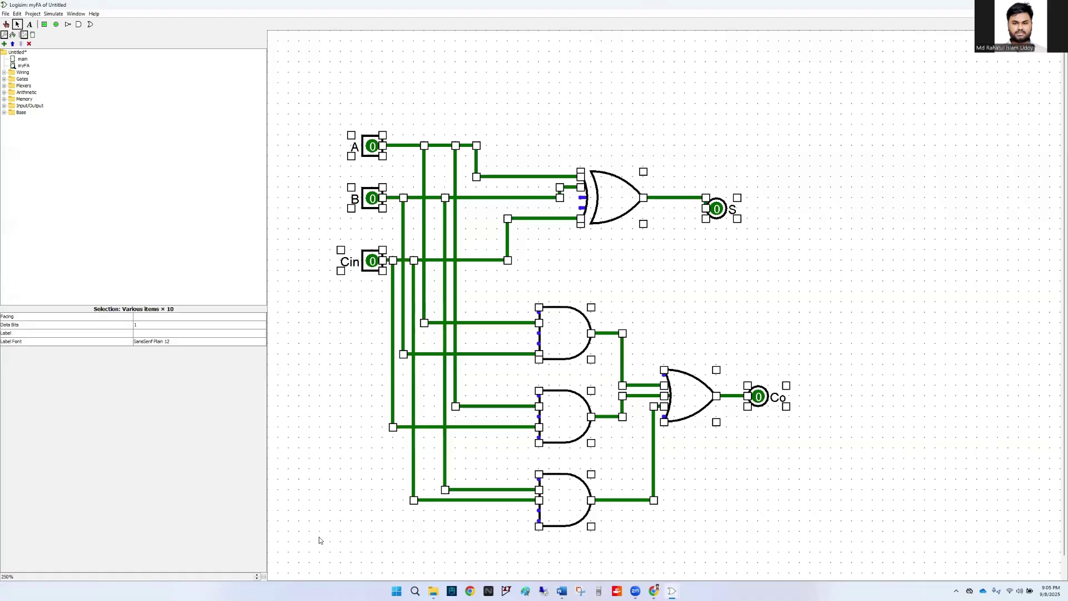
click(839, 292)
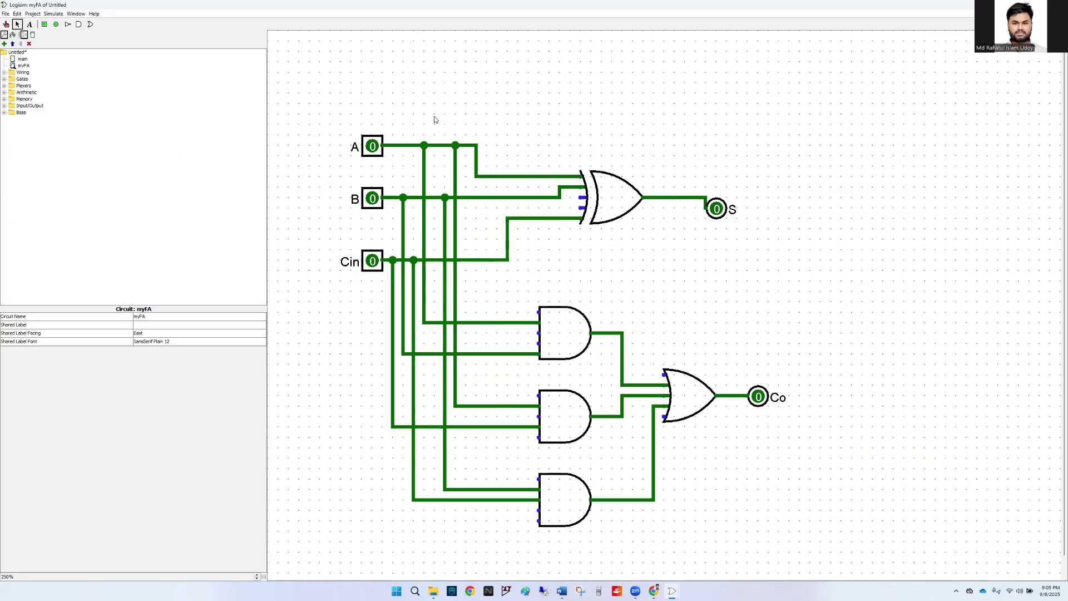
click(24, 66)
click(23, 59)
double_click(23, 59)
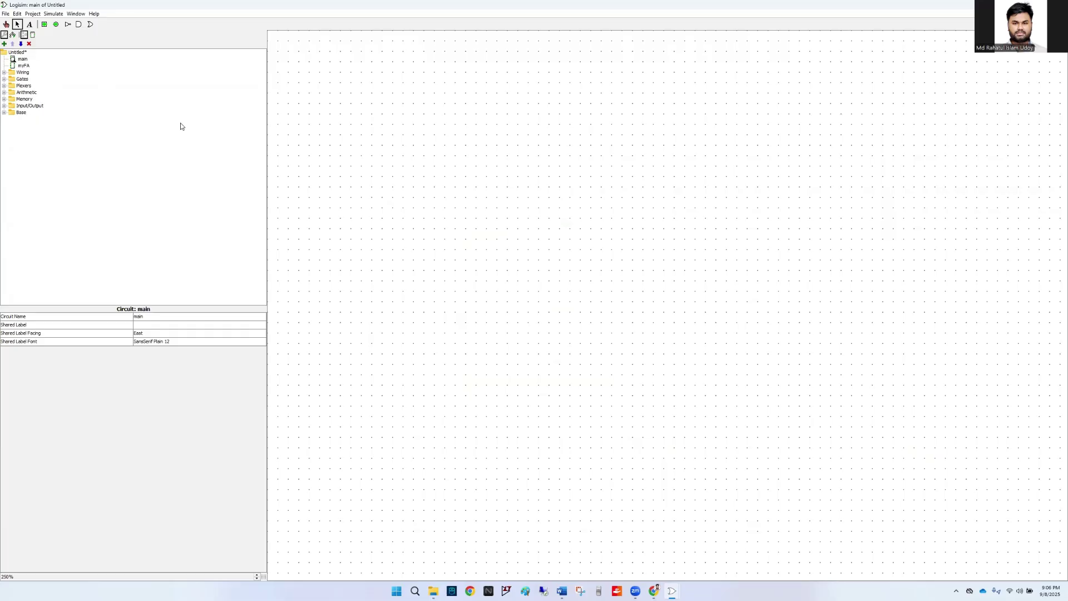
- Place a myFA block on the main circuit's canvas and enlarge the view to 400% to examine its pins
click(23, 66)
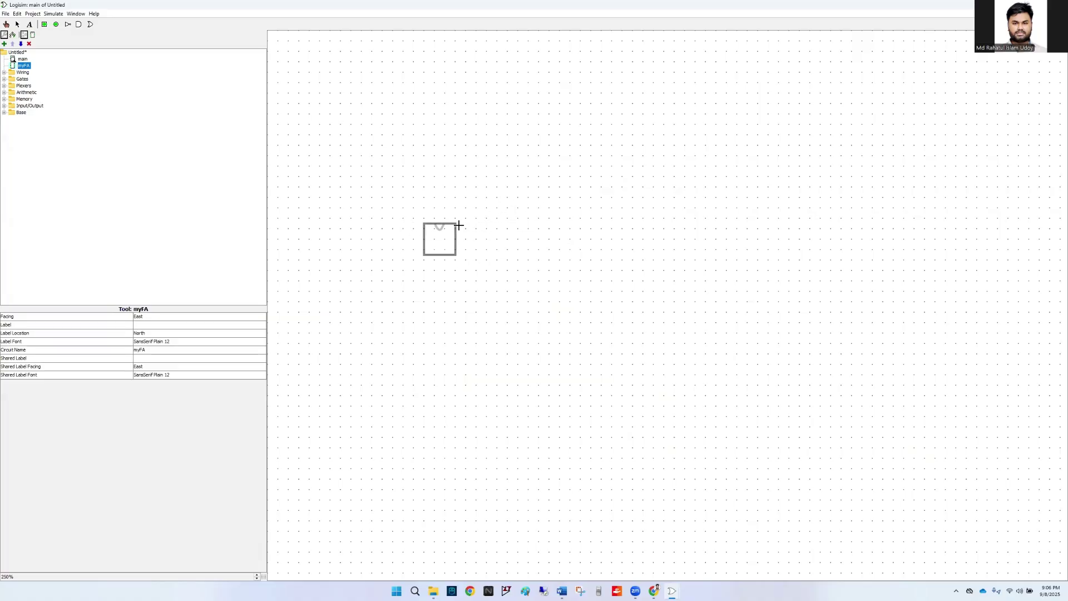
click(459, 225)
click(257, 575)
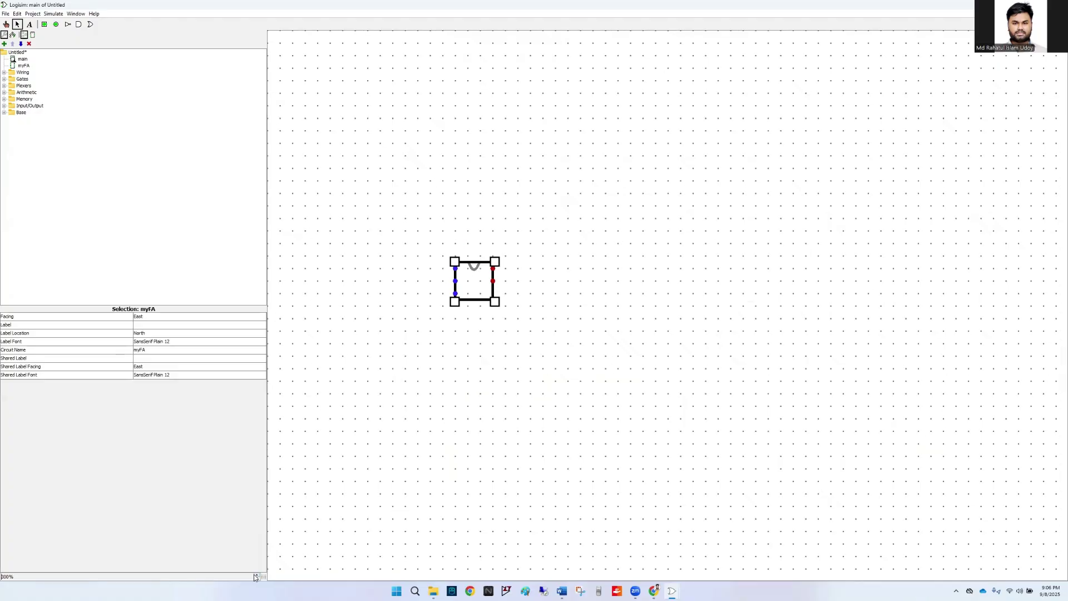
click(257, 574)
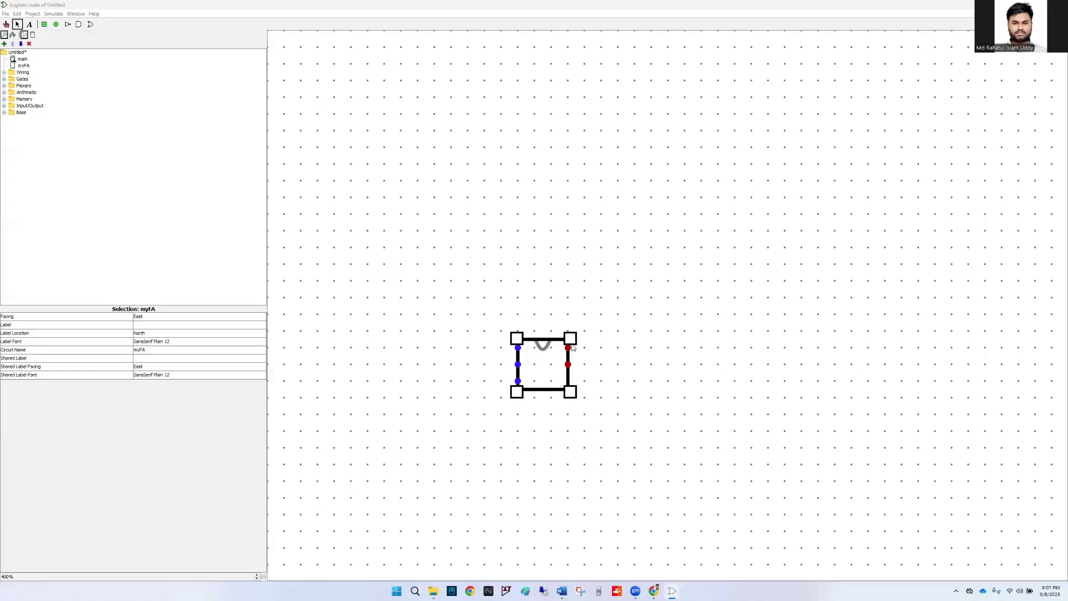
click(517, 349)
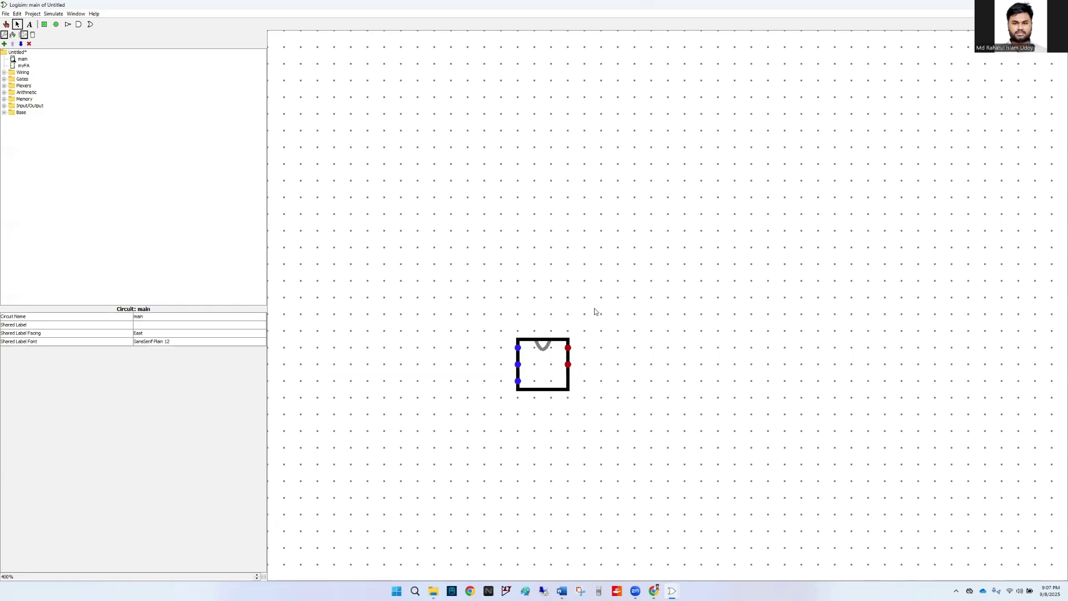
- Place two more myFA blocks in a row beside the existing one on the main circuit's canvas
click(22, 65)
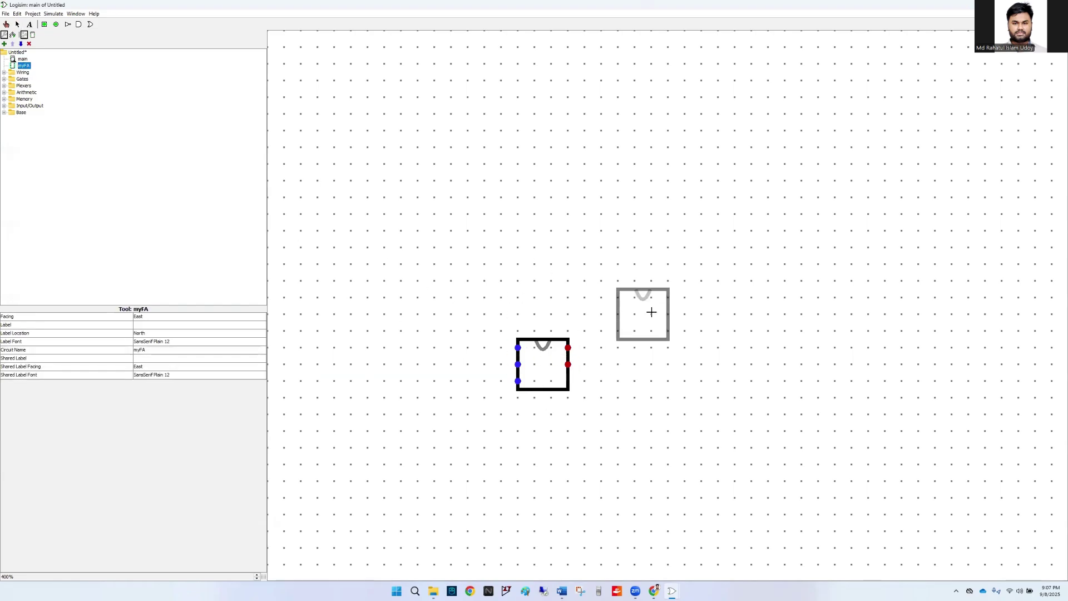
click(735, 362)
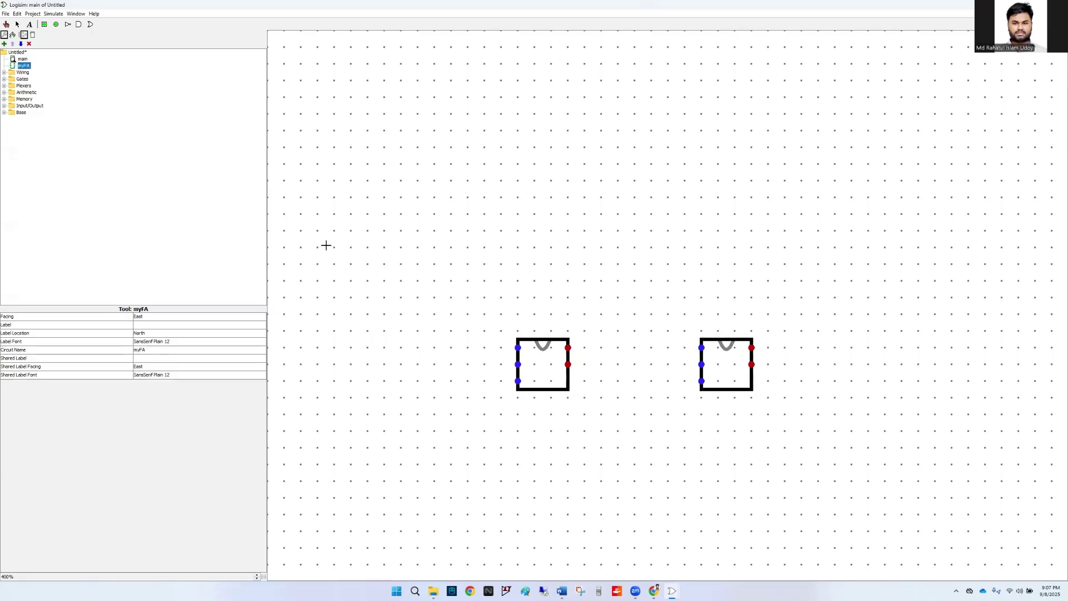
click(902, 363)
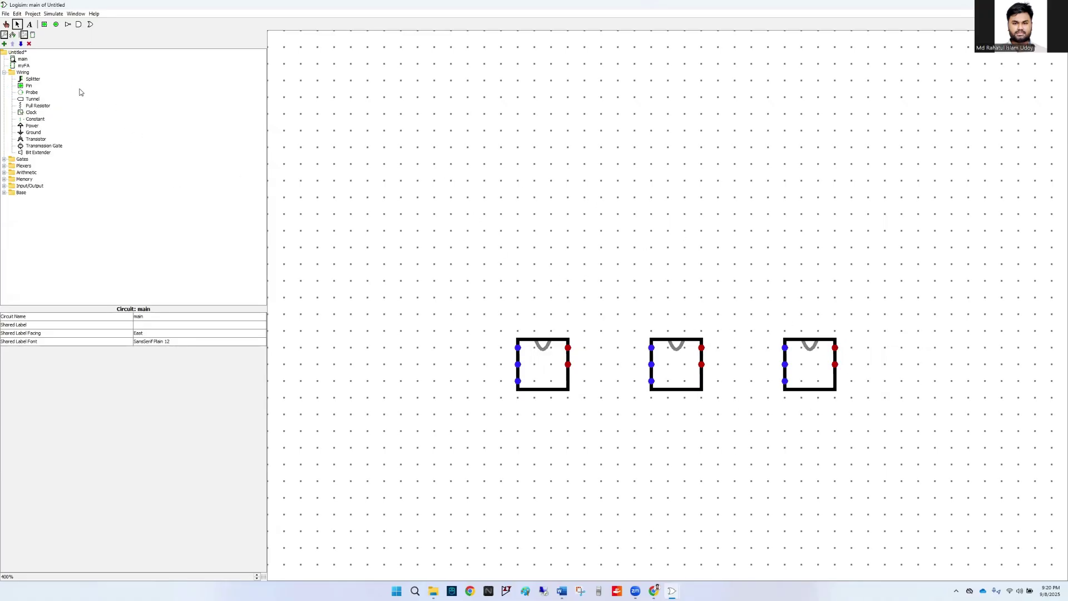
- Add two input pins above the row and wire them to the first inputs of the left and middle myFA blocks
click(44, 25)
click(502, 216)
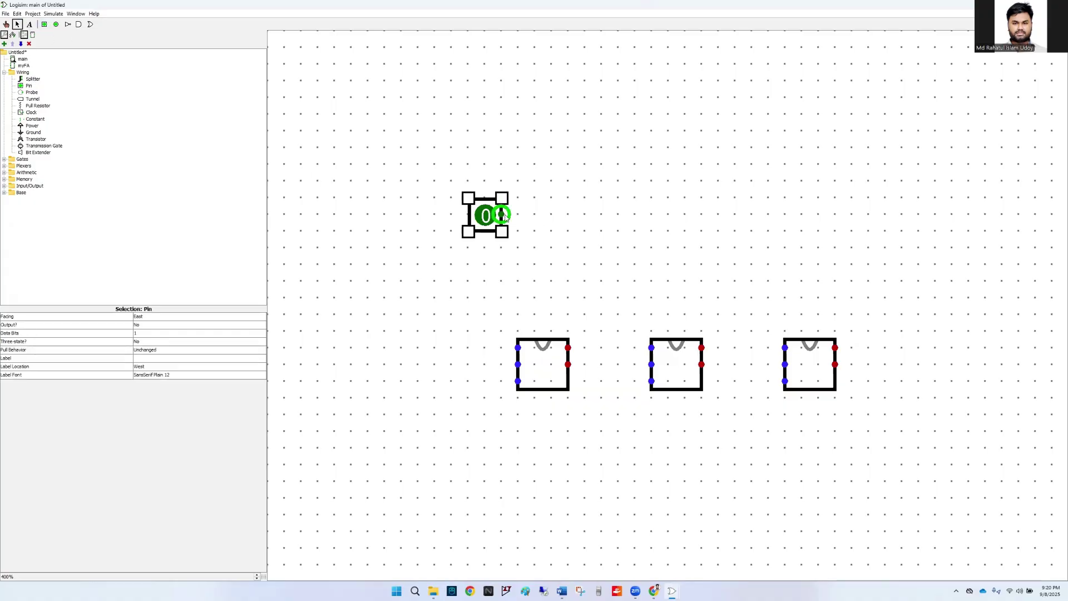
drag(504, 217, 518, 348)
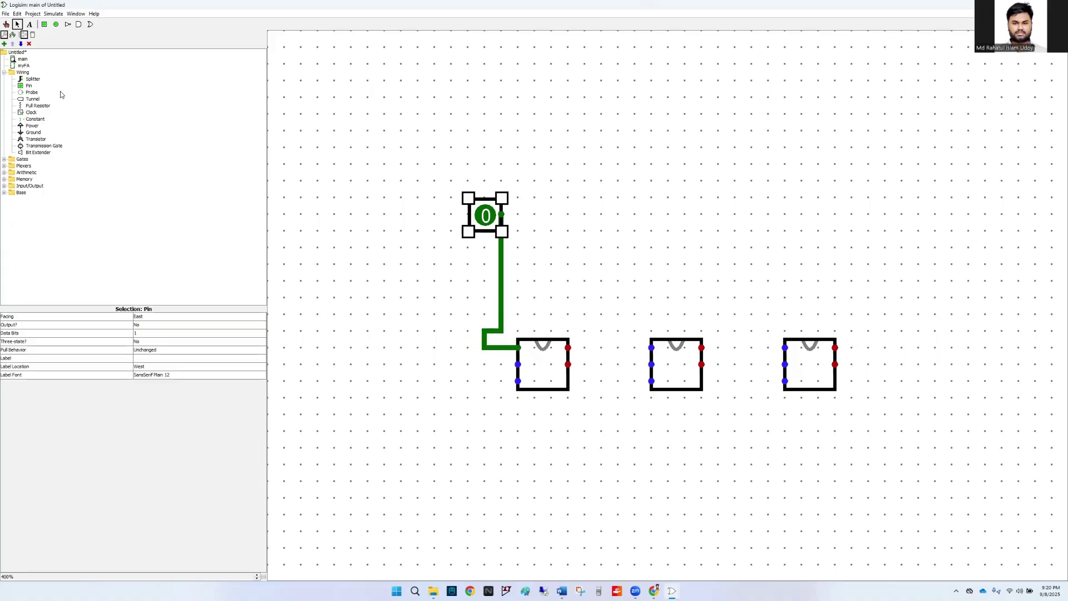
click(45, 25)
click(610, 212)
drag(620, 214, 654, 349)
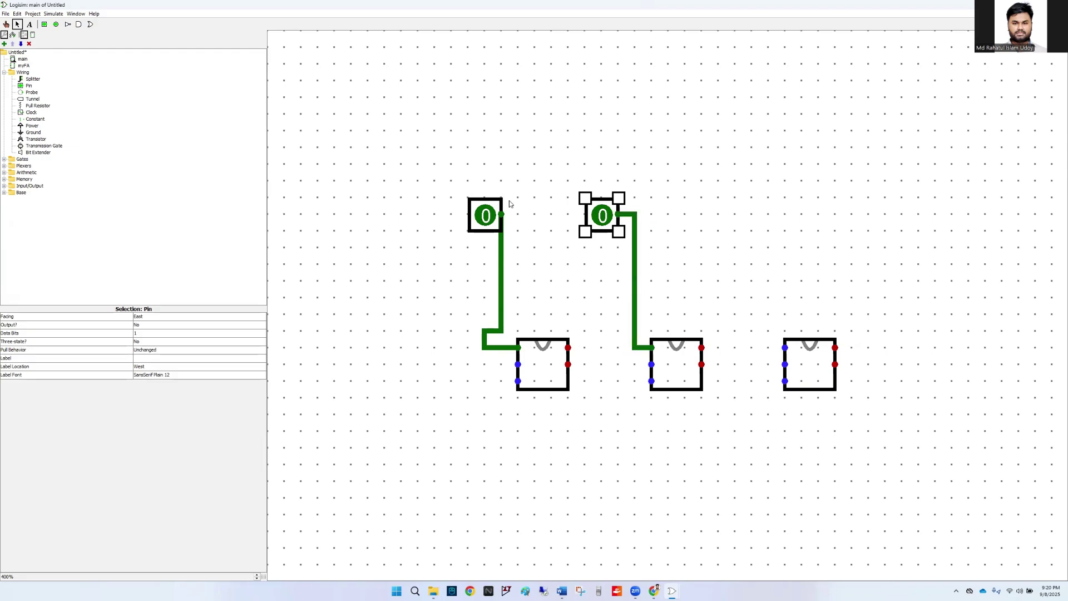
- Label the input pin of the left myFA block x2 and that of the middle block x1
click(480, 216)
click(175, 359)
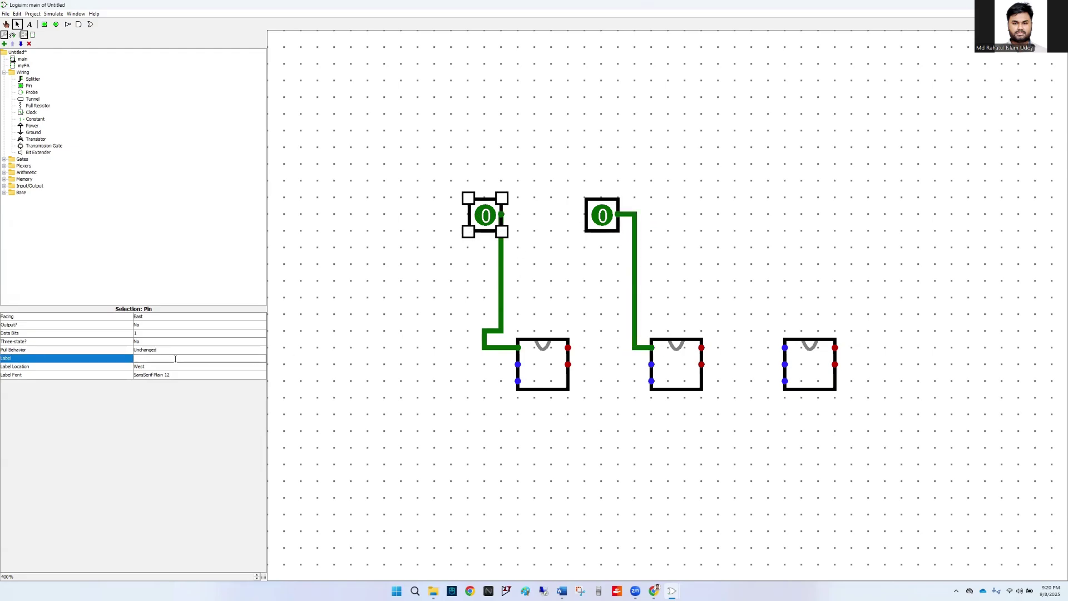
text(x2)
key(Return)
click(374, 355)
click(602, 216)
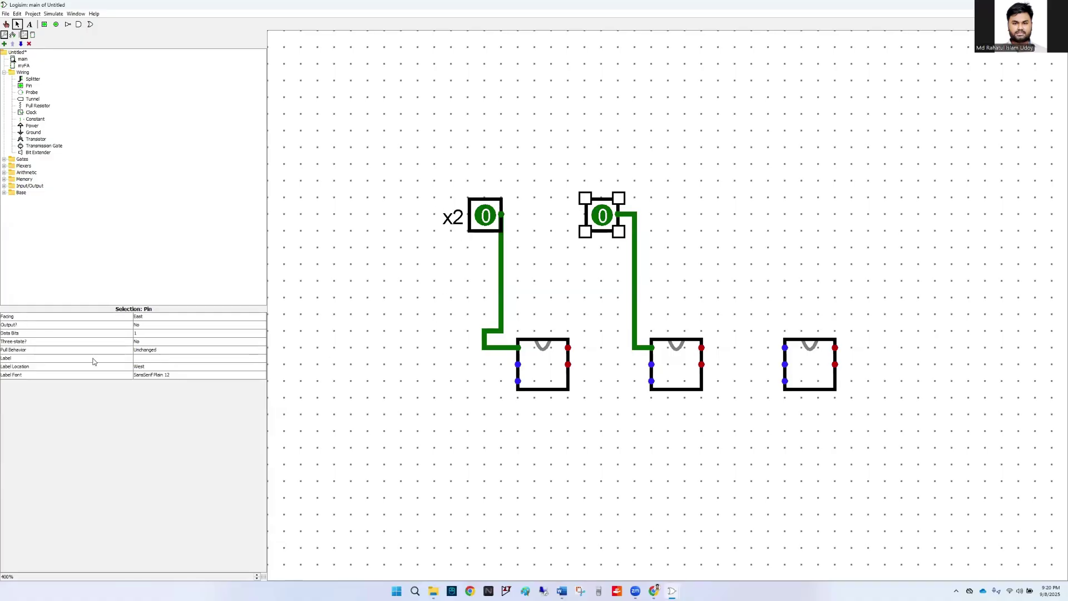
click(152, 358)
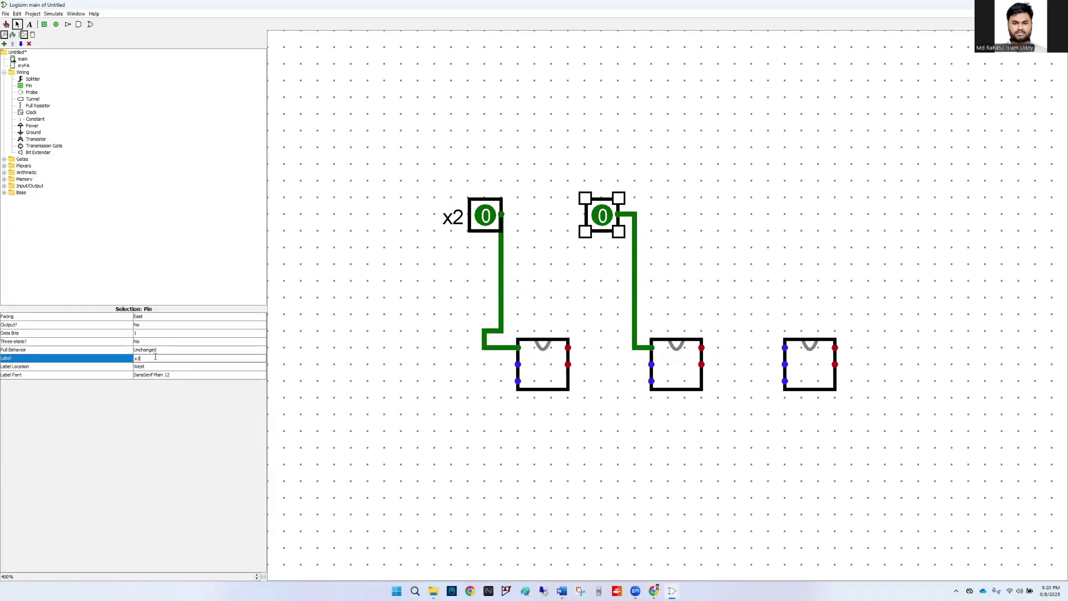
click(294, 357)
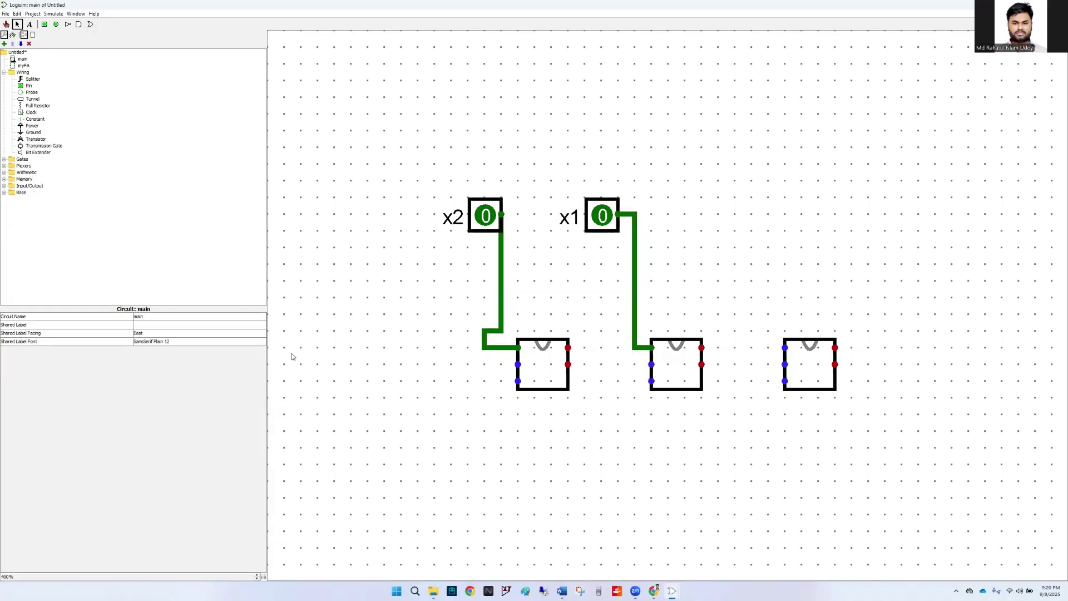
- Add a third input pin, wire it to the right myFA block's first input, and label it x0
click(44, 24)
click(751, 215)
drag(751, 215, 785, 348)
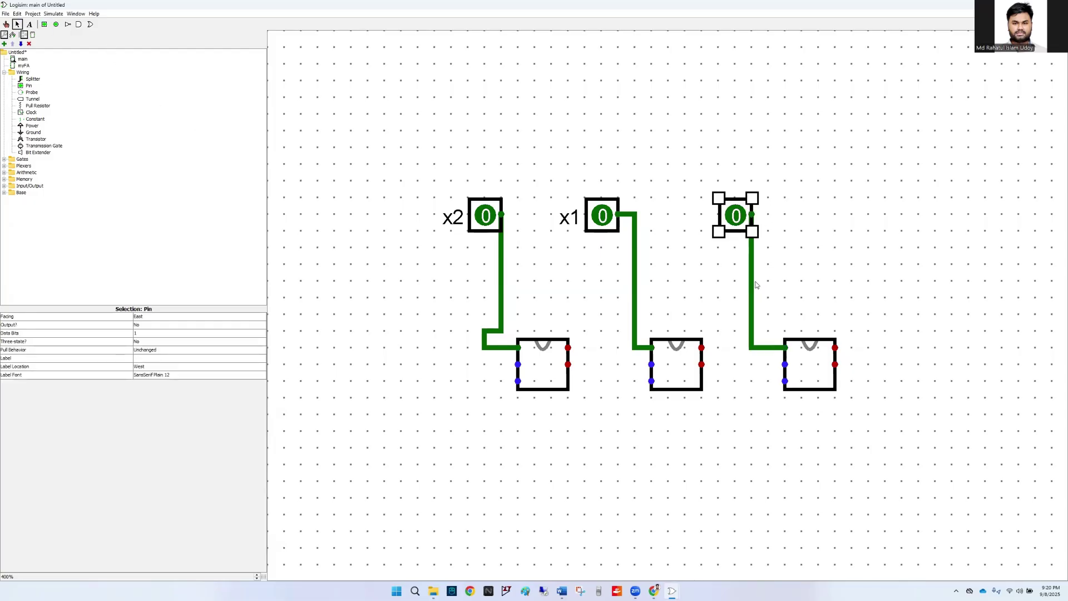
click(149, 359)
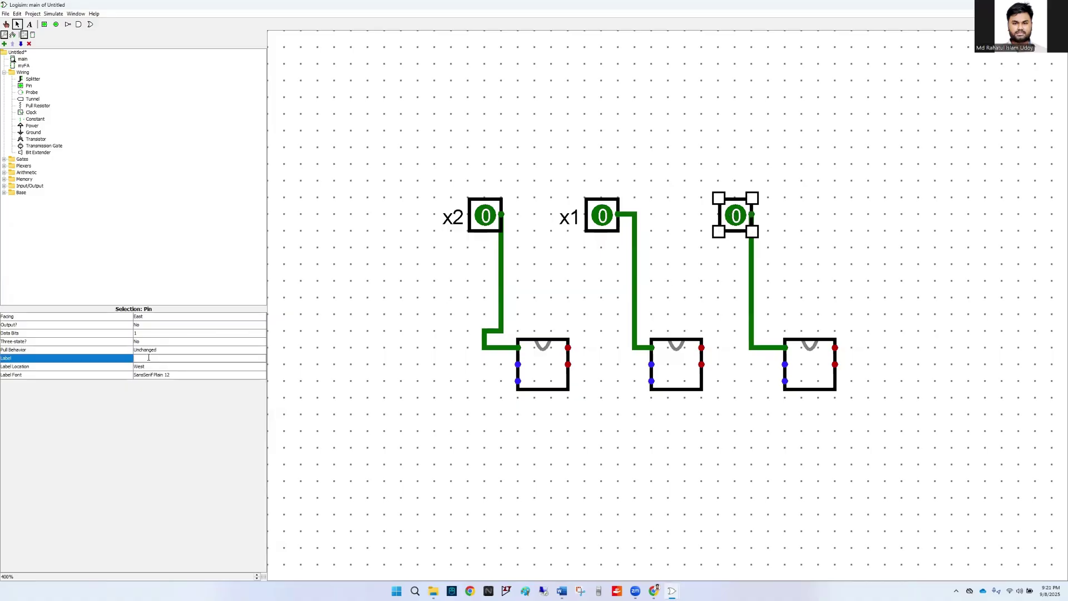
key(Return)
click(629, 287)
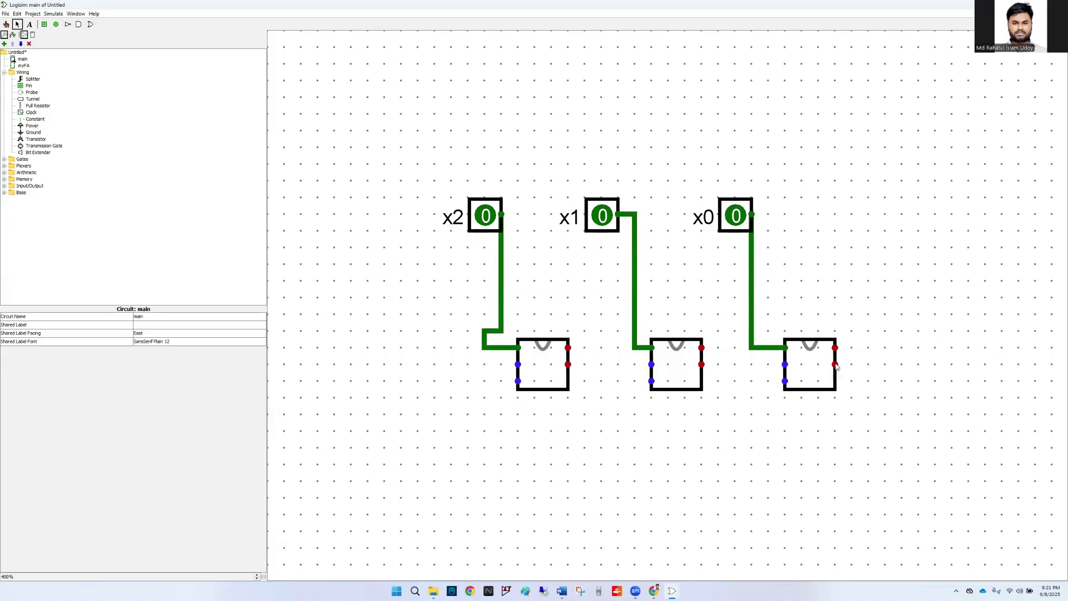
- Chain the carries by wiring the second output of the right and middle myFA blocks to the third input of the block to their left
drag(835, 365, 767, 449)
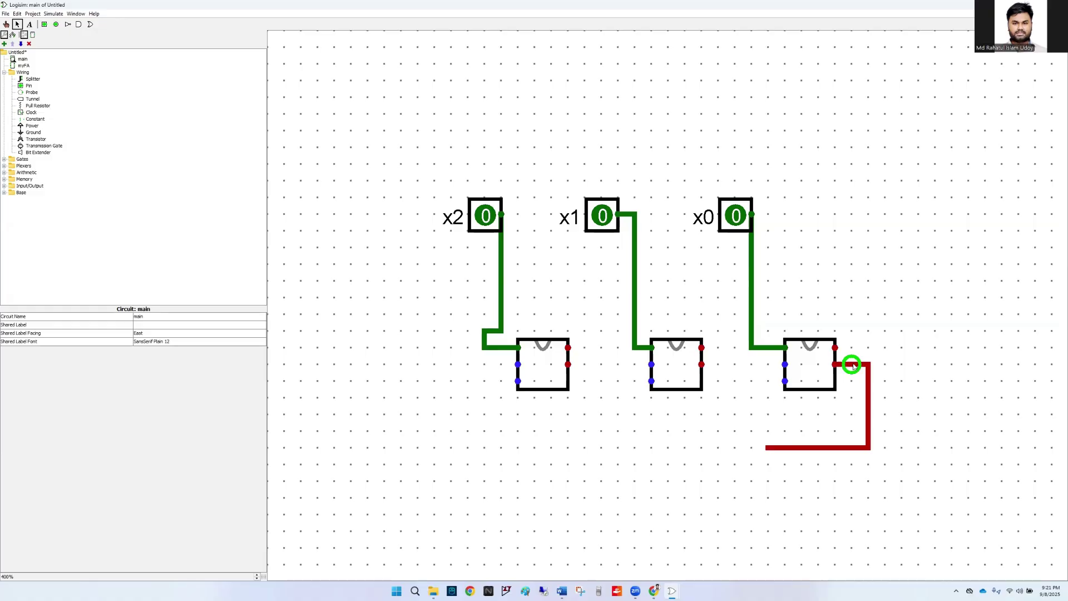
drag(771, 448, 651, 382)
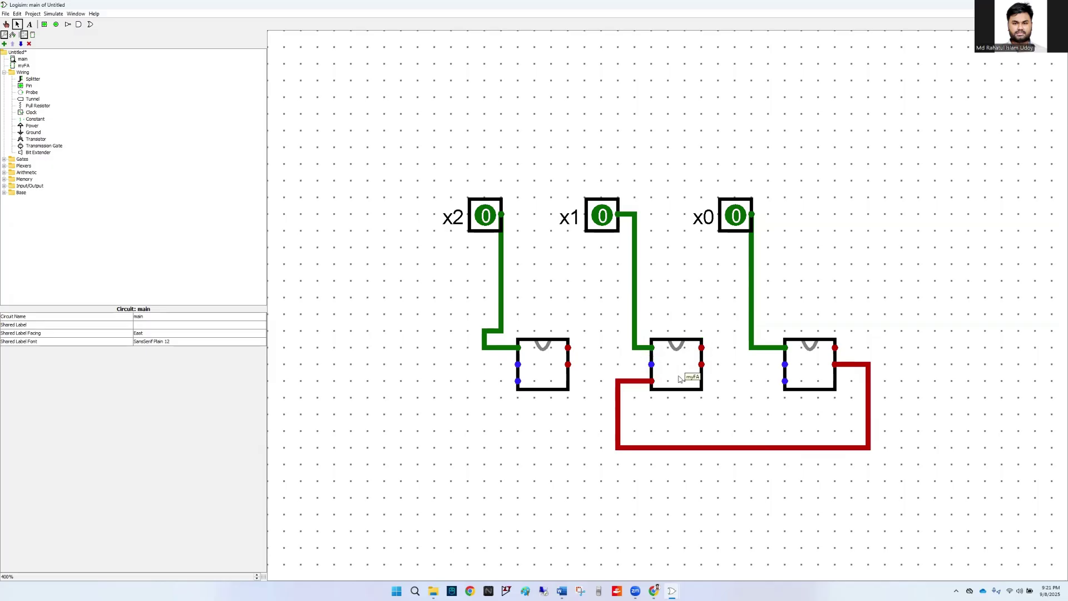
mouse_move(702, 365)
mouse_down()
mouse_move(734, 365)
mouse_move(734, 455)
mouse_move(631, 484)
mouse_move(496, 475)
mouse_move(476, 445)
mouse_move(474, 472)
mouse_move(468, 382)
mouse_move(517, 382)
mouse_up()
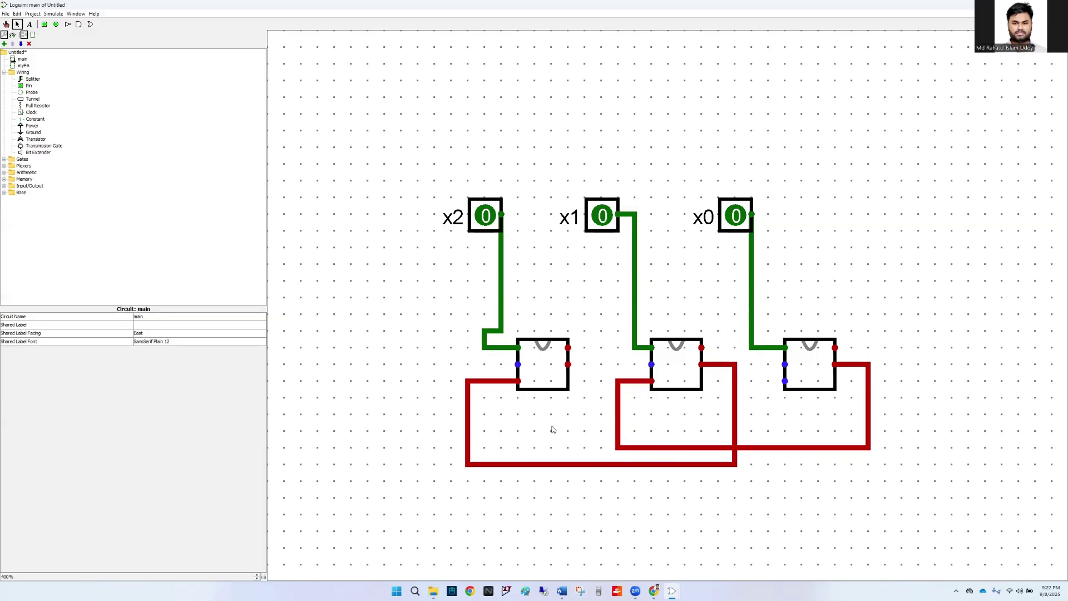
- Add a constant below the left myFA block, wire it to that block's second input, and set its value to 0
click(35, 119)
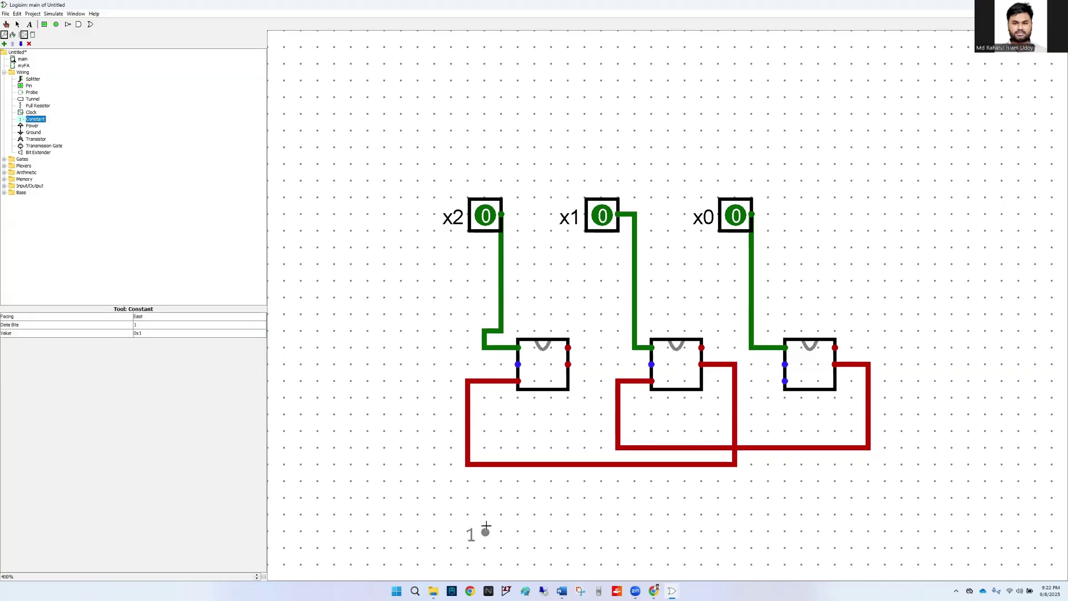
click(485, 532)
drag(493, 540, 519, 366)
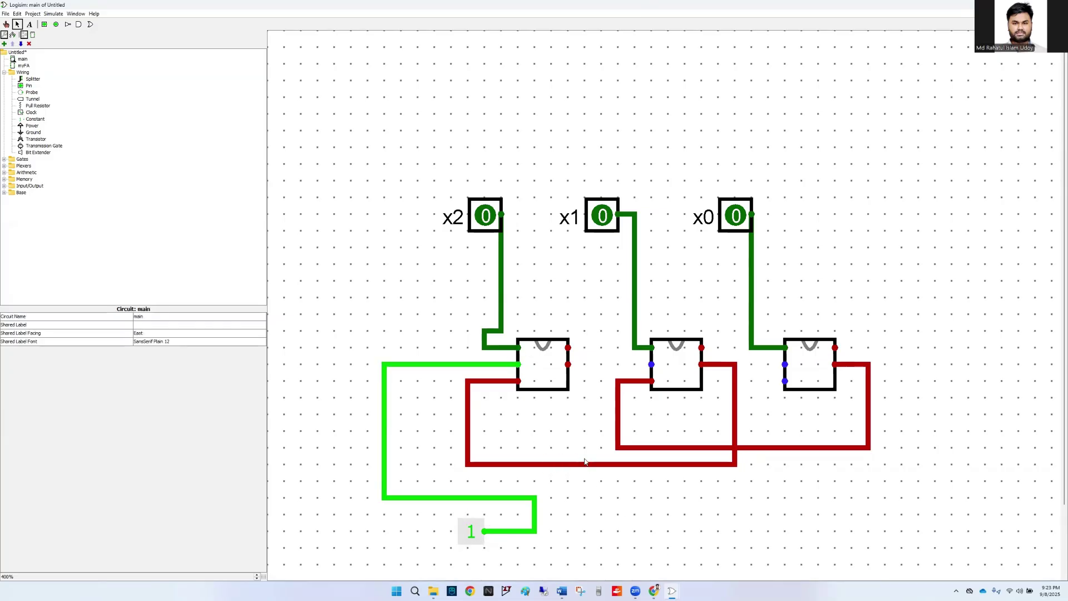
click(471, 531)
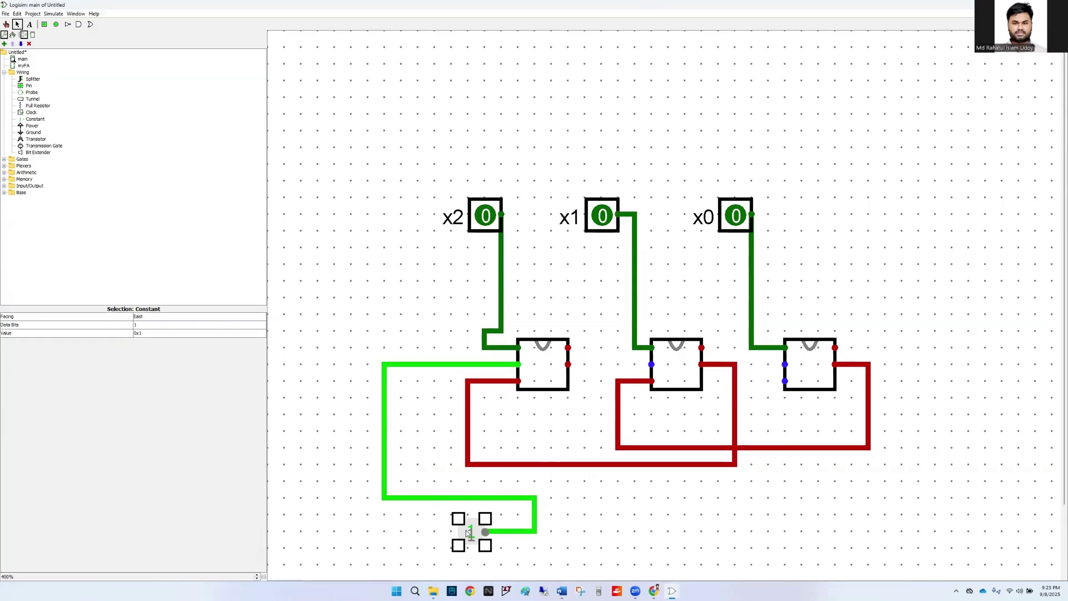
click(134, 333)
click(153, 332)
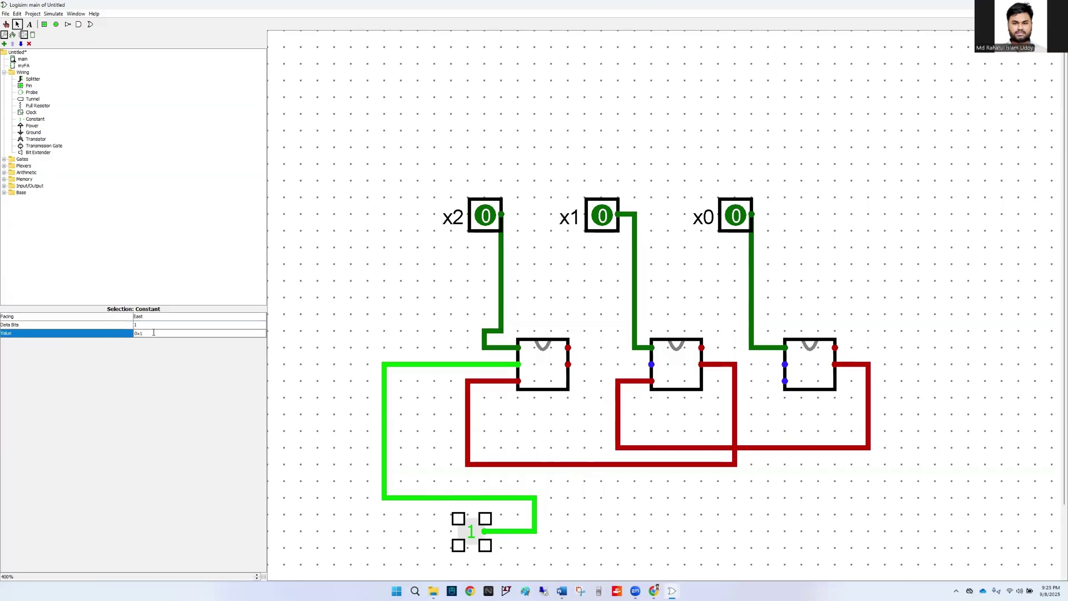
key(Return)
click(353, 241)
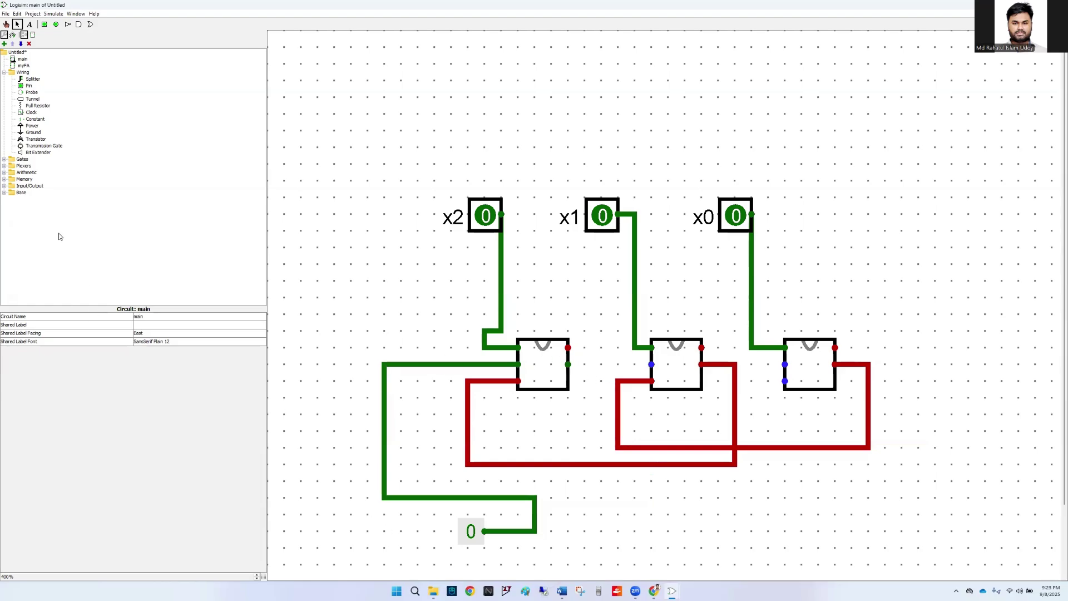
- Add a constant for the middle myFA block, wire it to the block's second input, and set its value to 0x0
click(29, 118)
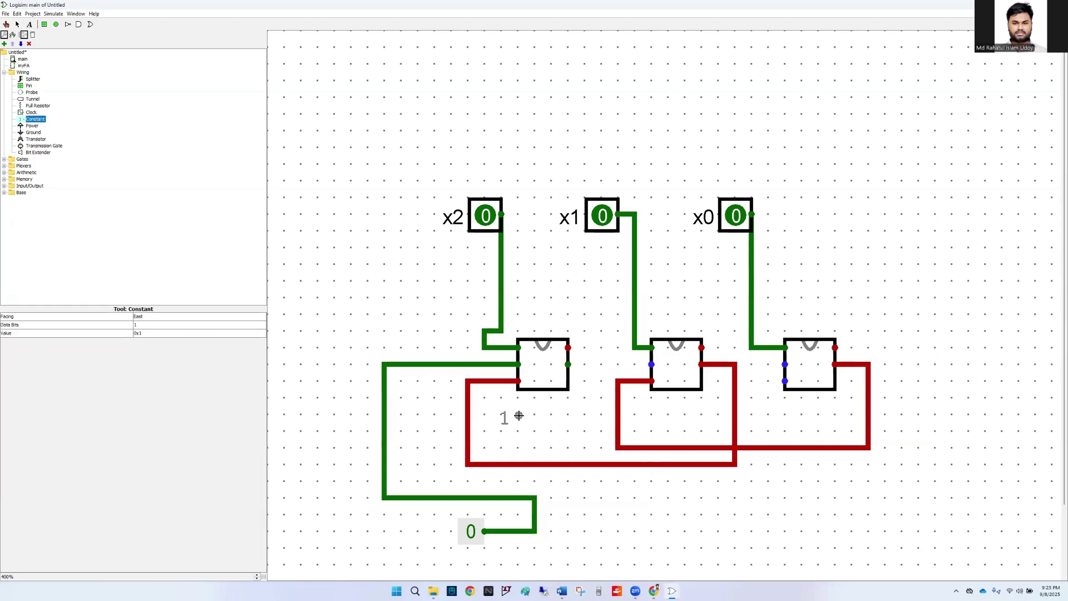
click(584, 515)
drag(585, 515, 601, 414)
drag(601, 415, 653, 365)
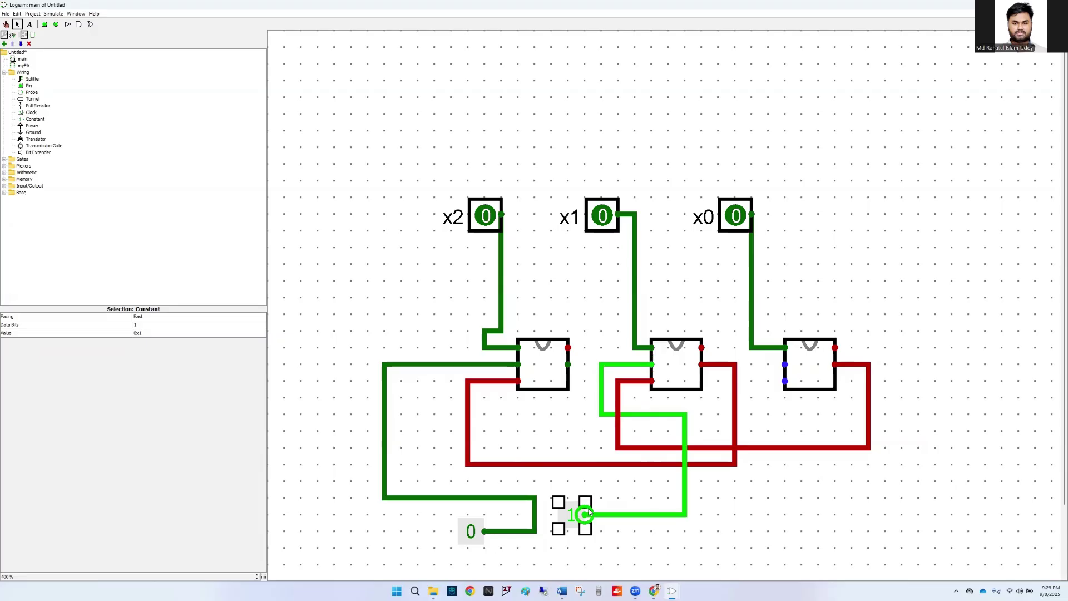
click(152, 326)
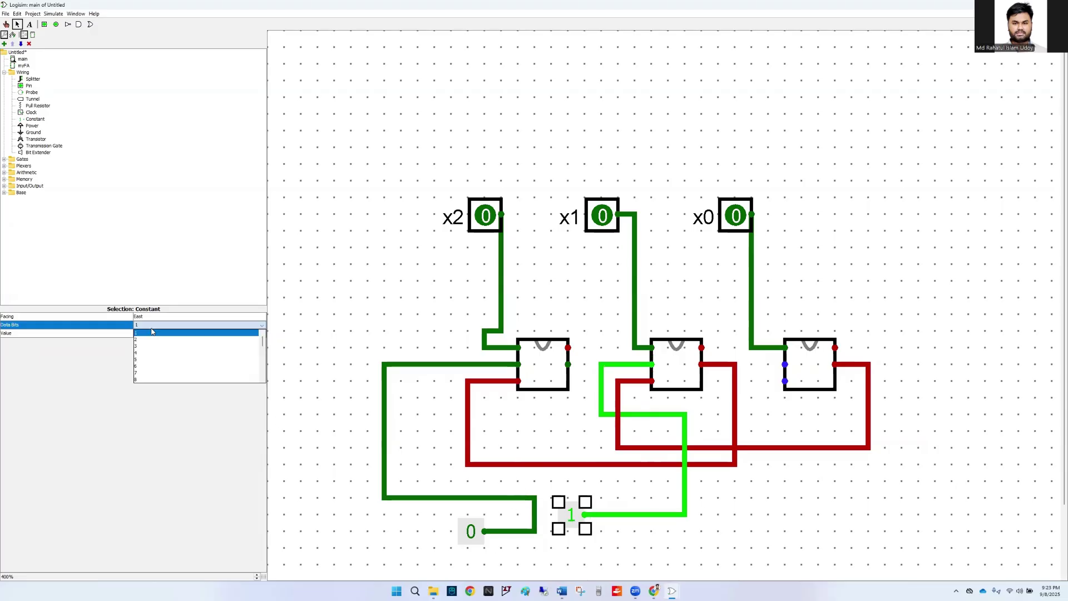
click(85, 383)
click(150, 334)
text(0x0)
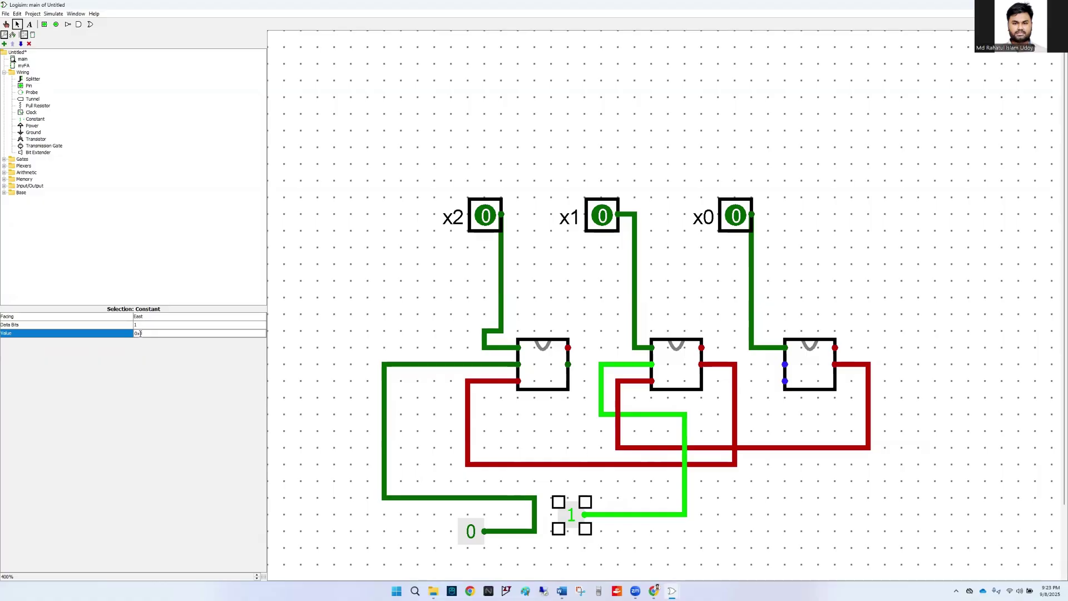
click(754, 520)
- Add a constant with value 1 below the right myFA block and wire it to that block's second input
click(31, 119)
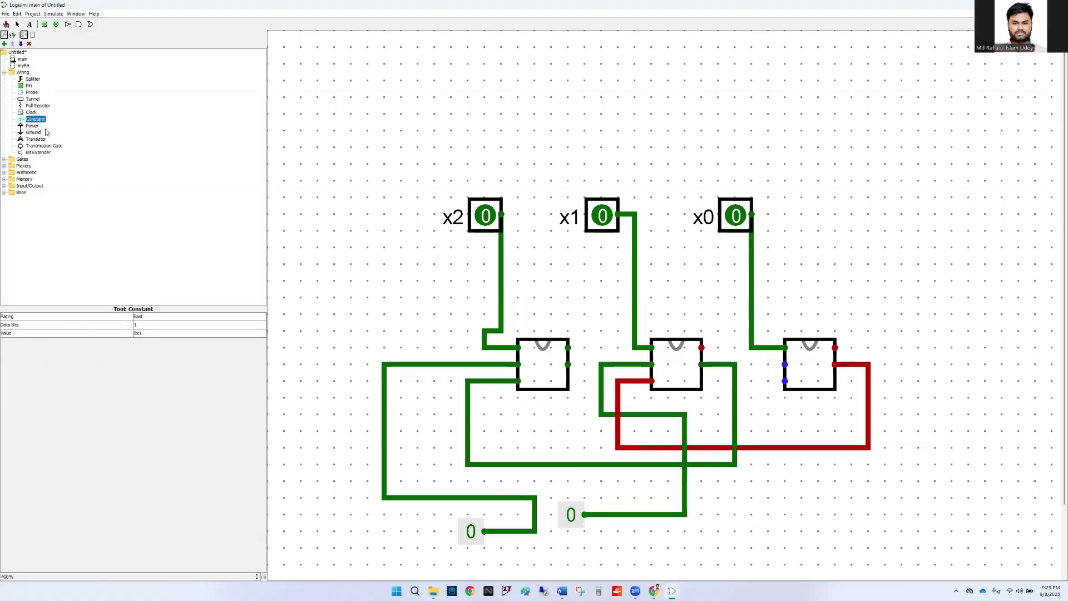
click(769, 499)
drag(769, 498, 785, 364)
click(779, 473)
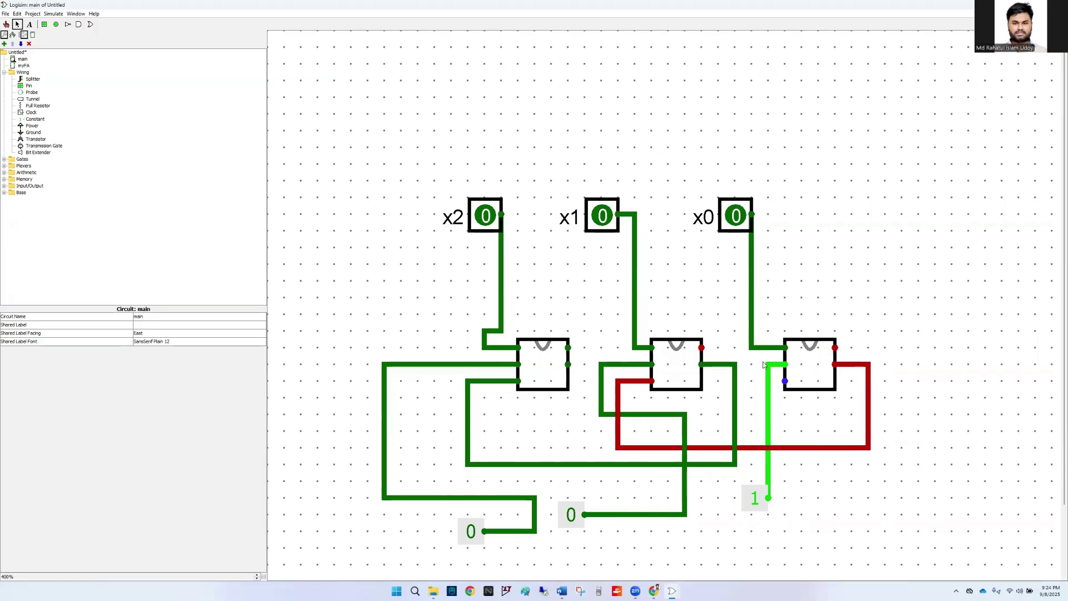
- Add a constant with value 0x0 beside the right myFA block and wire it to the block's third input, clear of the constant 1 wire
click(34, 120)
click(955, 314)
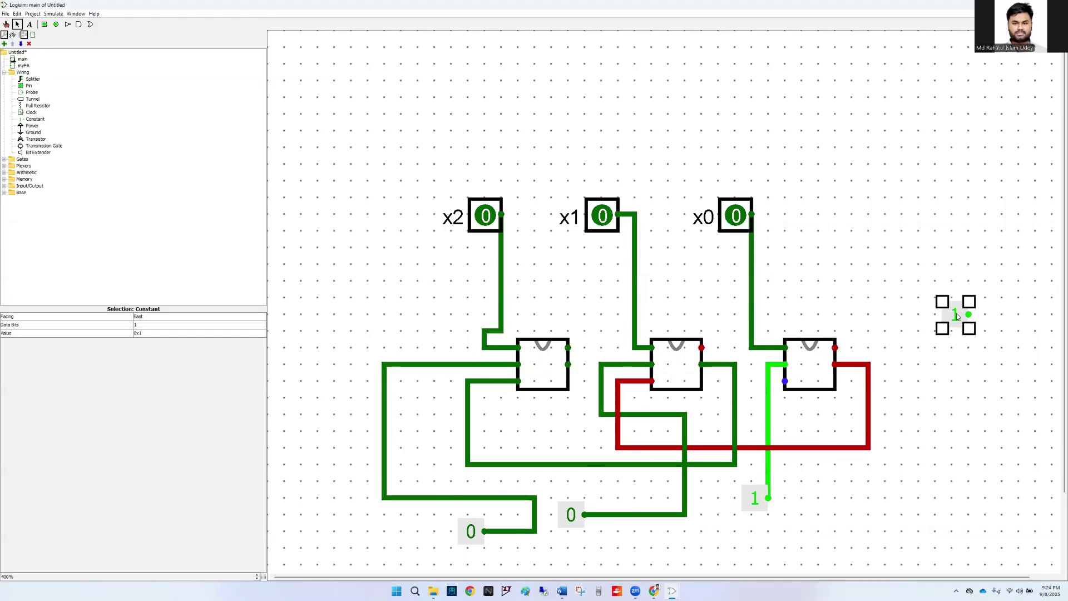
click(173, 335)
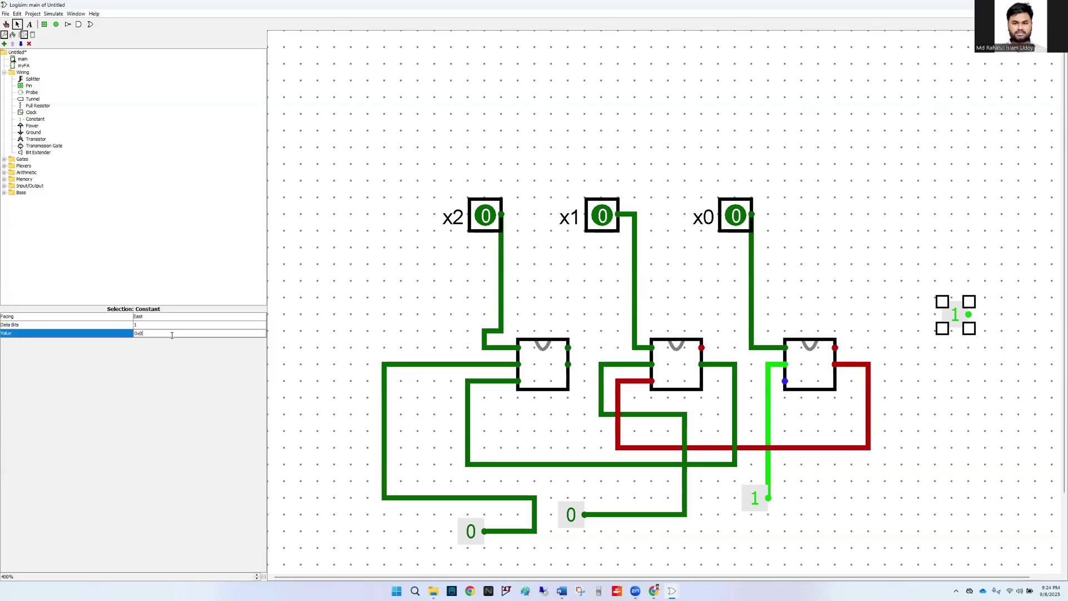
text(0)
key(Return)
drag(971, 316, 782, 384)
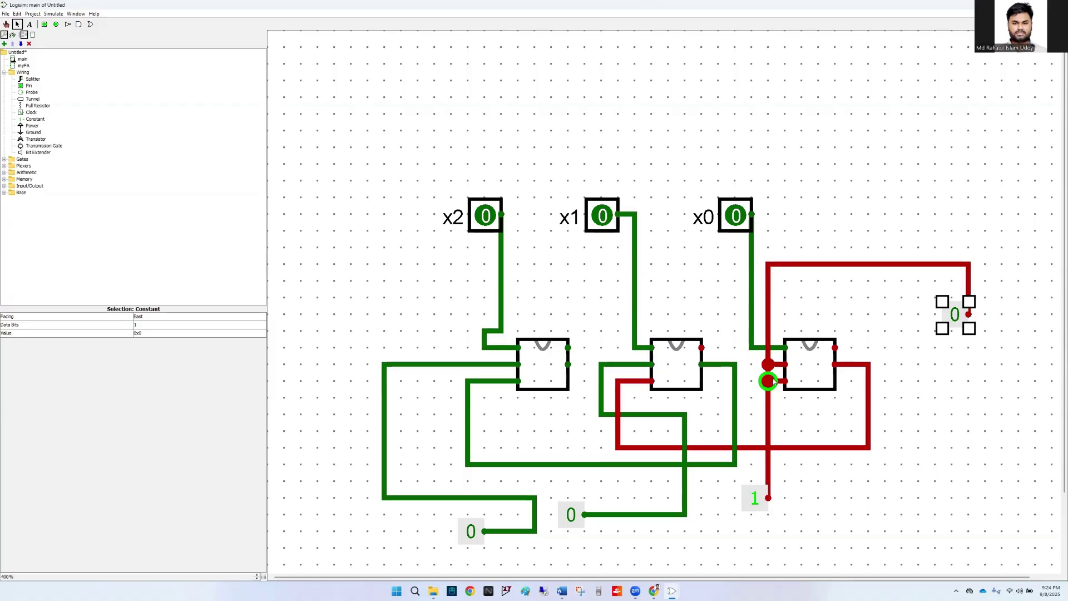
key(ctrl+z)
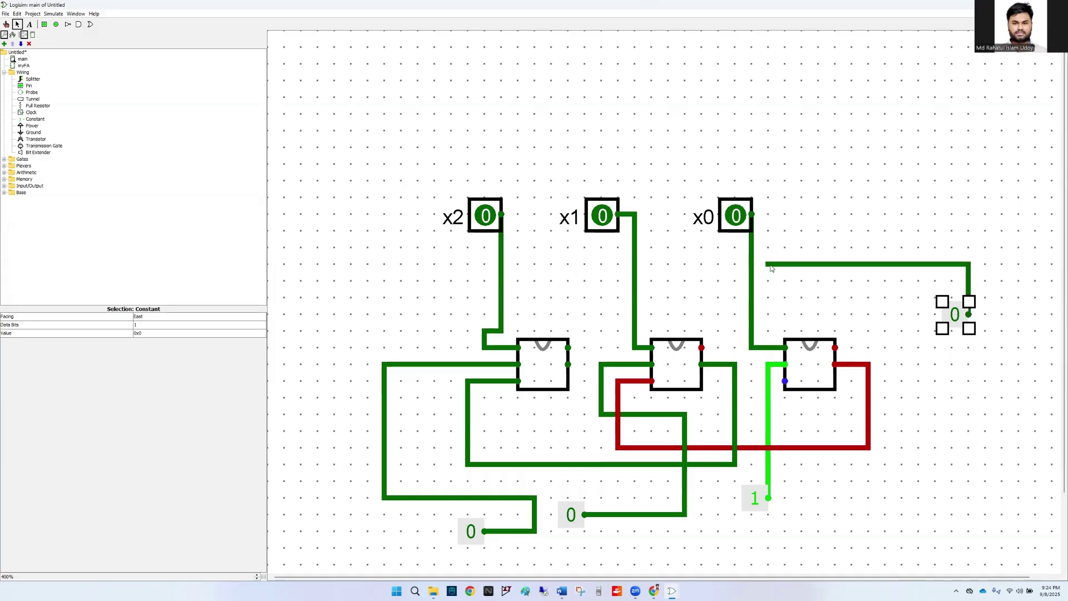
mouse_move(768, 264)
mouse_down()
mouse_move(768, 300)
mouse_move(918, 316)
mouse_move(907, 430)
mouse_move(783, 430)
mouse_move(785, 381)
mouse_up()
drag(918, 431, 872, 432)
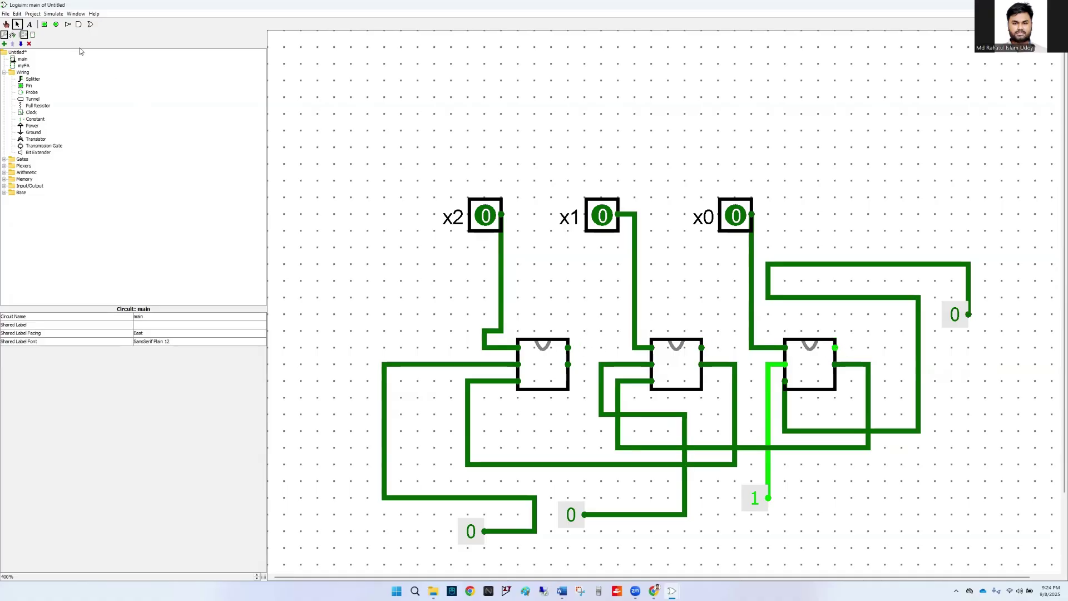
- Add two output pins and wire them to the first outputs of the right and middle myFA blocks
click(56, 24)
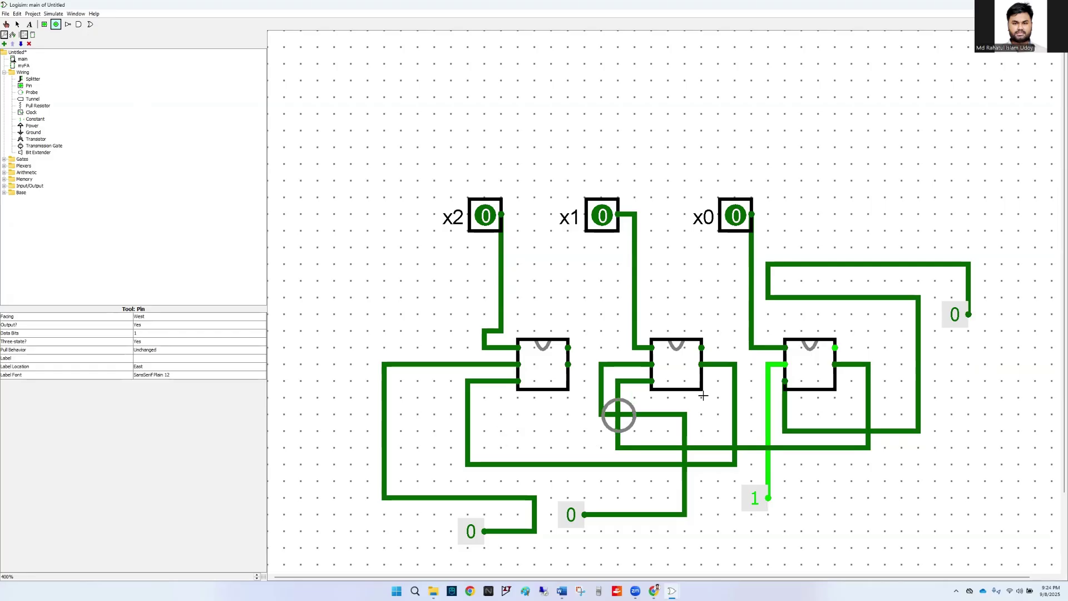
click(868, 331)
drag(838, 353, 869, 332)
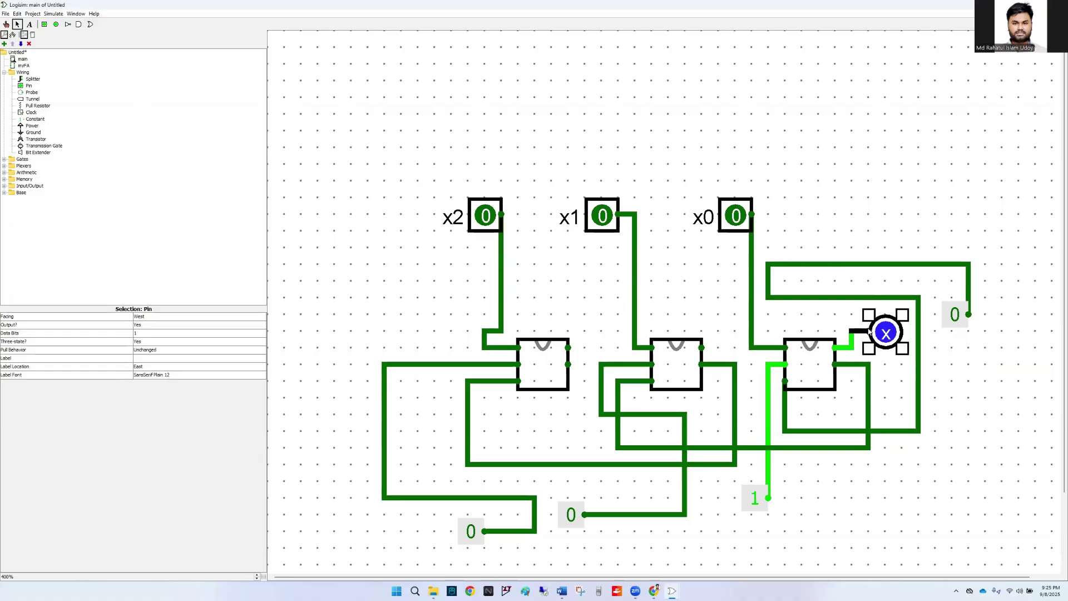
click(56, 24)
click(697, 296)
drag(702, 298, 703, 348)
drag(697, 308, 700, 303)
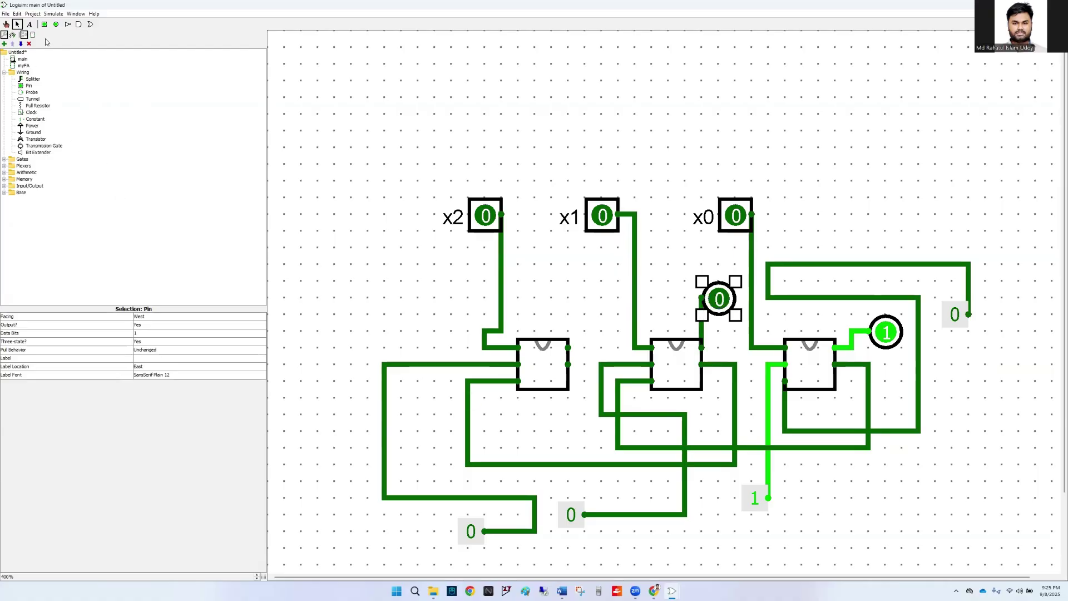
- Add two output pins for the left myFA block, one above and one below it, and wire them to its first and second outputs
click(55, 24)
click(569, 299)
drag(569, 299, 568, 348)
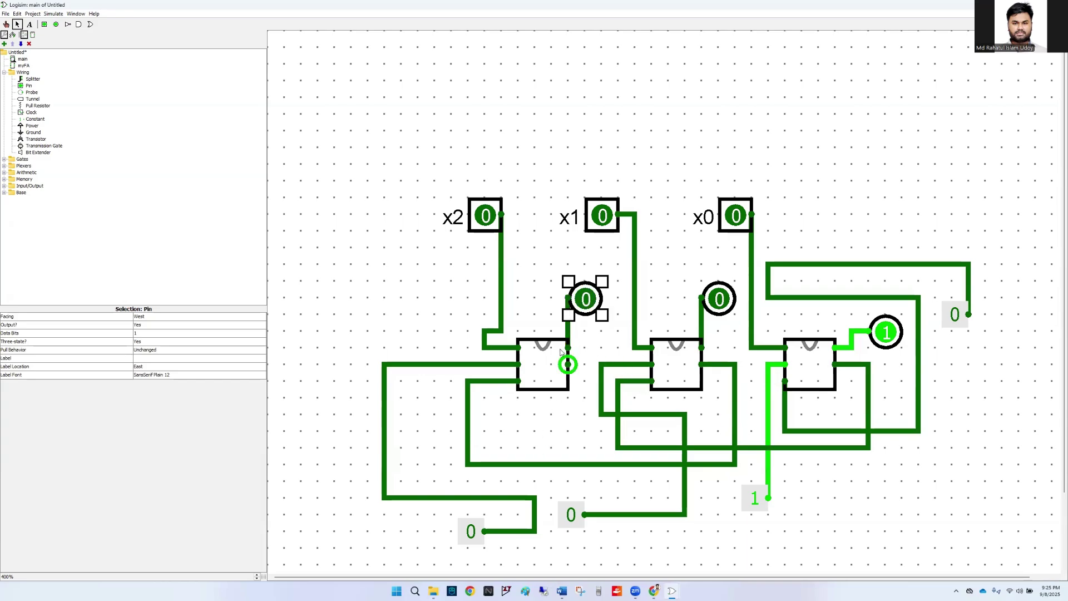
click(55, 24)
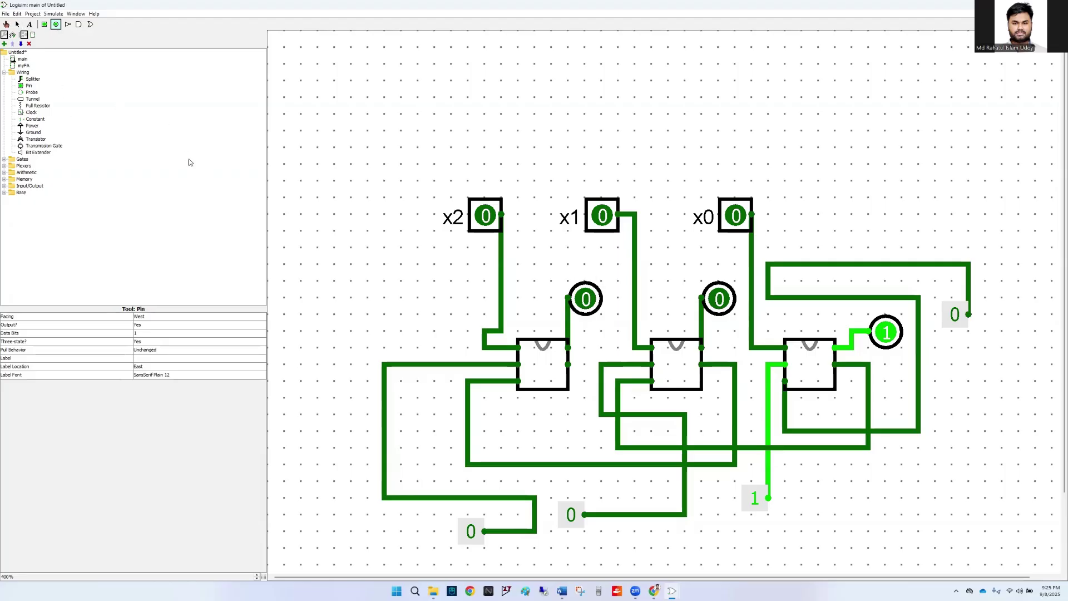
click(502, 415)
drag(568, 365, 501, 415)
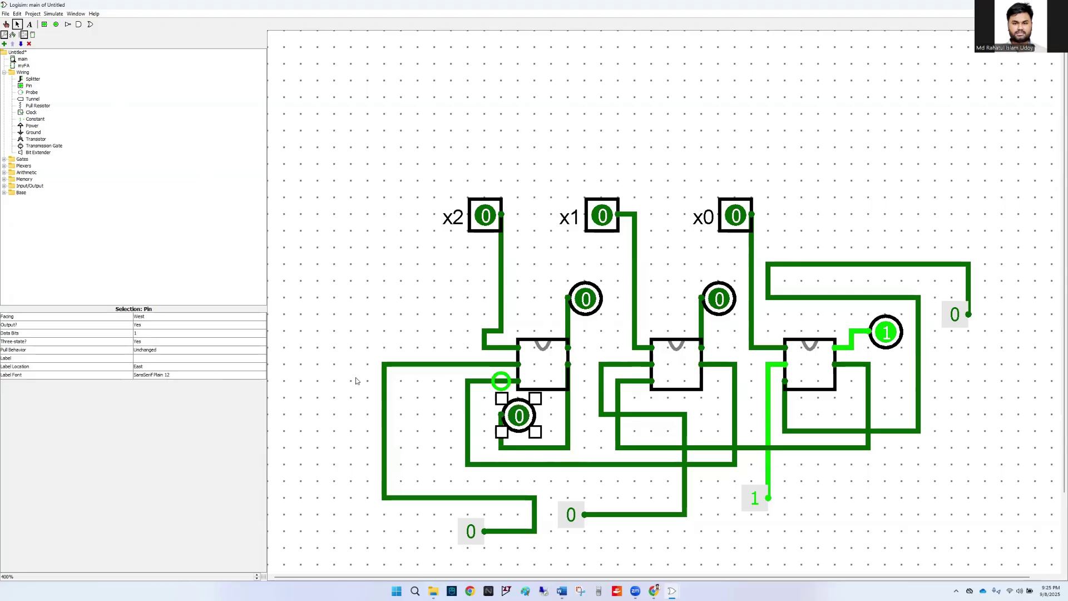
- Label the output pin below the left myFA block S3. and the pin on that block's first output S2
click(160, 359)
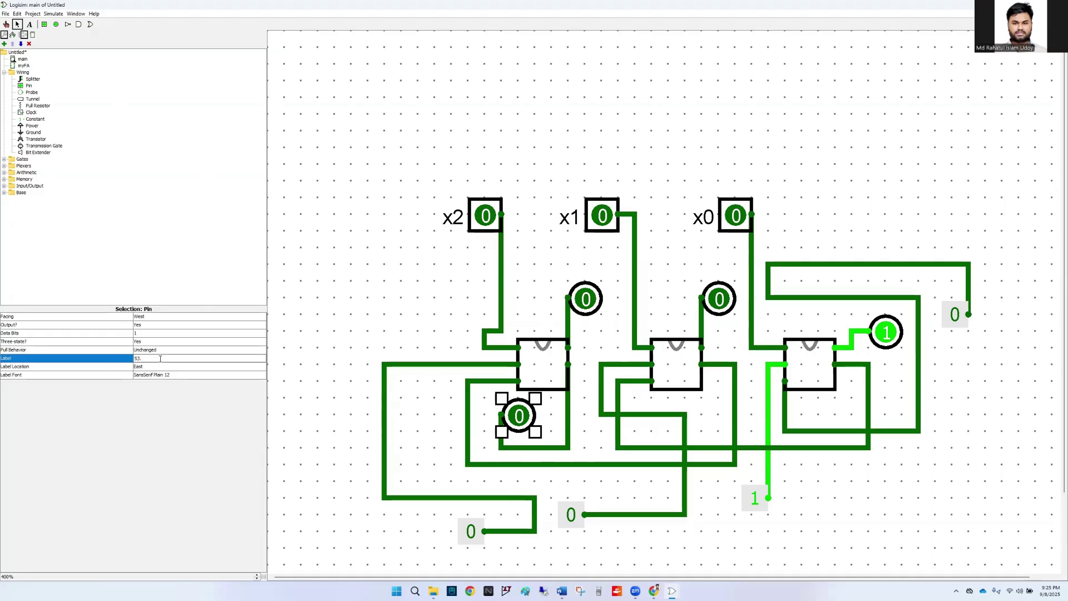
key(Return)
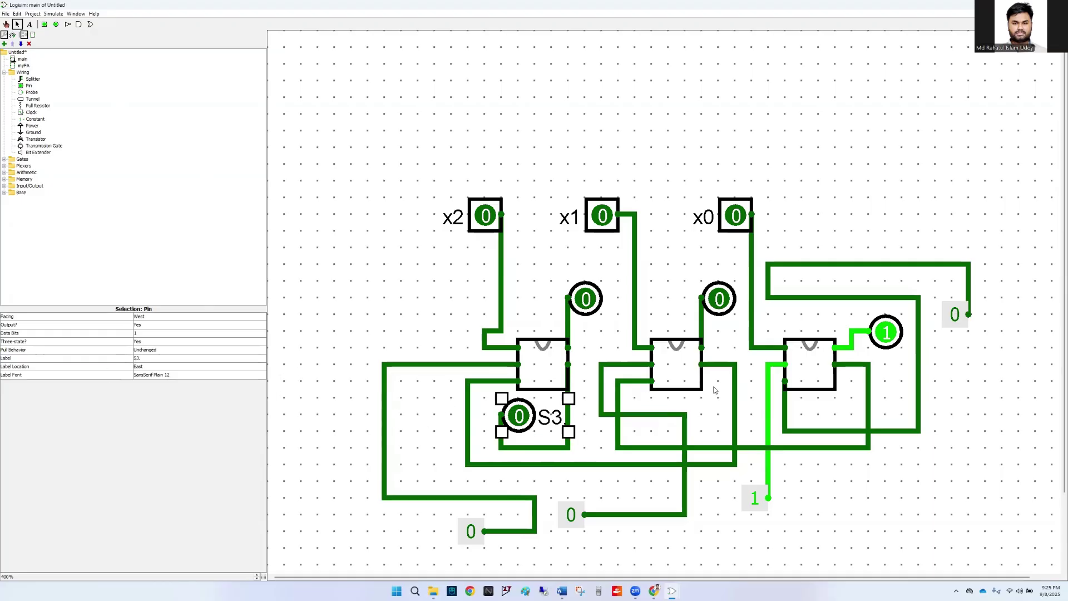
click(582, 305)
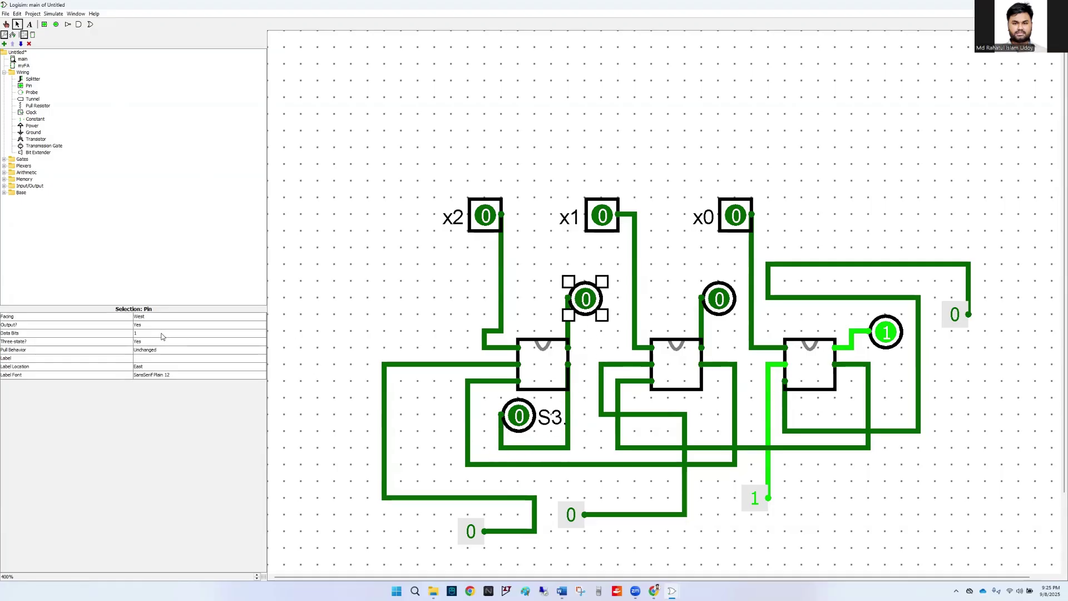
click(149, 359)
text(S2)
key(Return)
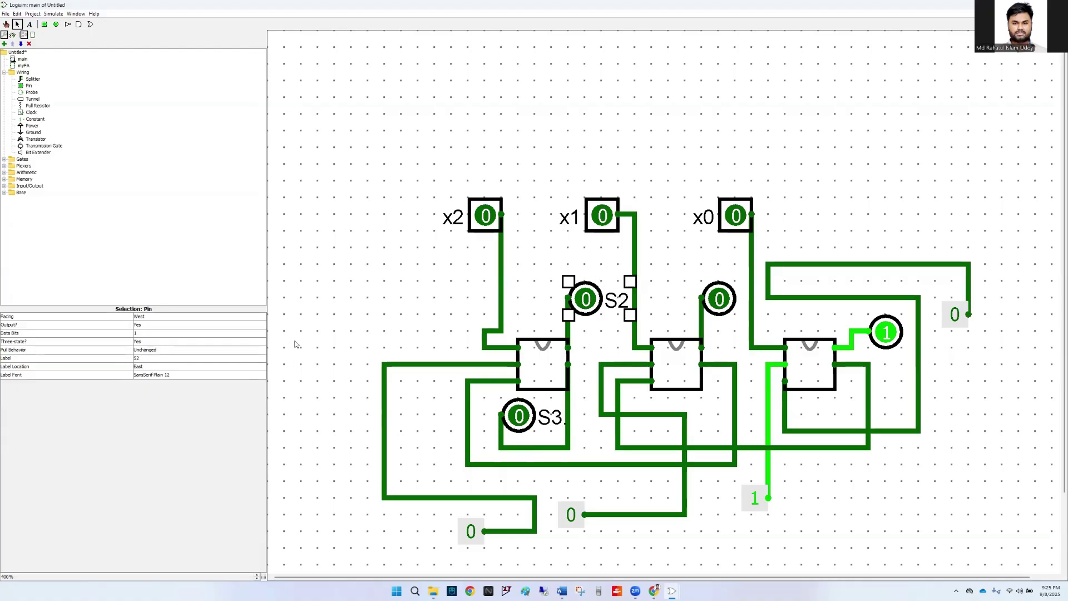
- Label the output pin of the middle myFA block S1 and the output pin of the right block S0
click(364, 246)
click(720, 301)
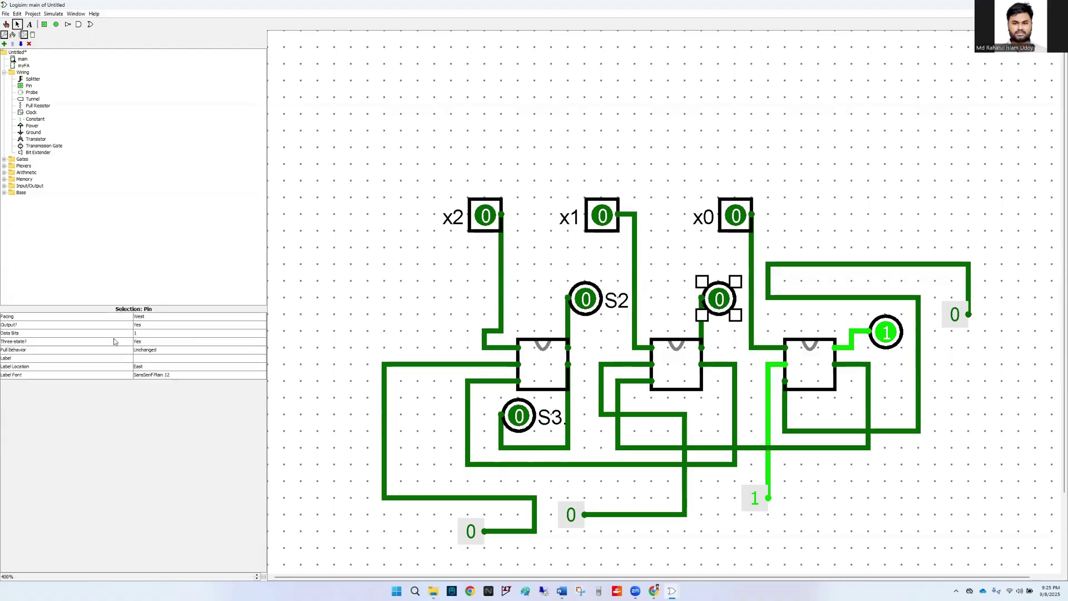
click(145, 359)
text(S1)
key(Return)
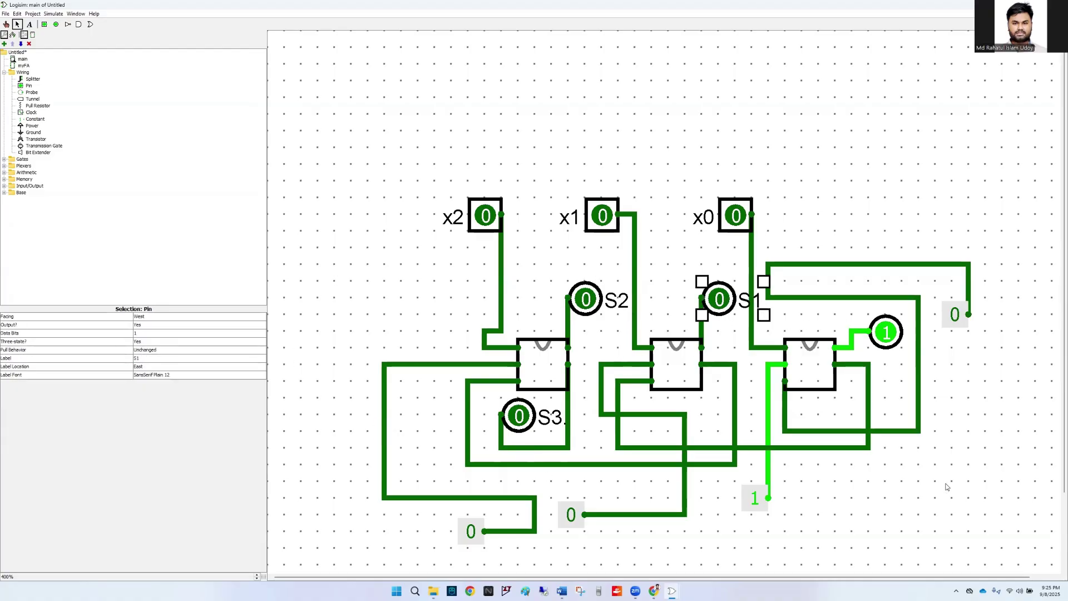
click(824, 234)
click(886, 332)
click(145, 358)
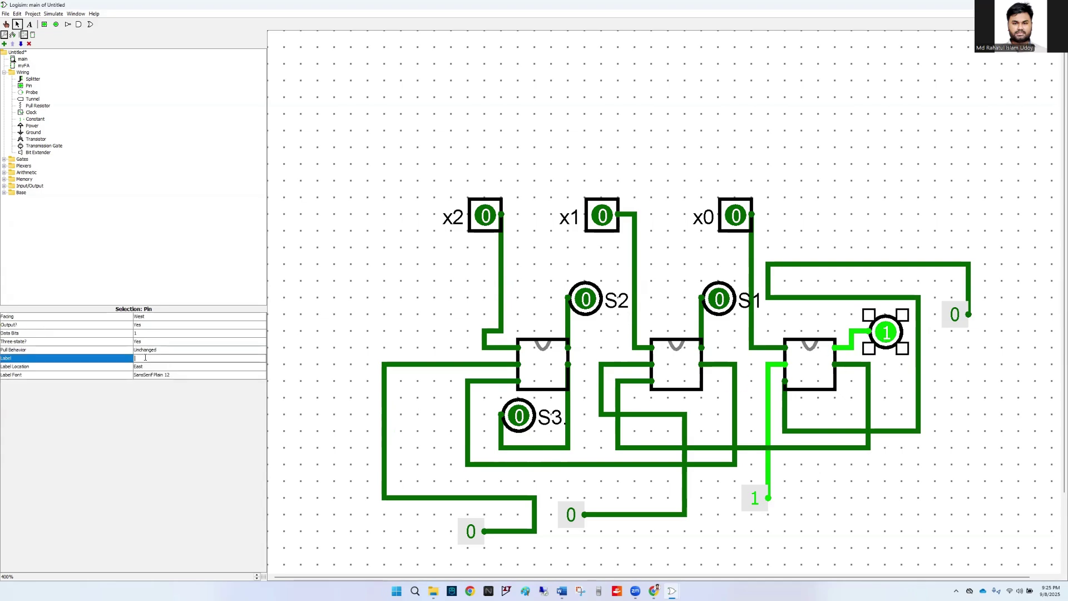
key(Return)
click(801, 473)
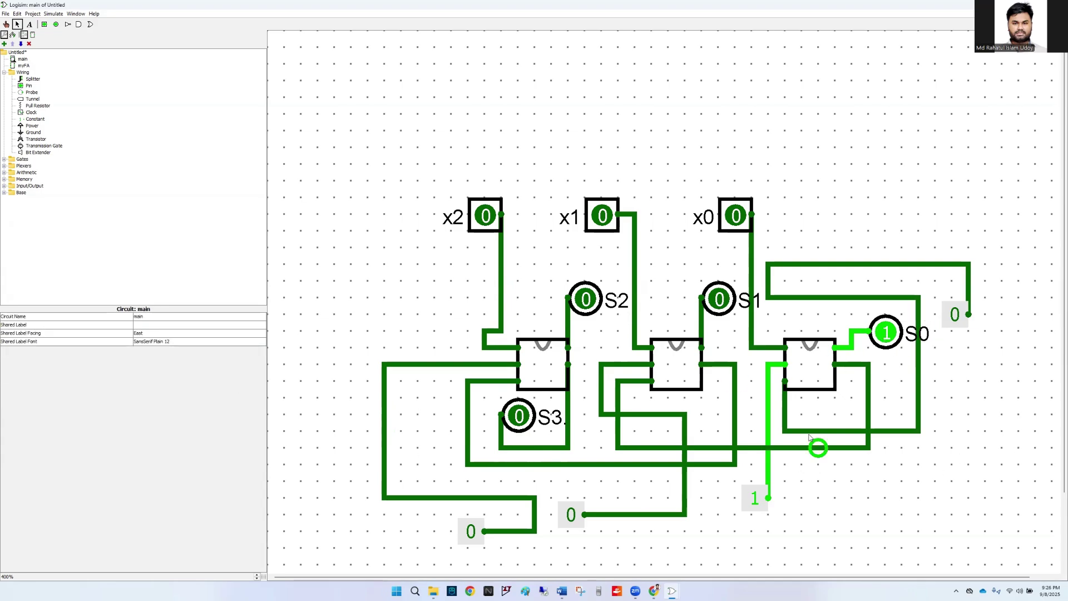
- Move the S3. output pin above and to the left of the left myFA block, level with the S2 pin
click(526, 405)
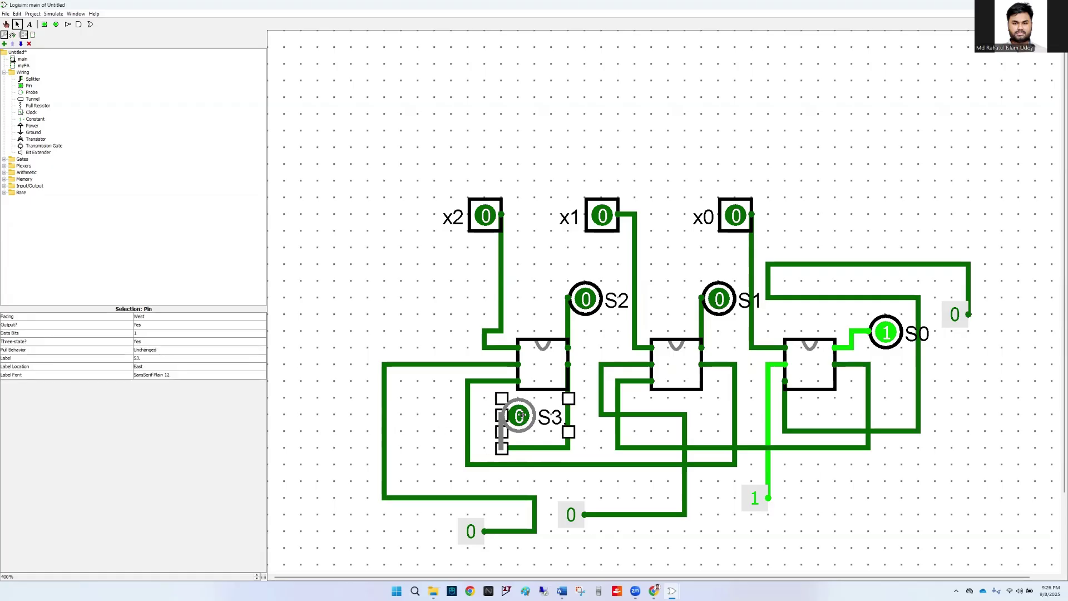
drag(525, 406, 443, 287)
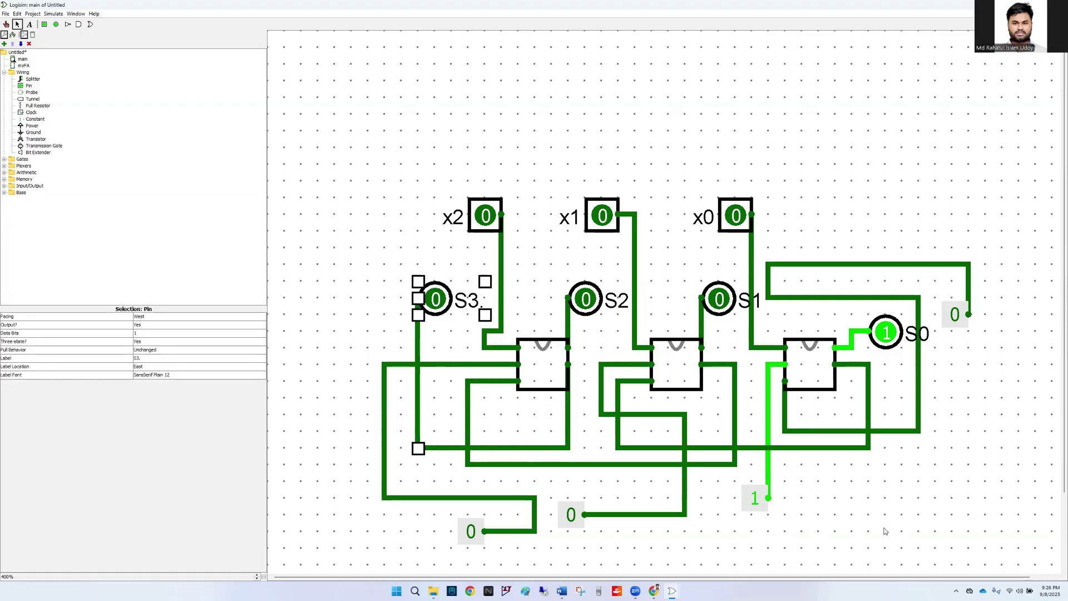
click(857, 525)
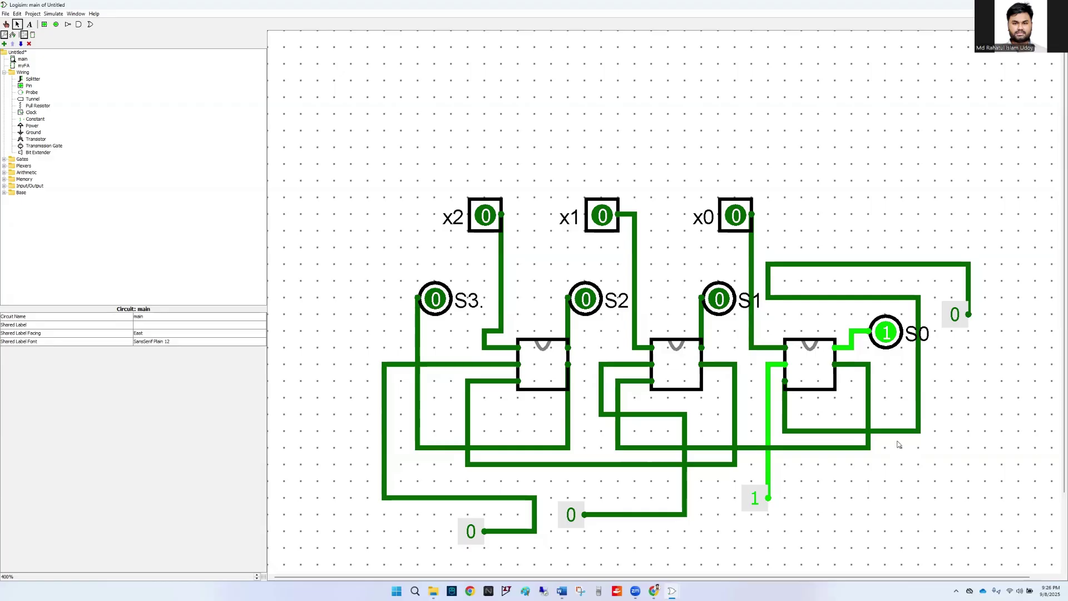
- Switch to the whiteboard and find the handwritten truth table of x2, x1, x0, Add and output
mouse_move(655, 585)
click(700, 551)
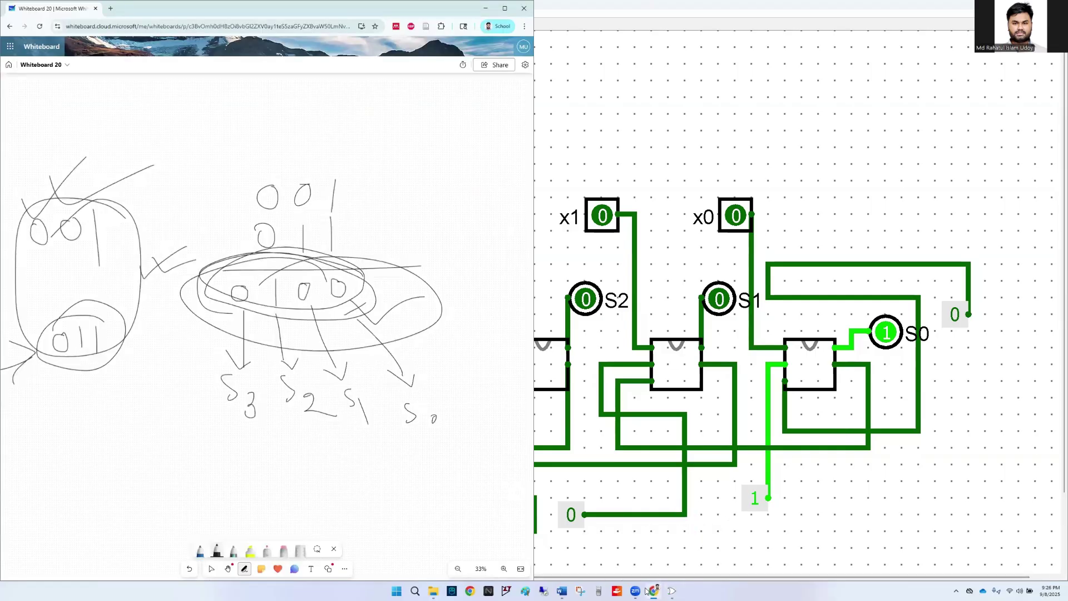
scroll(513, 428, left, 5)
scroll(512, 428, up, 10)
scroll(513, 428, left, 5)
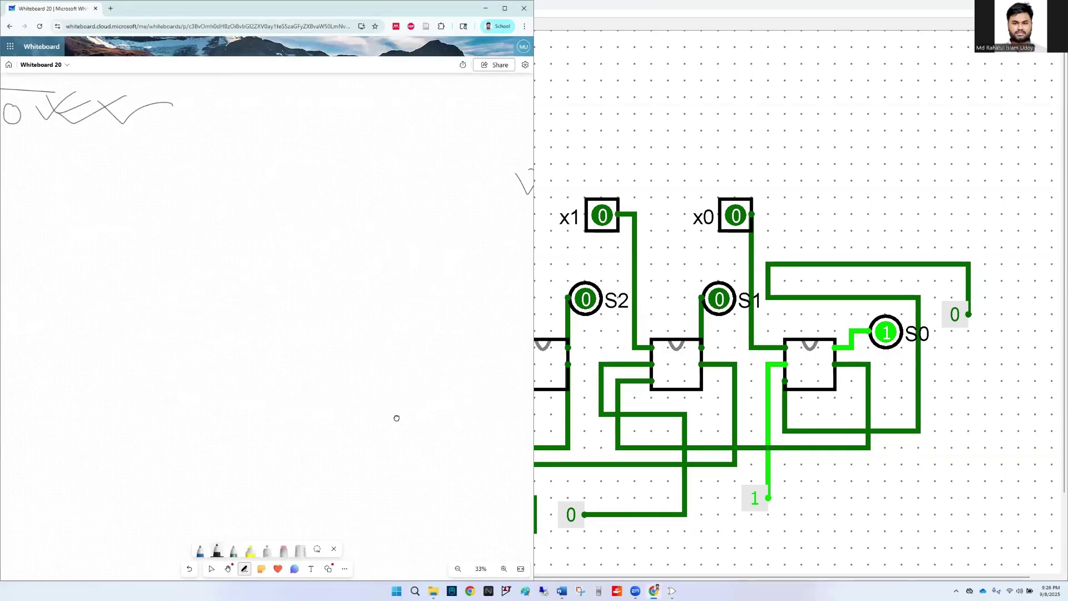
scroll(222, 428, up, 5)
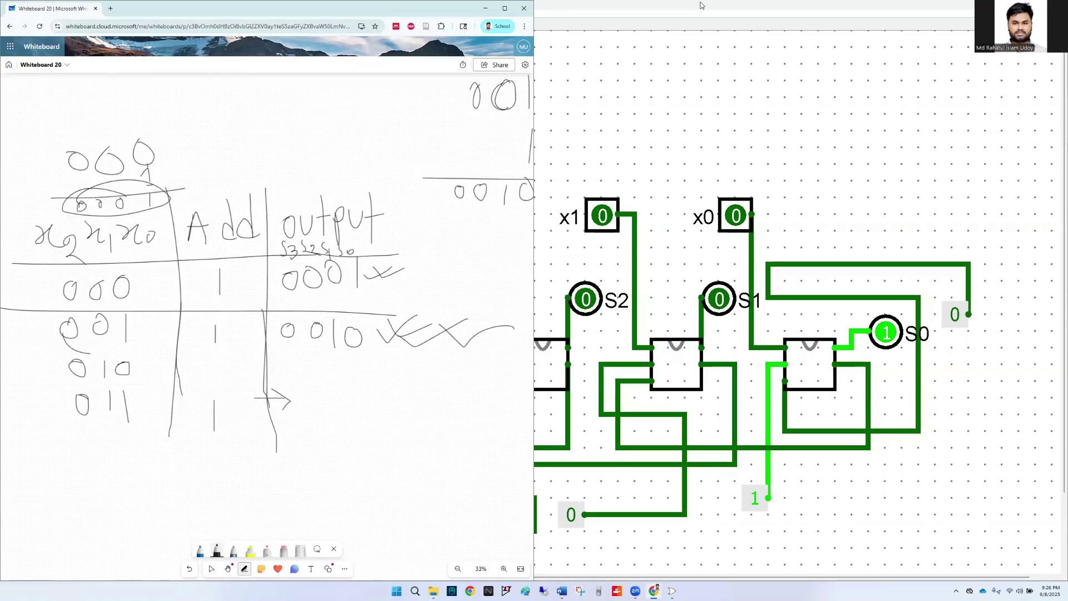
- Place the Logisim window beside the whiteboard and zoom out to 200% to fit the whole circuit
click(706, 7)
mouse_move(1036, 5)
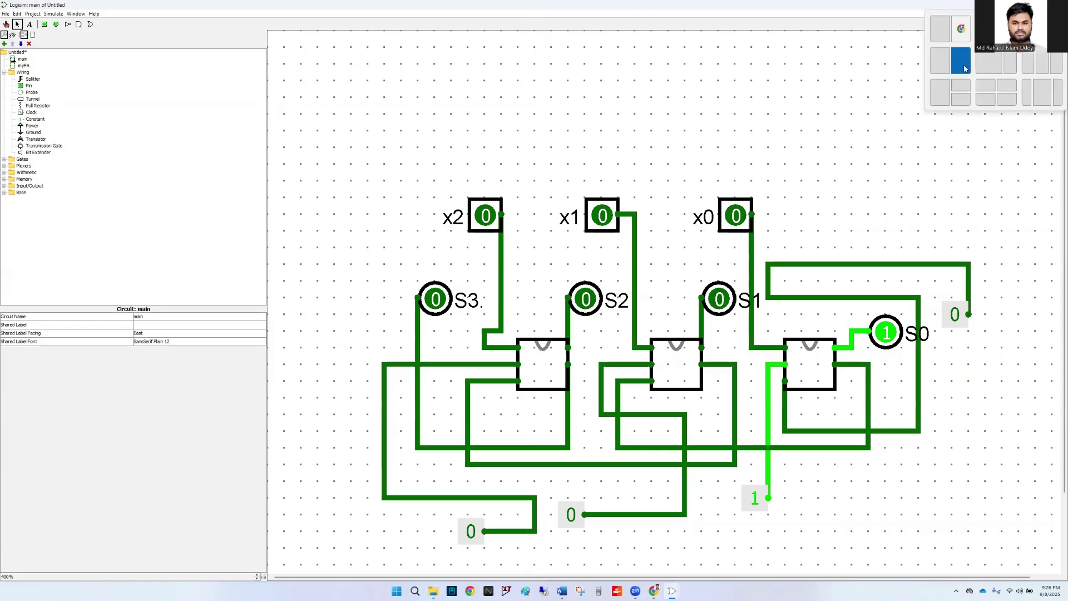
click(961, 89)
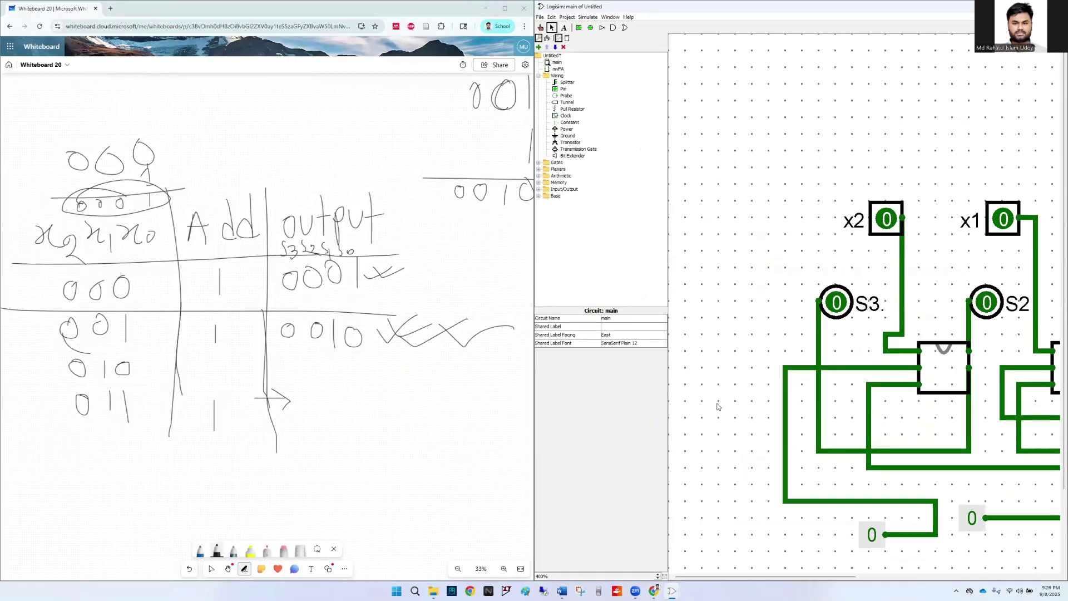
scroll(756, 423, down, 3)
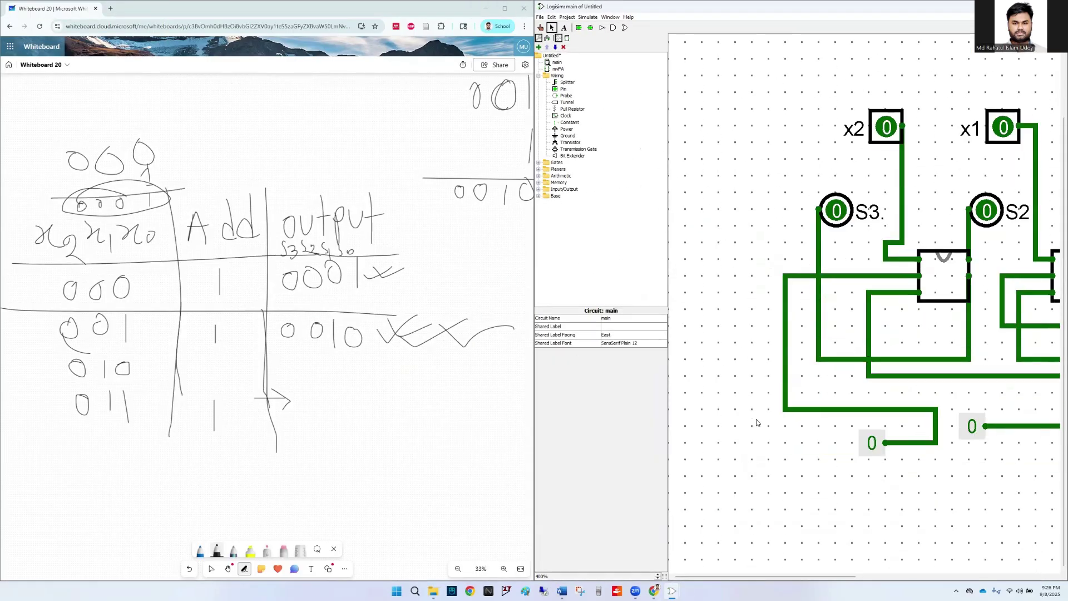
click(658, 578)
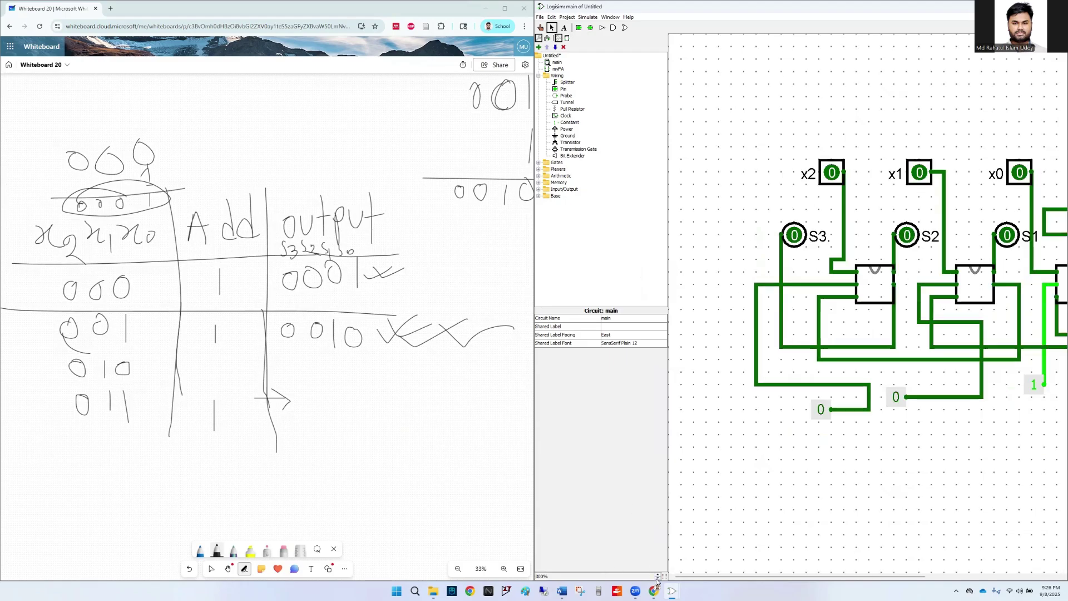
click(658, 578)
click(658, 578)
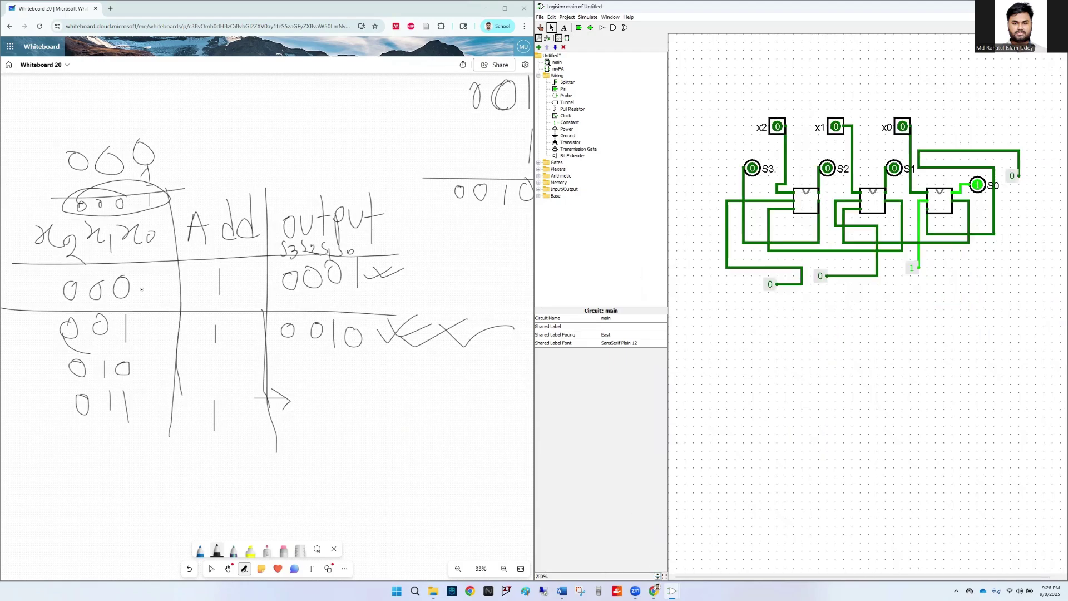
- Tick the 000 row of the whiteboard truth table and set input x0 to 1 in Logisim to test the 001 row
drag(41, 284, 73, 281)
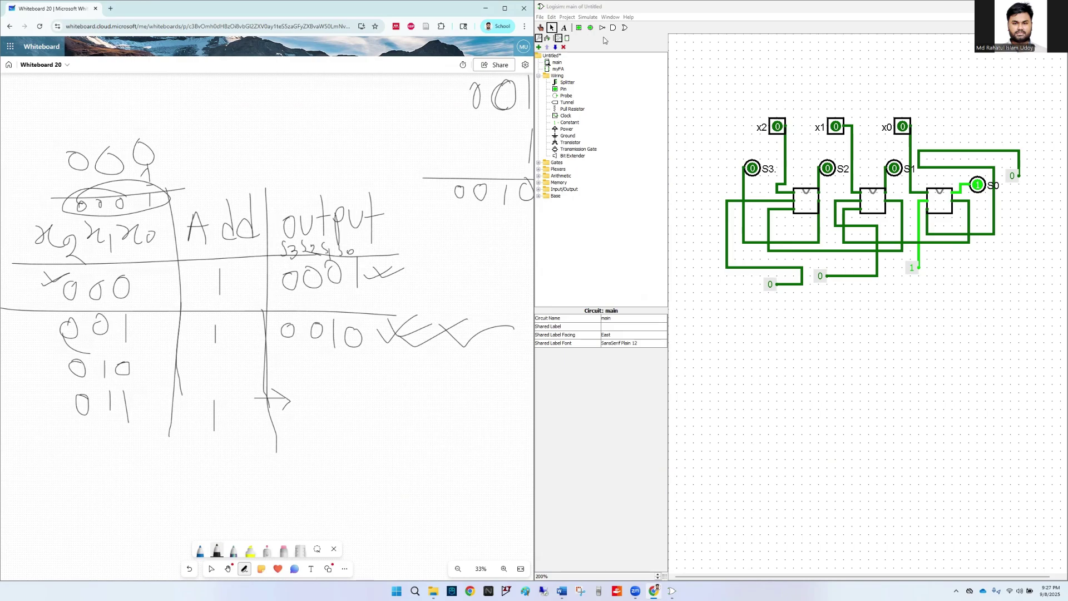
click(541, 28)
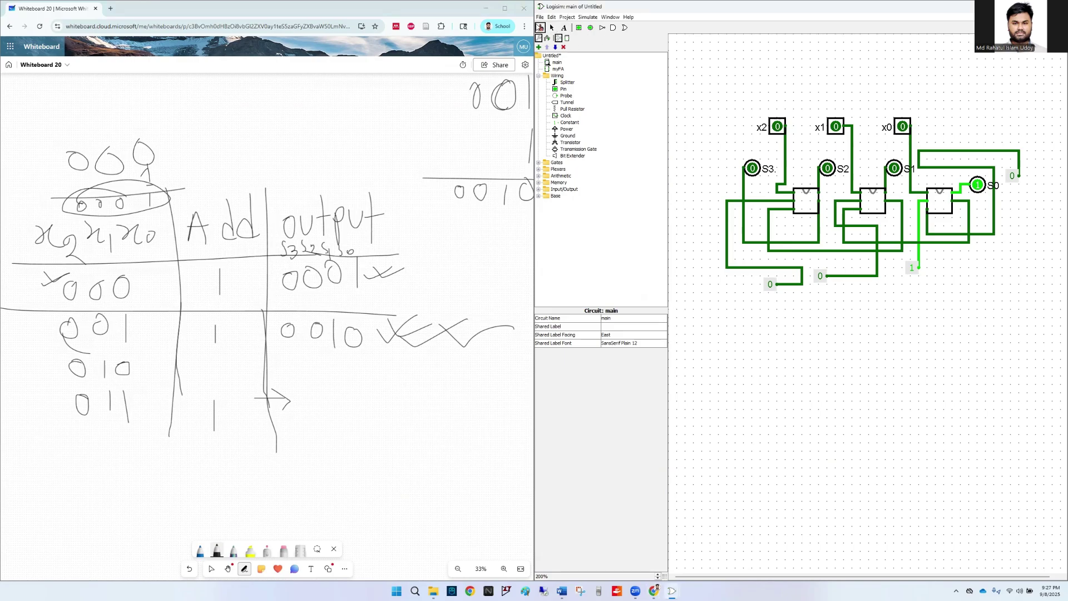
click(903, 126)
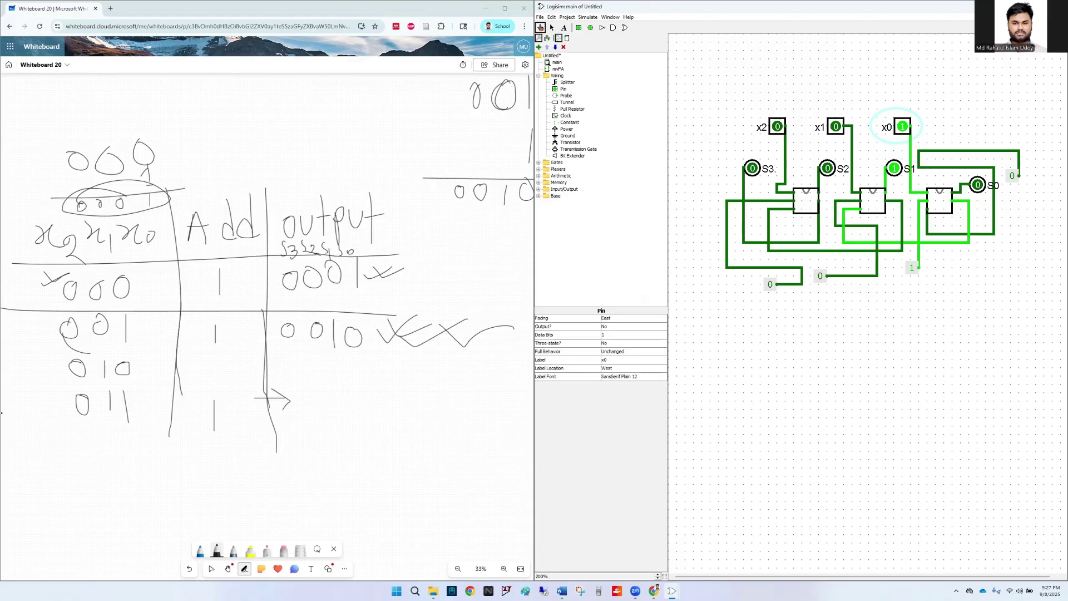
drag(29, 350, 92, 384)
mouse_move(159, 249)
mouse_down()
mouse_move(207, 367)
mouse_move(78, 237)
mouse_up()
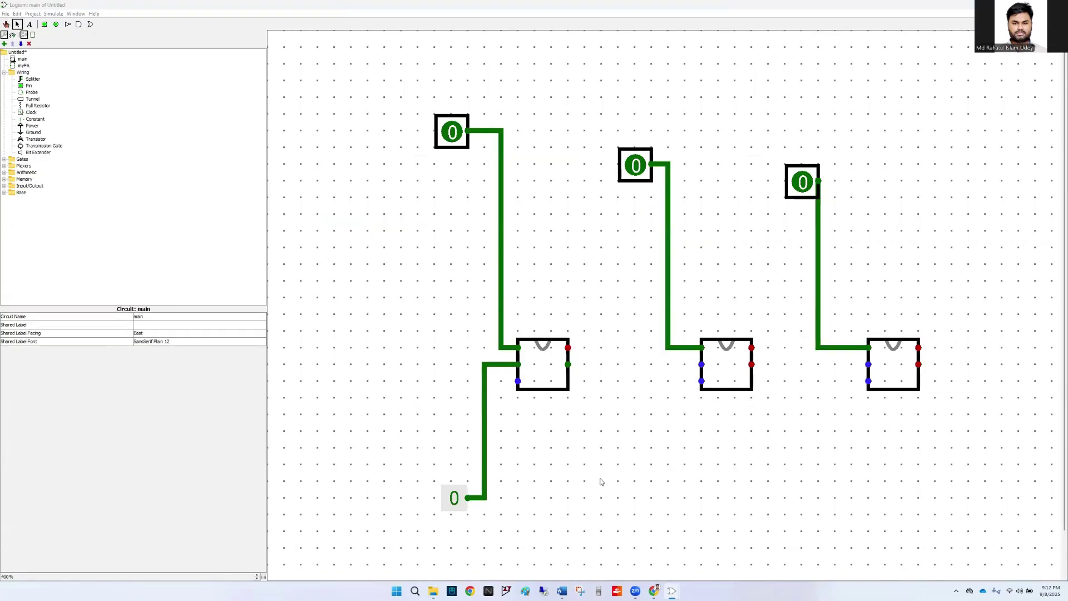
- Bring up the inc1 circuit in Logisim for reference, and switch to a blank area of the maximized whiteboard
mouse_move(673, 591)
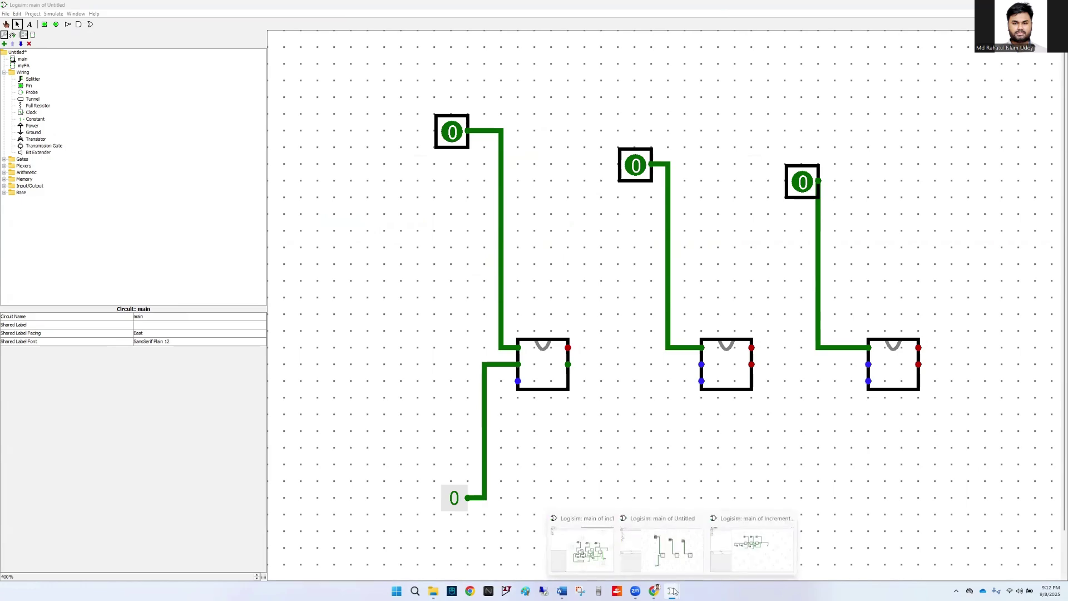
click(580, 559)
click(478, 20)
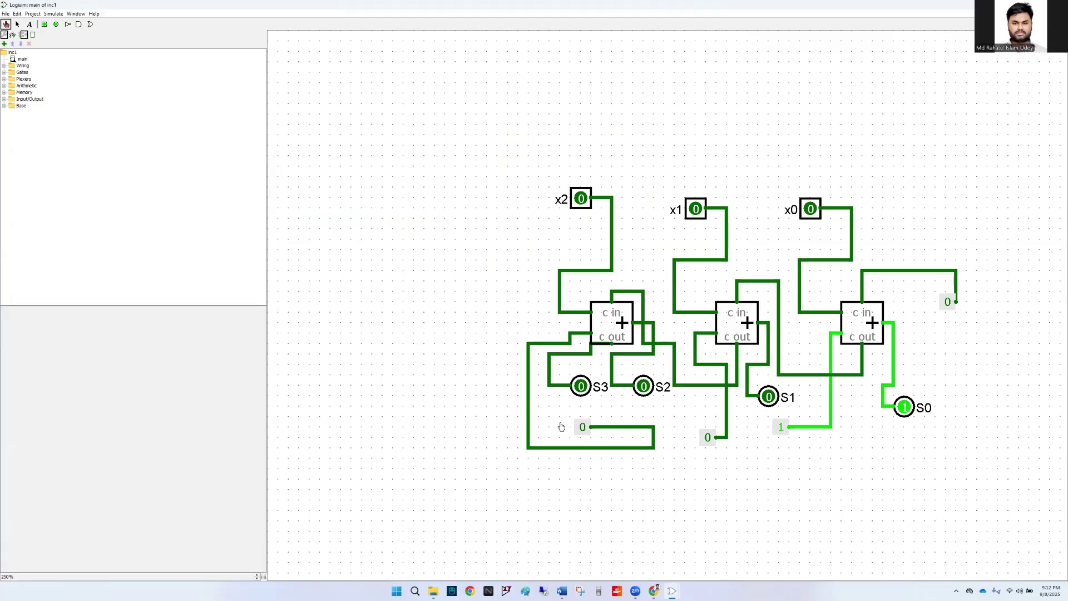
click(654, 591)
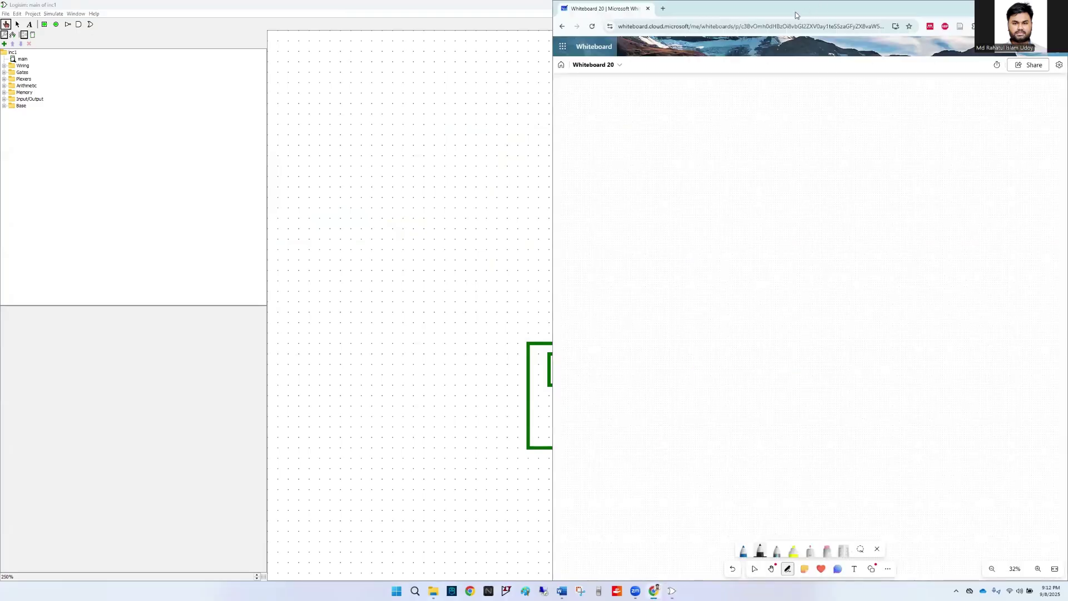
click(786, 30)
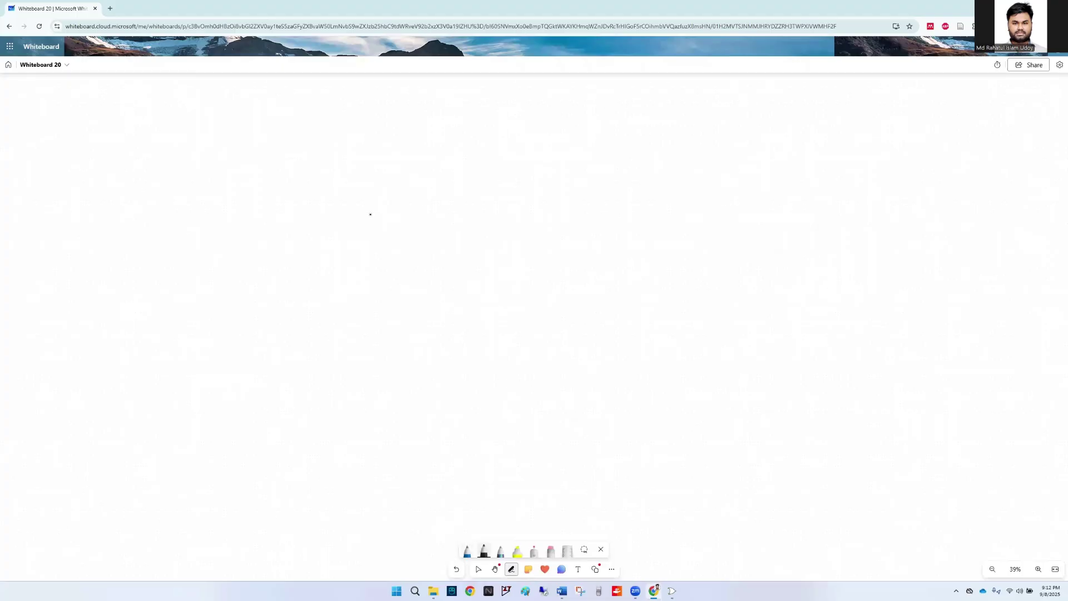
- Sketch three adder blocks in a row on the whiteboard and draw input lines labelled A and B on the left block
drag(385, 223, 377, 176)
mouse_move(498, 161)
mouse_down()
mouse_move(500, 216)
mouse_move(499, 160)
mouse_up()
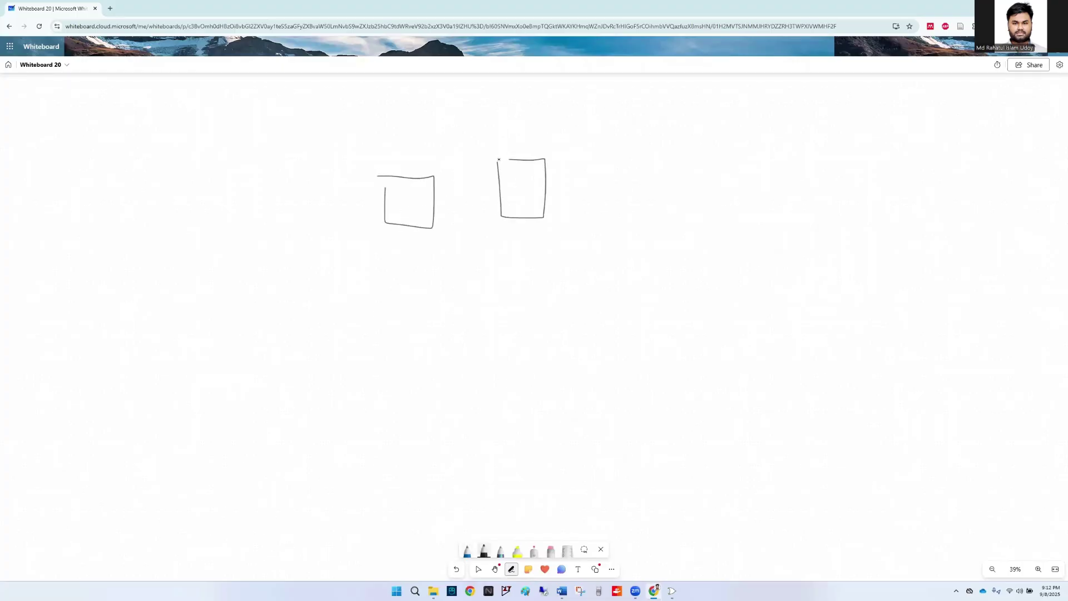
mouse_move(641, 161)
mouse_down()
mouse_move(643, 222)
mouse_move(692, 163)
mouse_move(642, 172)
mouse_up()
drag(385, 189, 333, 97)
drag(335, 184, 337, 202)
mouse_move(328, 195)
mouse_down()
mouse_move(341, 194)
mouse_move(360, 291)
mouse_up()
drag(333, 218, 340, 236)
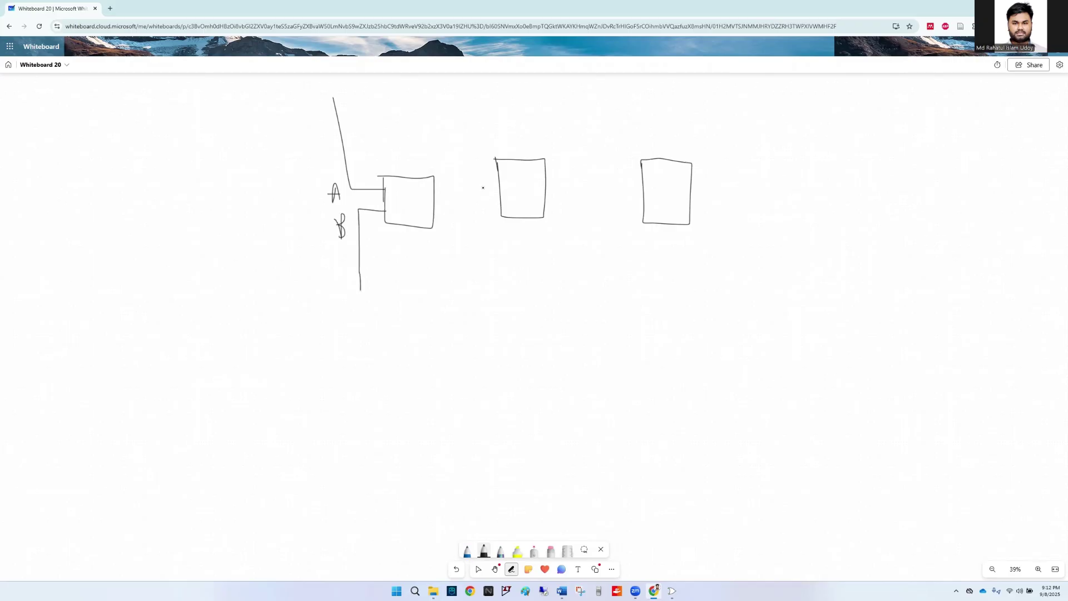
- Draw input lines labelled A and B on the middle and right adder blocks of the sketch
drag(501, 182, 465, 107)
drag(503, 202, 484, 297)
drag(490, 241, 489, 261)
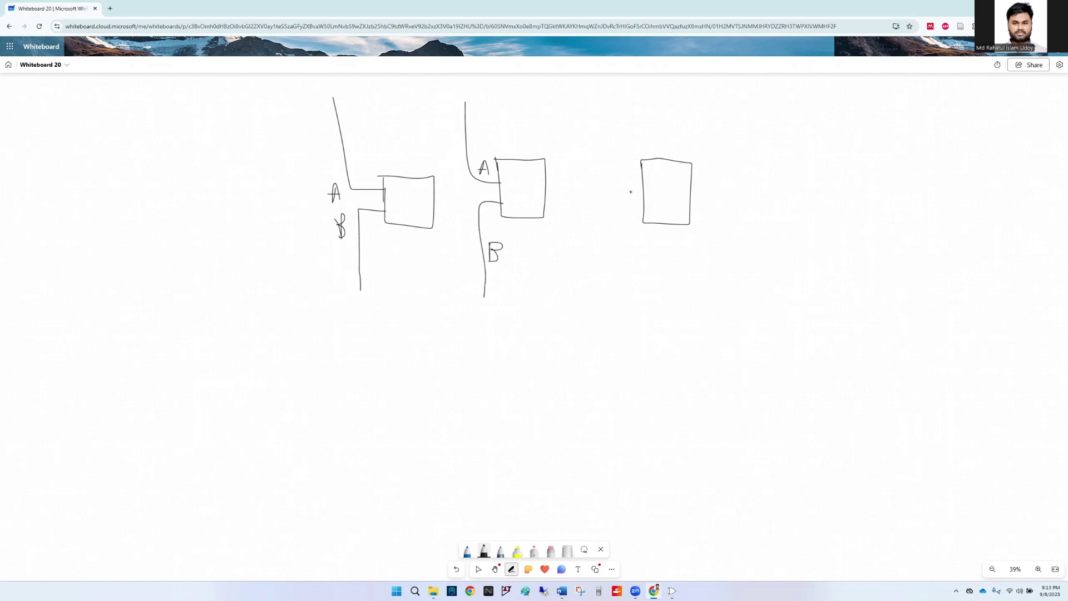
drag(642, 174, 604, 113)
drag(616, 156, 628, 156)
drag(644, 207, 612, 328)
mouse_move(621, 272)
mouse_down()
mouse_move(621, 249)
mouse_move(620, 262)
mouse_up()
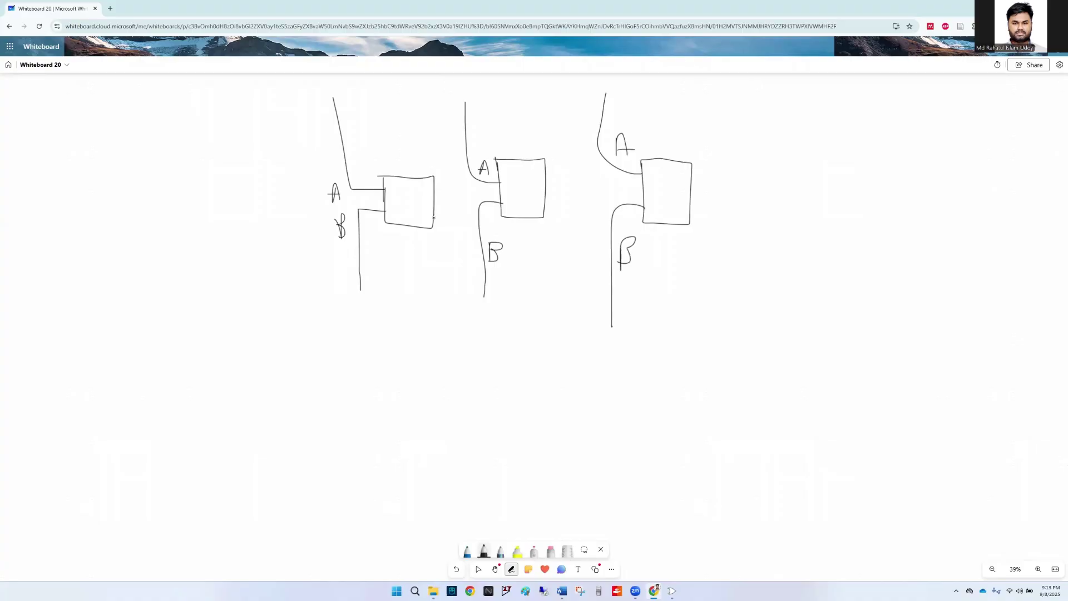
- Label the upper lines of the three adder blocks x2, x1 and x0, and enclose the labels in one loop
mouse_move(279, 119)
mouse_down()
mouse_move(312, 117)
mouse_move(342, 153)
mouse_up()
key(ctrl+z)
drag(413, 100, 413, 116)
drag(416, 103, 432, 114)
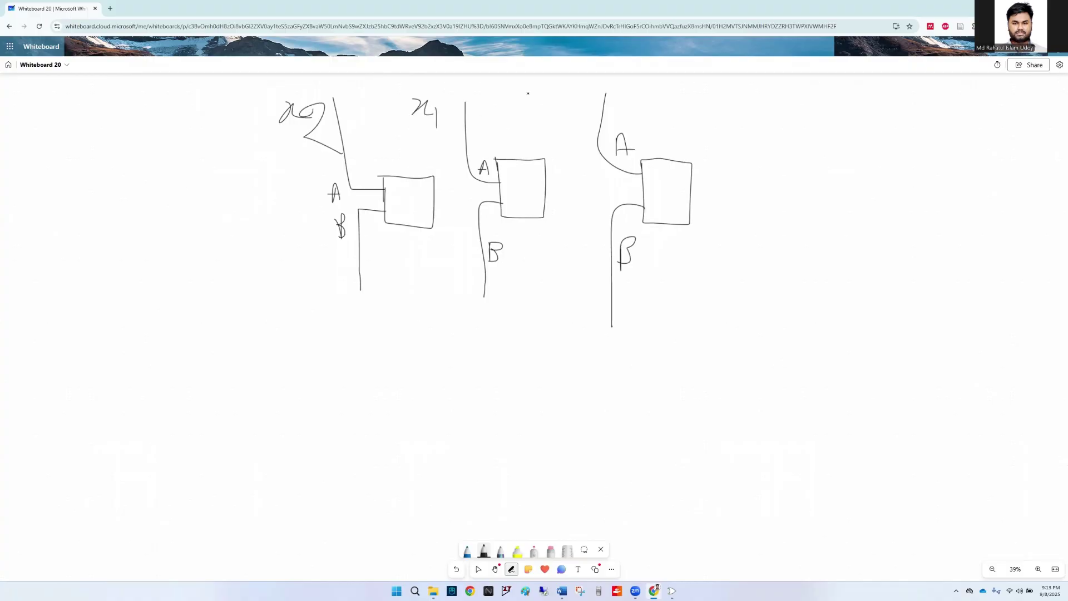
drag(569, 91, 562, 118)
drag(563, 114, 591, 114)
mouse_move(337, 78)
mouse_down()
mouse_move(548, 140)
mouse_move(409, 82)
mouse_move(322, 92)
mouse_up()
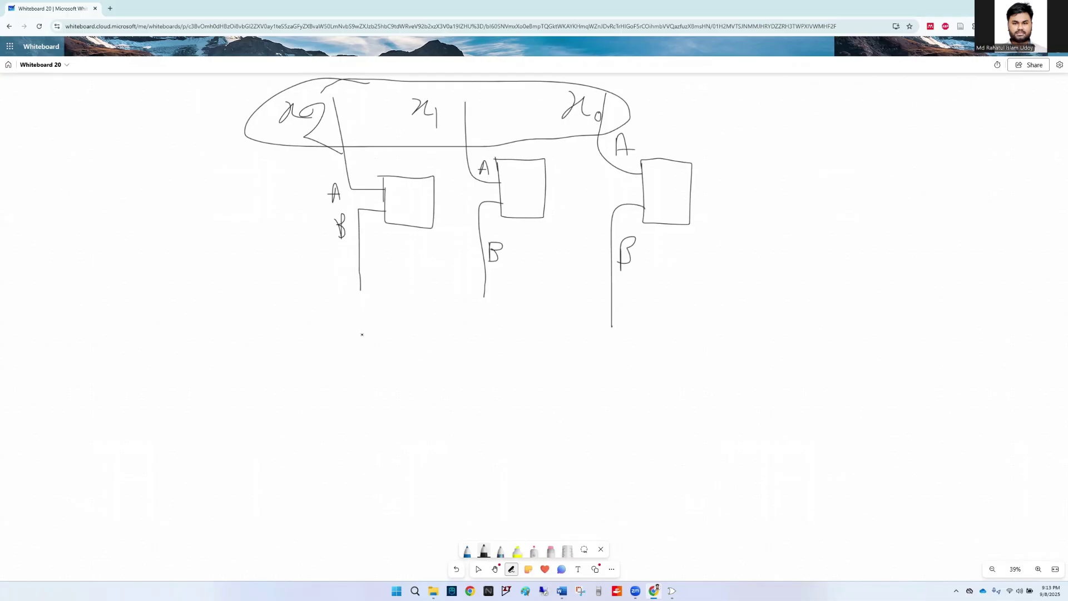
- Write 0, 0 and 1 under the B lines of the three blocks and draw a loop around the digits
drag(346, 322, 370, 310)
drag(488, 313, 480, 310)
mouse_move(599, 330)
mouse_down()
mouse_move(599, 349)
mouse_move(622, 371)
mouse_move(519, 324)
mouse_up()
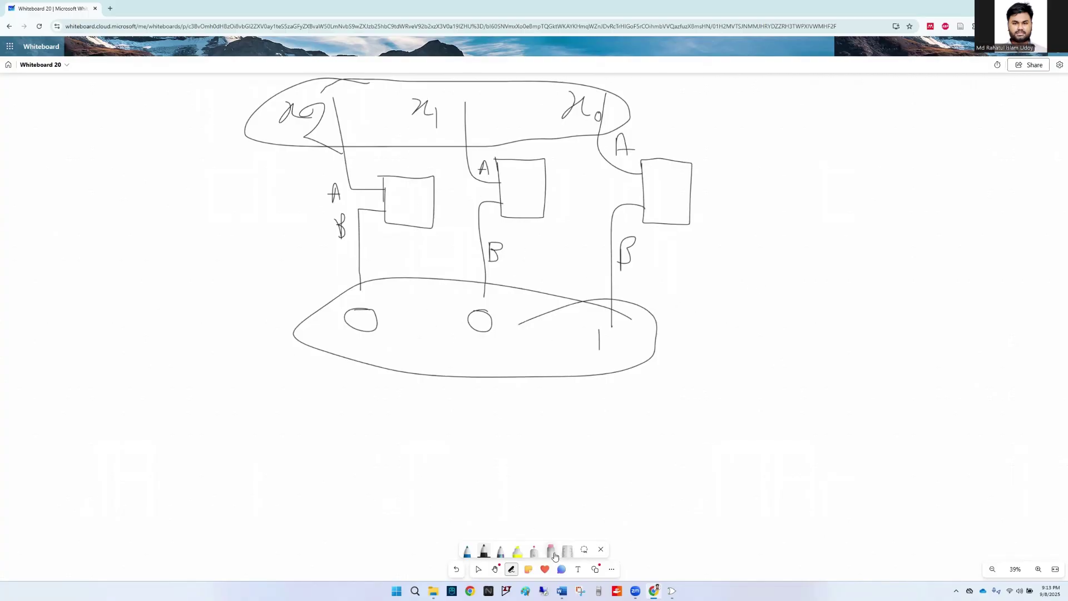
- Replace the digits 0, 0 and 1 inside the lower loop with the labels y2, y1 and y0
click(551, 551)
mouse_move(383, 335)
mouse_down()
mouse_move(337, 314)
mouse_move(582, 342)
mouse_move(542, 317)
mouse_up()
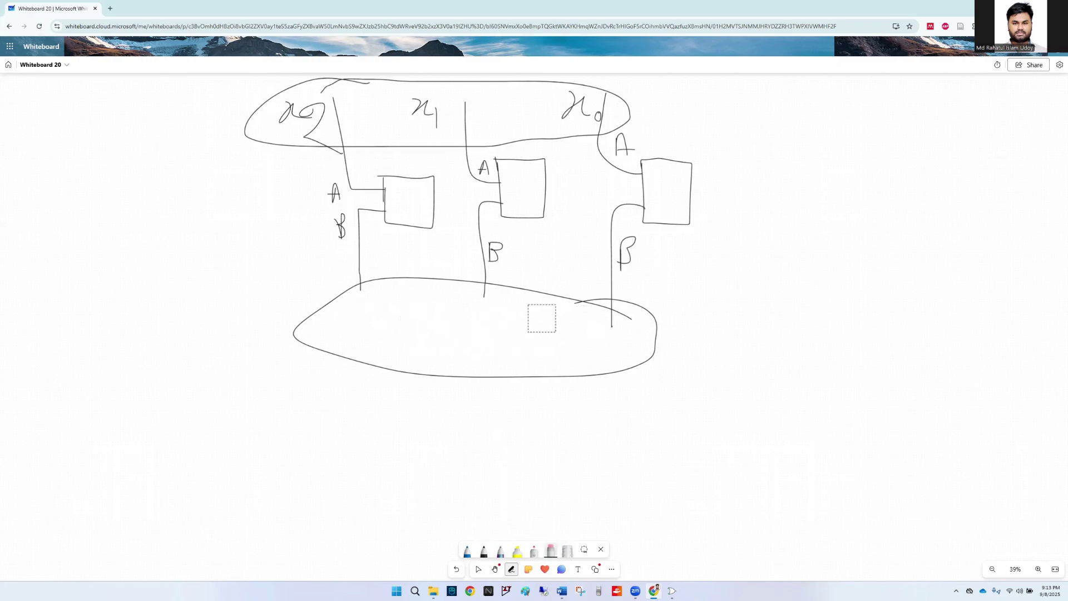
click(484, 552)
mouse_move(353, 302)
mouse_down()
mouse_move(363, 328)
mouse_move(386, 343)
mouse_up()
drag(473, 310, 479, 331)
drag(487, 316, 489, 335)
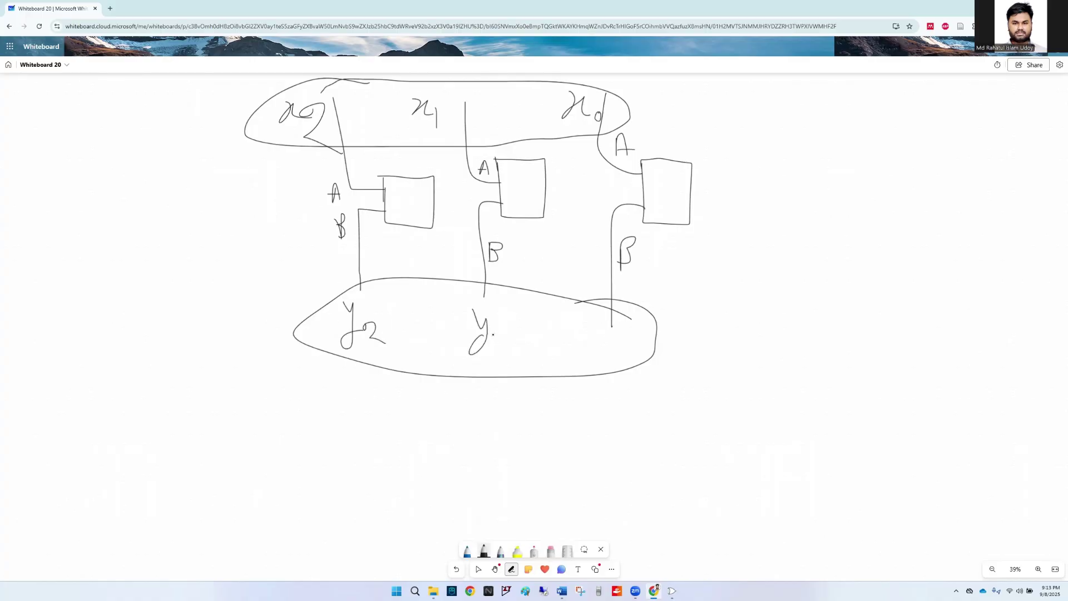
drag(593, 333, 602, 352)
drag(608, 337, 595, 379)
- Tick the looped x inputs and draw an arrow from them to the value 001
mouse_move(204, 100)
mouse_down()
mouse_move(250, 86)
mouse_move(237, 94)
mouse_up()
drag(262, 88, 237, 112)
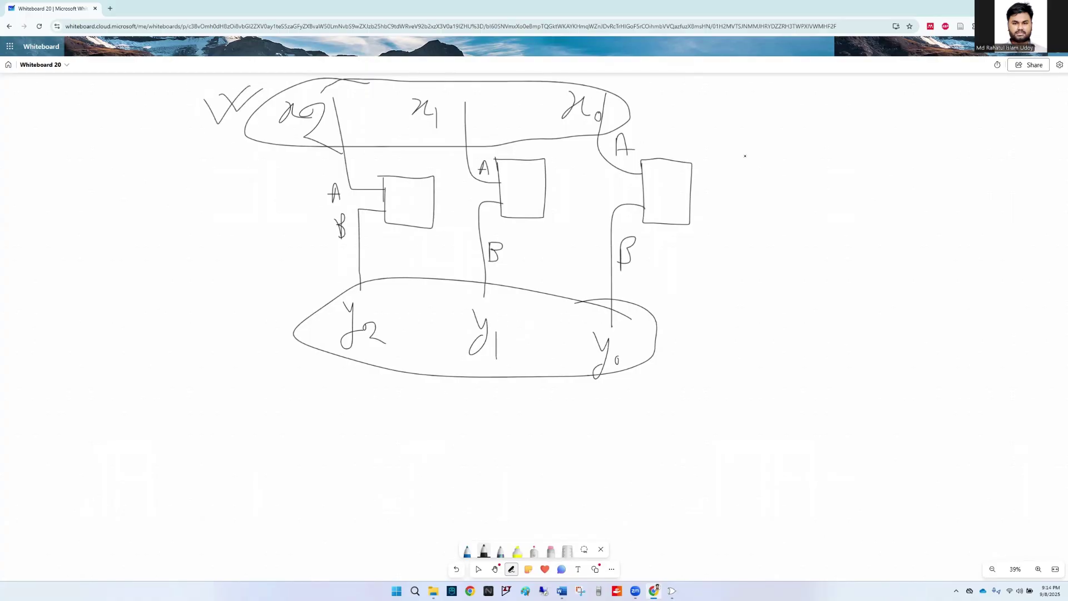
mouse_move(630, 113)
mouse_down()
mouse_move(693, 141)
mouse_move(754, 147)
mouse_up()
drag(724, 128, 736, 168)
mouse_move(801, 139)
mouse_down()
mouse_move(844, 140)
mouse_move(871, 192)
mouse_up()
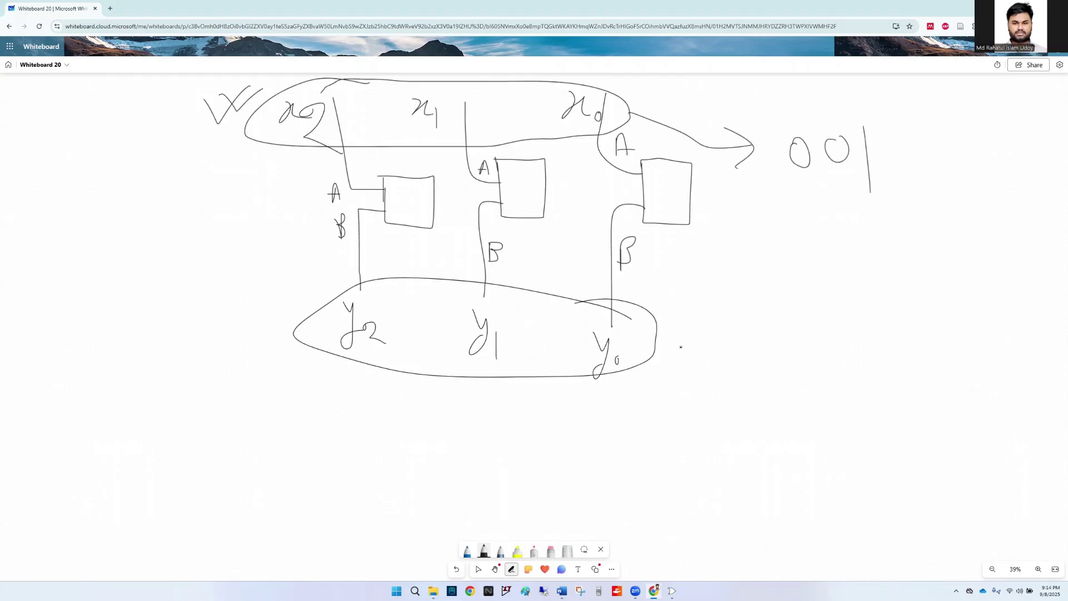
- Draw an arrow from the looped y inputs to the value 011
mouse_move(654, 327)
mouse_down()
mouse_move(792, 297)
mouse_move(770, 330)
mouse_up()
mouse_move(824, 276)
mouse_down()
mouse_move(817, 287)
mouse_move(828, 271)
mouse_up()
drag(850, 263, 849, 290)
drag(867, 263, 868, 294)
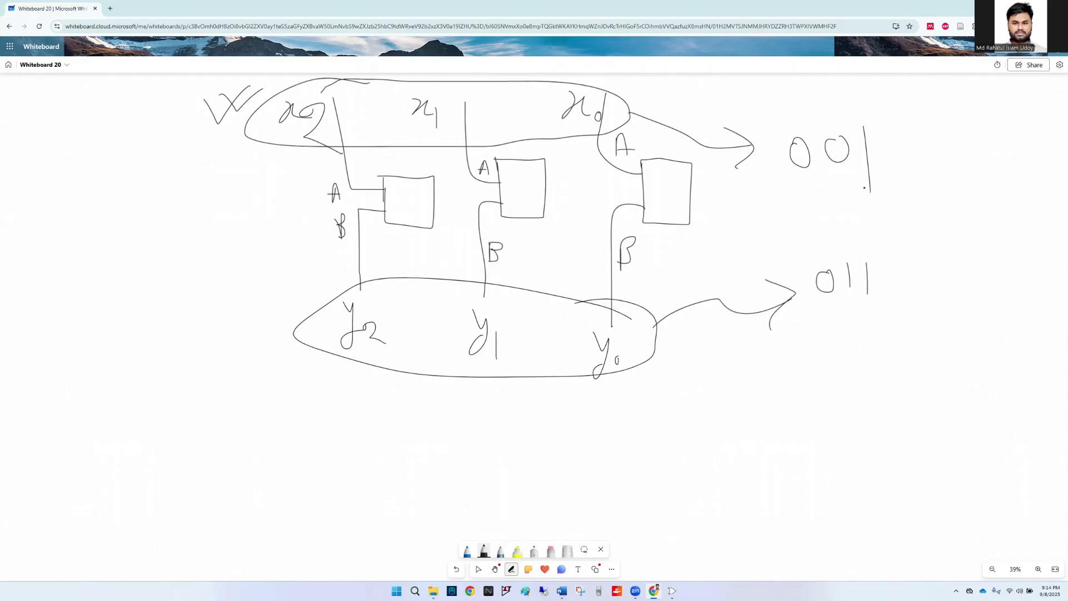
- Enclose the values 001 and 011 in one loop and add a tick beside it
mouse_move(901, 136)
mouse_down()
mouse_move(807, 295)
mouse_move(814, 159)
mouse_up()
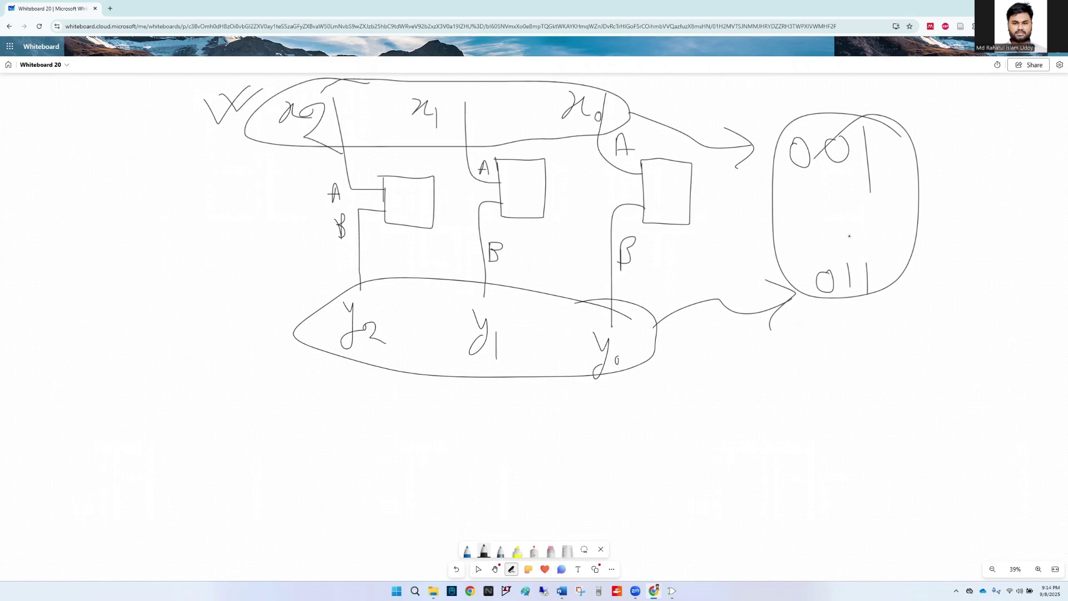
drag(922, 207, 973, 169)
mouse_move(932, 183)
mouse_down()
mouse_move(949, 197)
mouse_move(984, 185)
mouse_up()
- Tick the looped value 001, and write 001 above 011 in the blank area beside the loop
scroll(789, 394, down, 1)
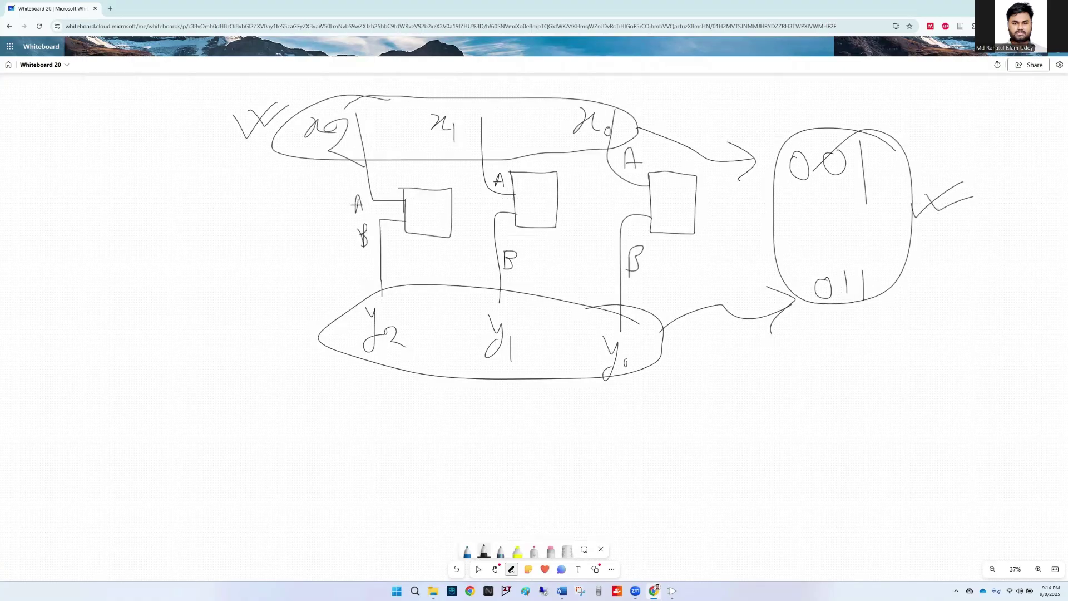
scroll(791, 389, down, 1)
scroll(790, 390, right, 6)
scroll(790, 389, up, 1)
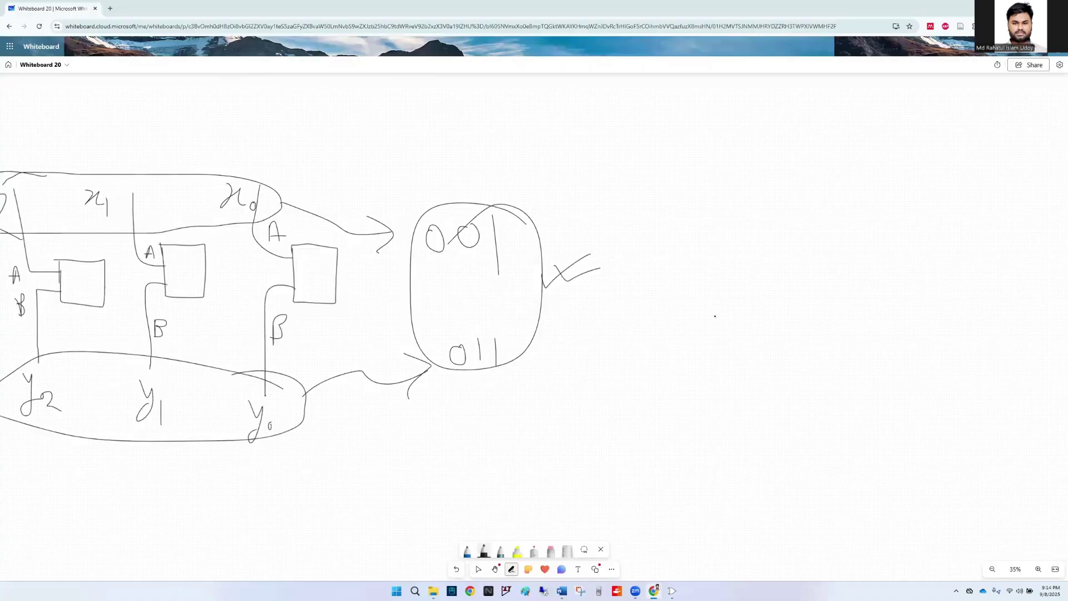
drag(417, 206, 427, 221)
mouse_move(421, 223)
mouse_down()
mouse_move(485, 160)
mouse_move(556, 169)
mouse_up()
mouse_move(682, 191)
mouse_down()
mouse_move(673, 211)
mouse_move(683, 191)
mouse_up()
mouse_move(720, 190)
mouse_down()
mouse_move(706, 210)
mouse_move(722, 189)
mouse_up()
drag(747, 184, 743, 219)
drag(681, 232, 680, 234)
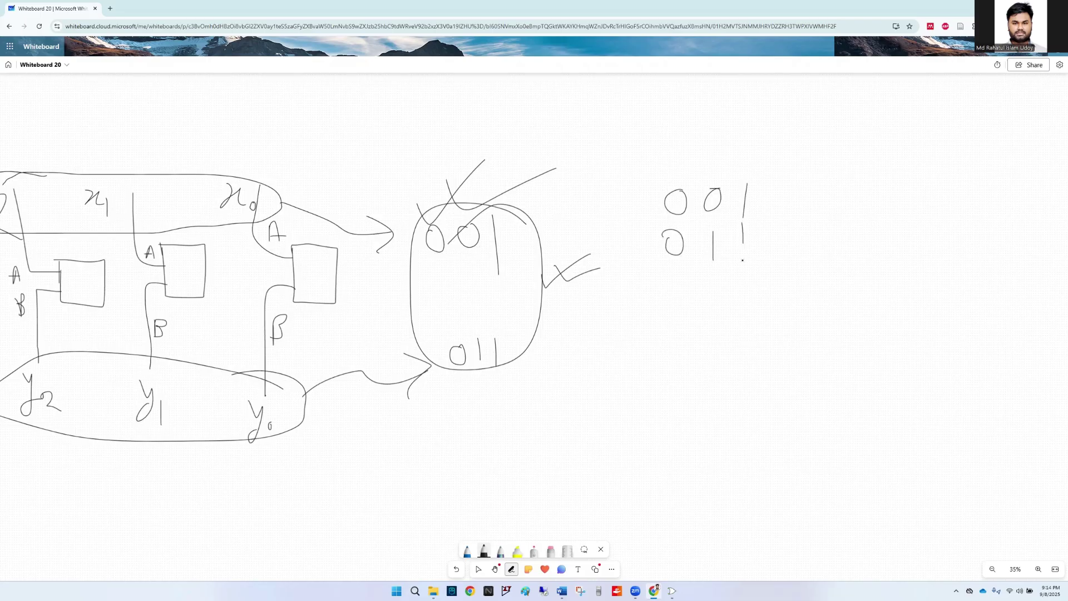
- Underline the stacked 001 and 011, write the sum 0100 beneath, and circle and tick the sum
drag(629, 279, 837, 274)
drag(750, 291, 756, 293)
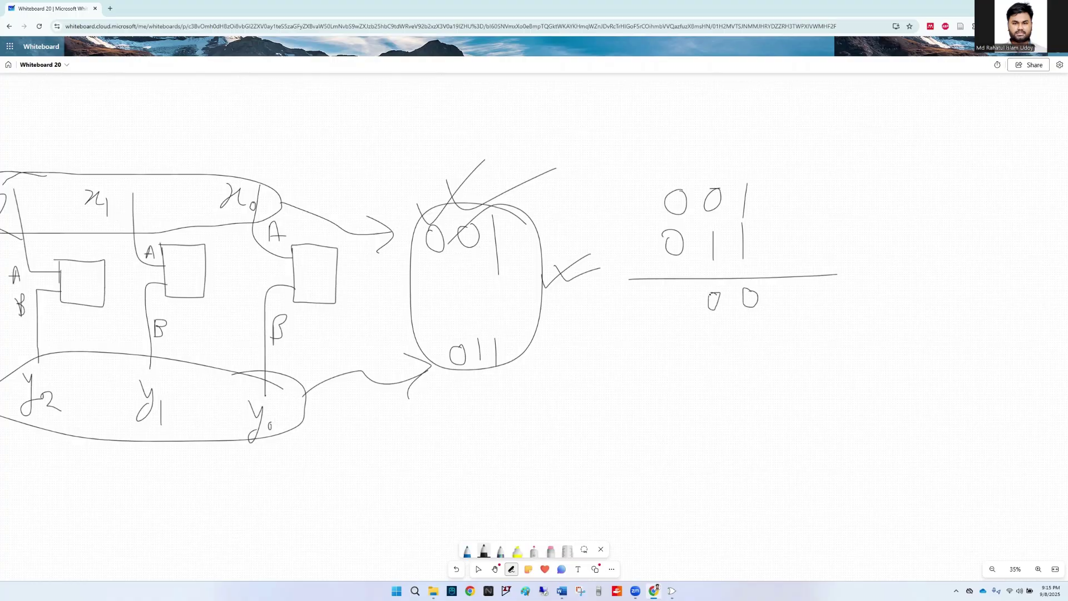
drag(684, 286, 684, 316)
drag(737, 295, 666, 294)
drag(668, 267, 673, 266)
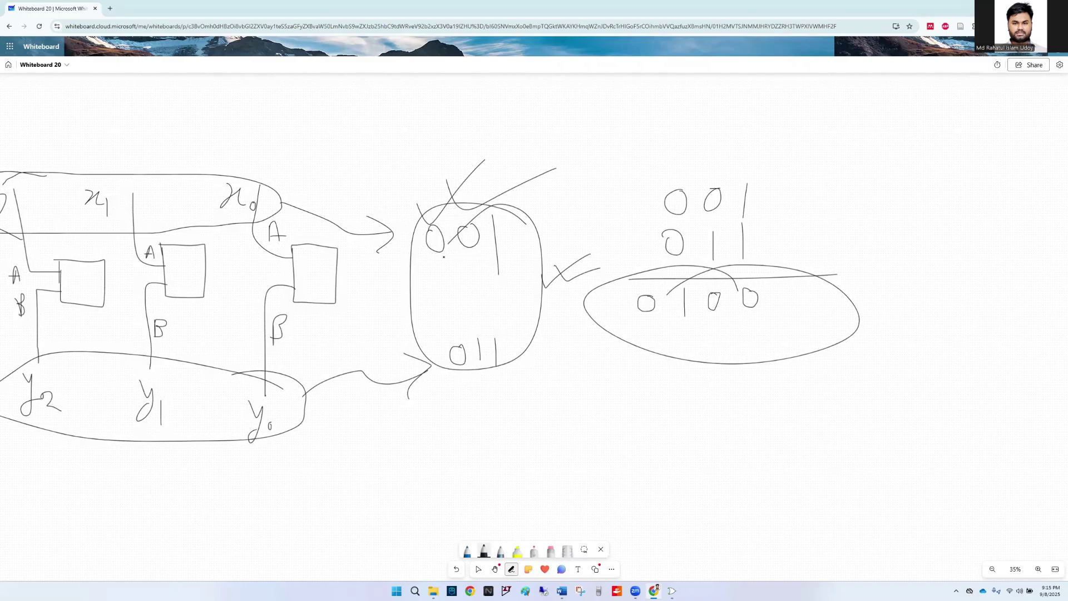
scroll(444, 257, down, 1)
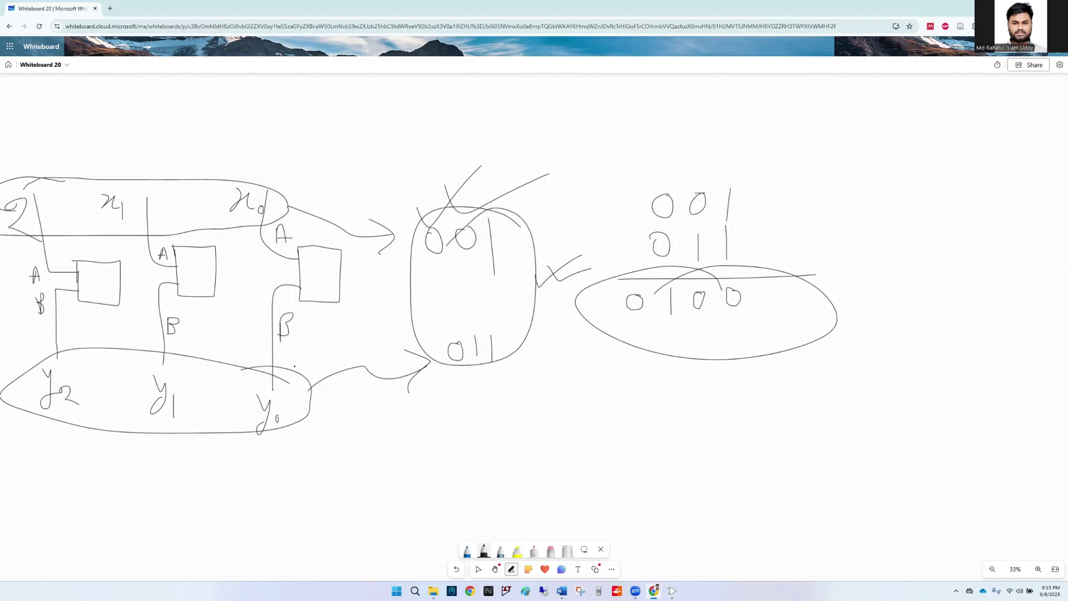
drag(748, 313, 819, 305)
- Switch to the inc1 circuit in Logisim and arrange it side by side with the whiteboard
mouse_move(673, 591)
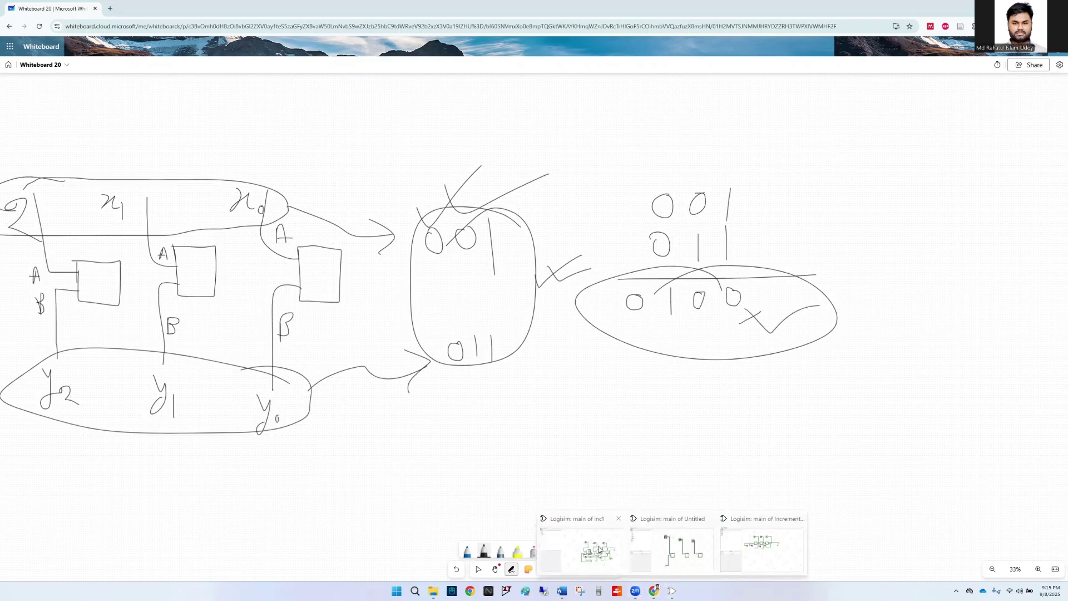
click(600, 549)
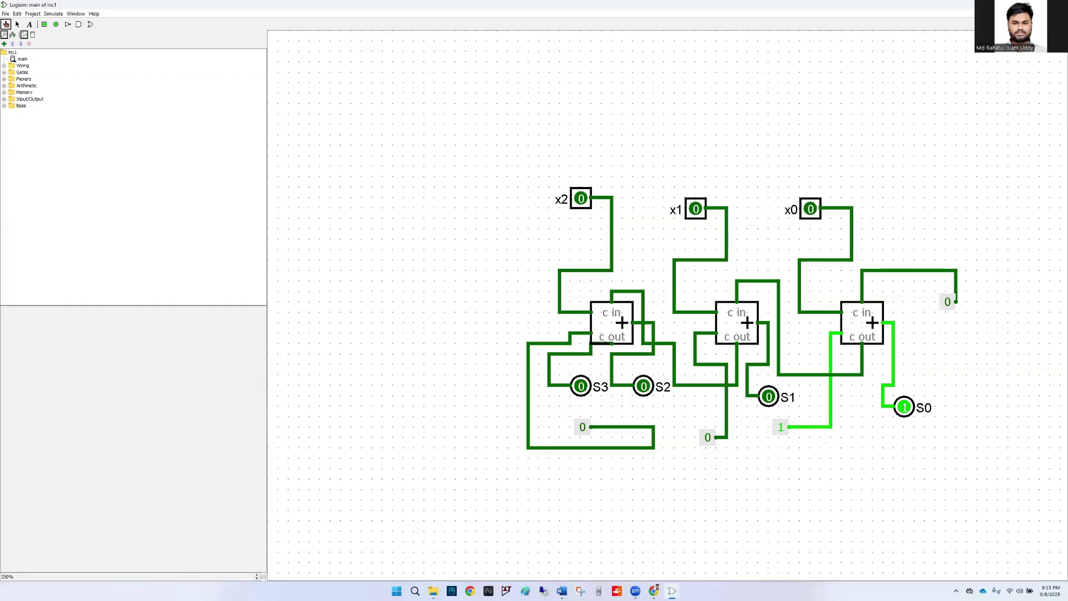
key(super+Right)
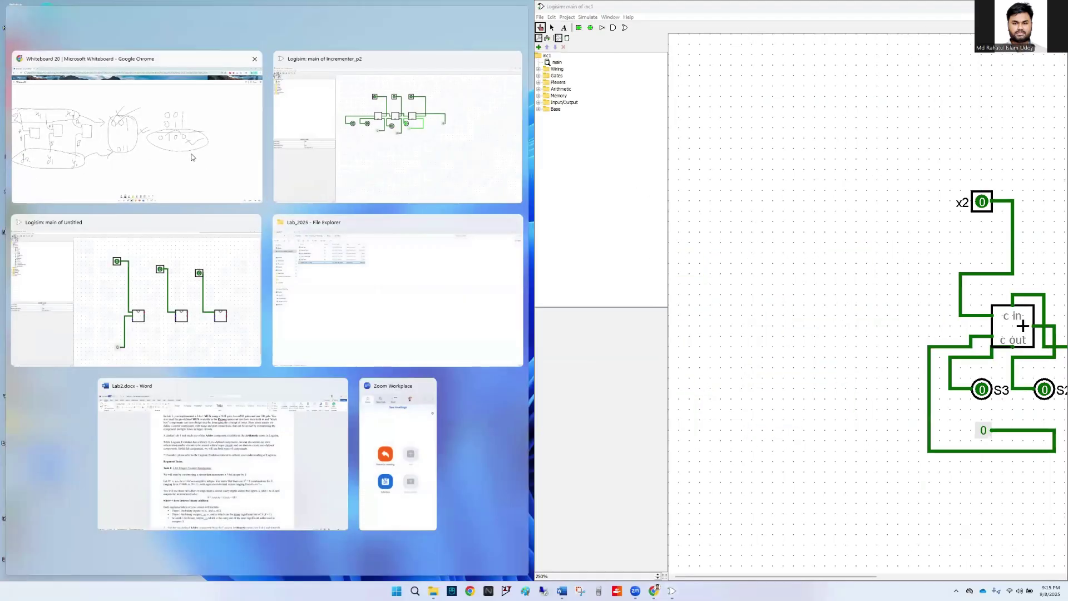
click(137, 126)
scroll(283, 389, right, 5)
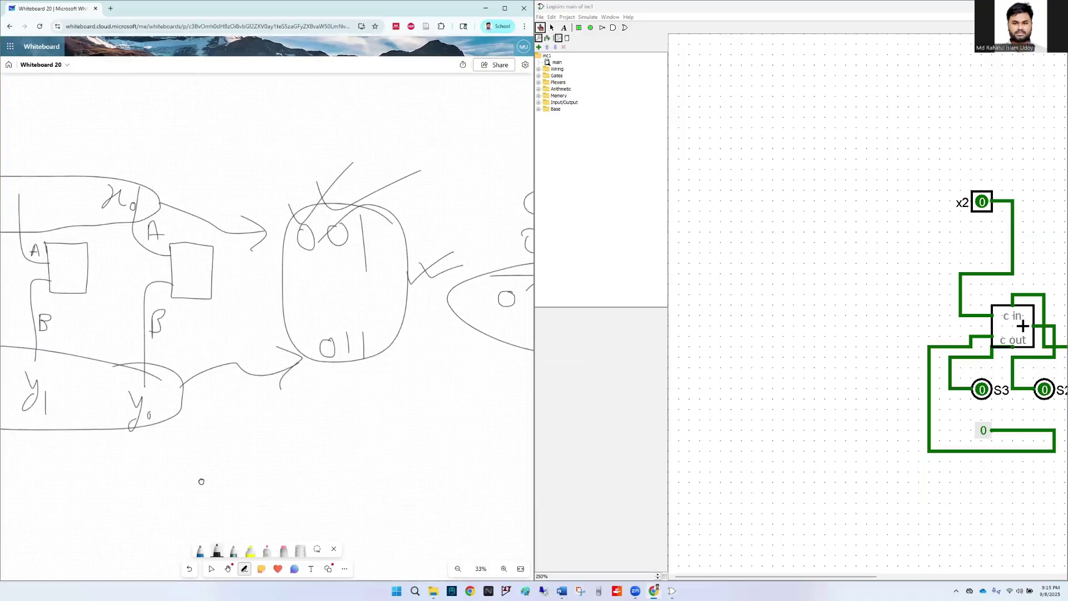
scroll(735, 416, right, 5)
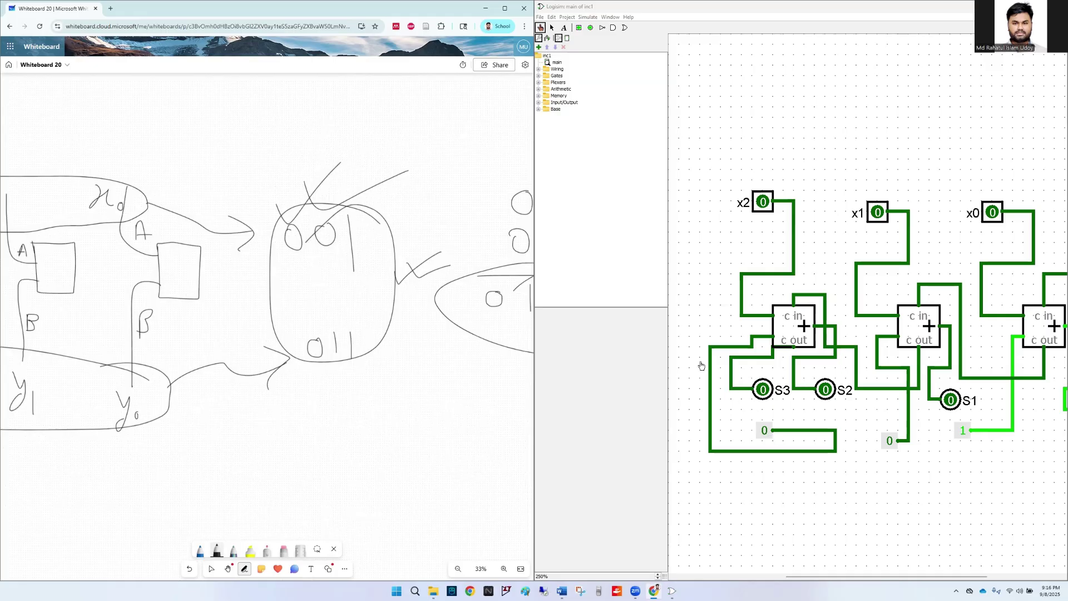
- Delete the constants 0, 0 and 1 that feed the lower inputs of the three adders
click(758, 431)
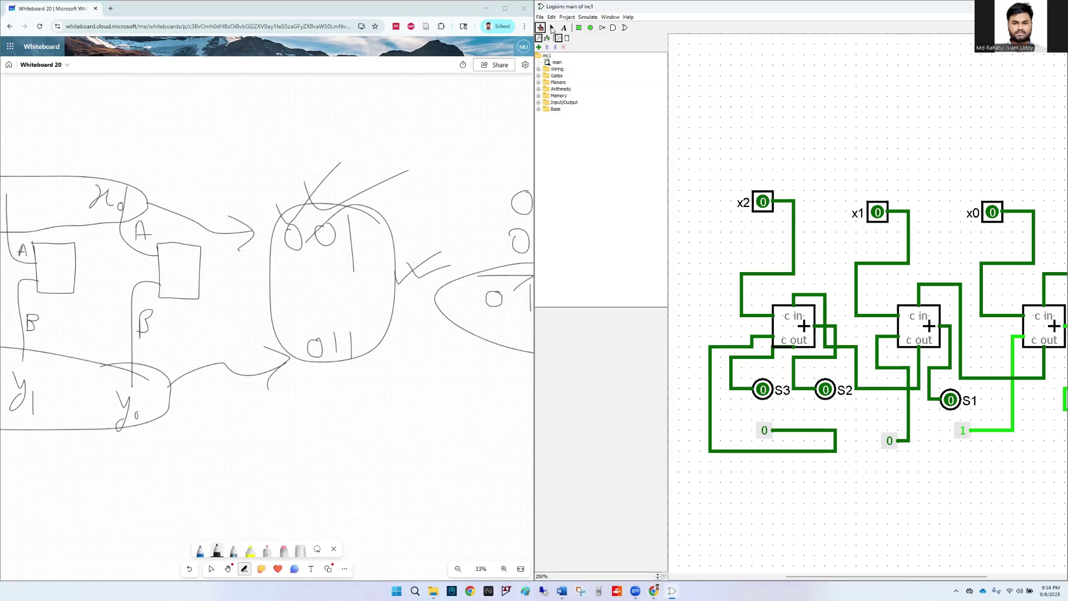
click(551, 27)
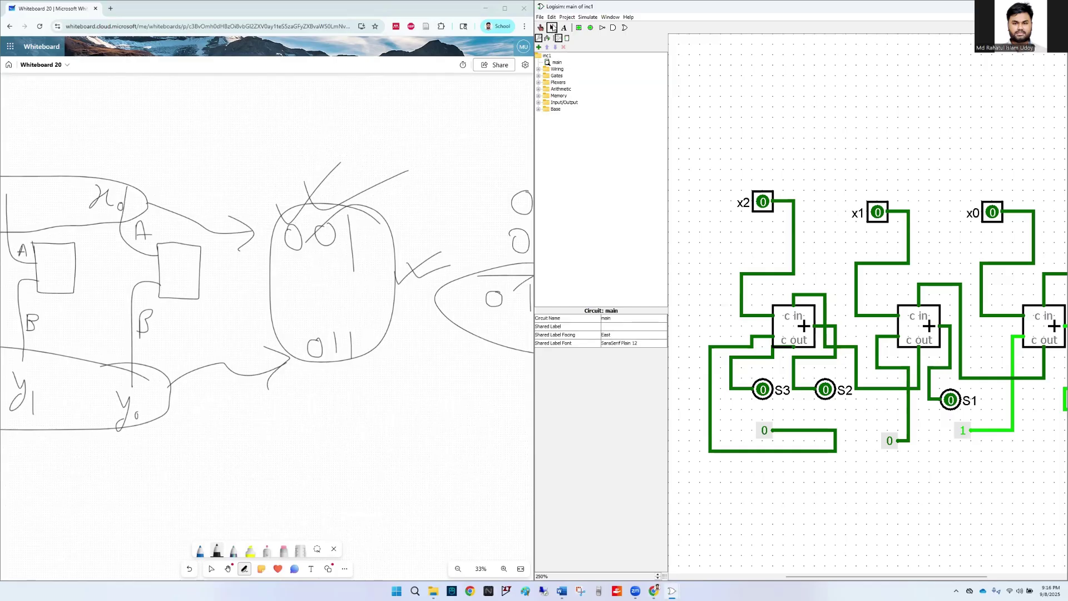
click(765, 433)
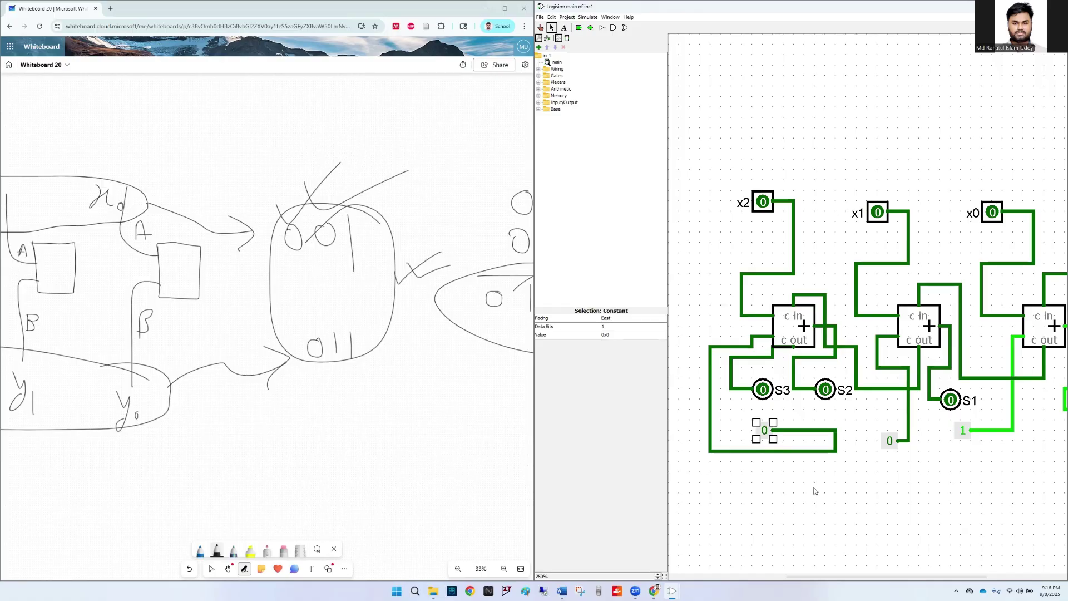
key(Delete)
click(887, 441)
key(Delete)
click(961, 432)
key(Delete)
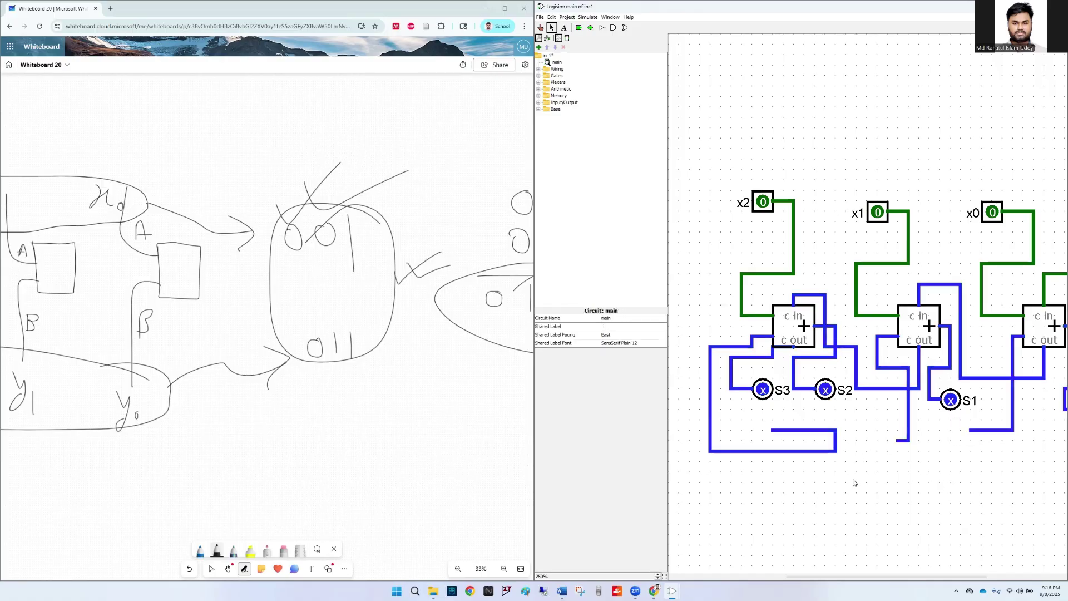
- Add an input pin and wire it to the open lower-input wire of the x2 adder
scroll(856, 483, right, 3)
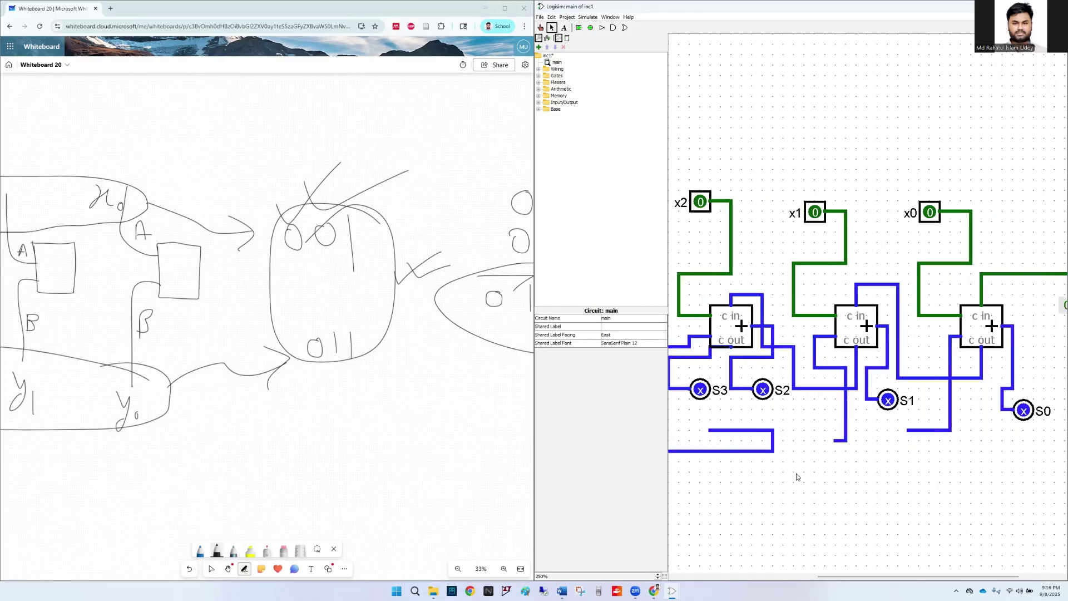
scroll(797, 477, right, 1)
scroll(796, 477, left, 3)
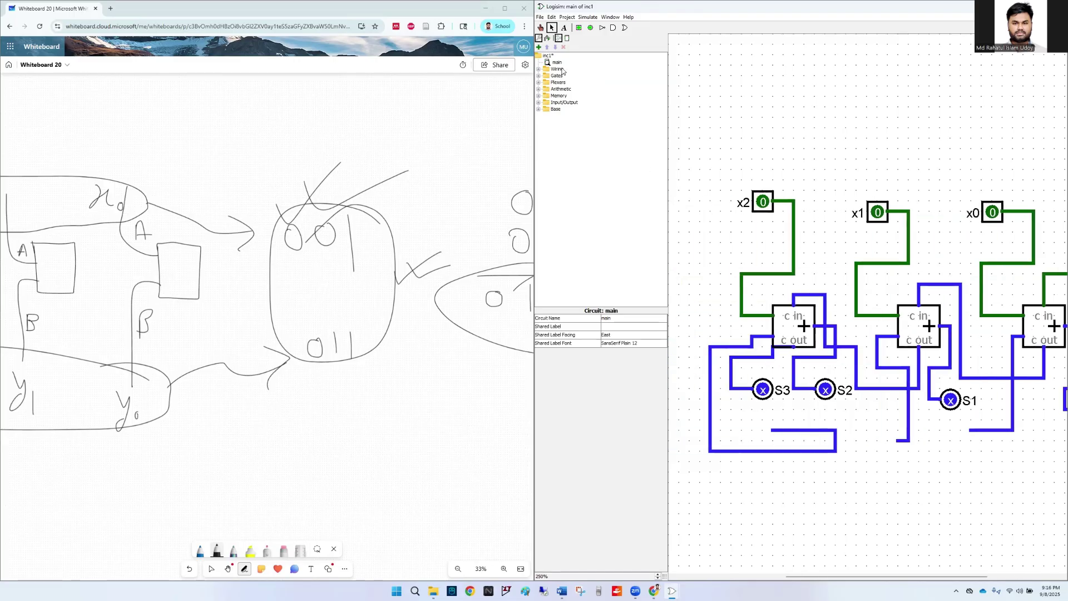
click(579, 28)
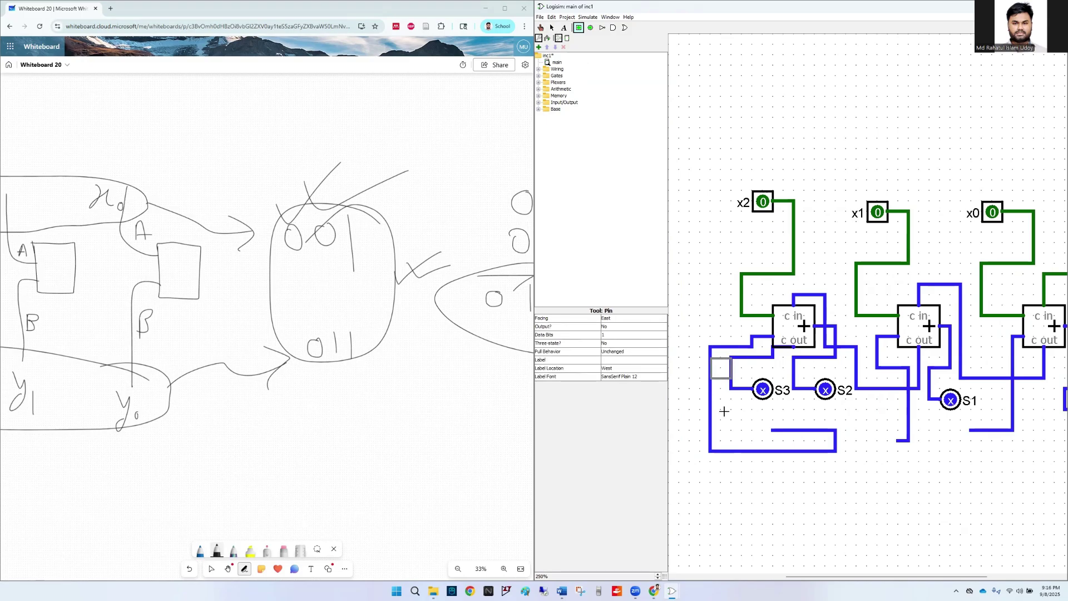
click(753, 431)
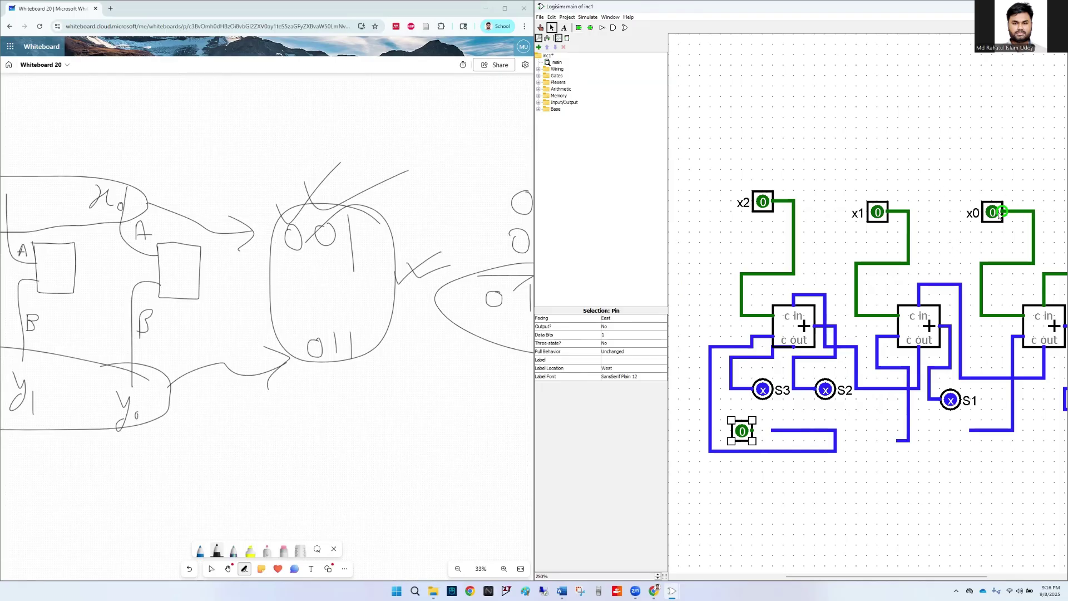
drag(753, 430, 772, 432)
- Place input pins on the open lower-input wires of the x1 and x0 adders
click(579, 27)
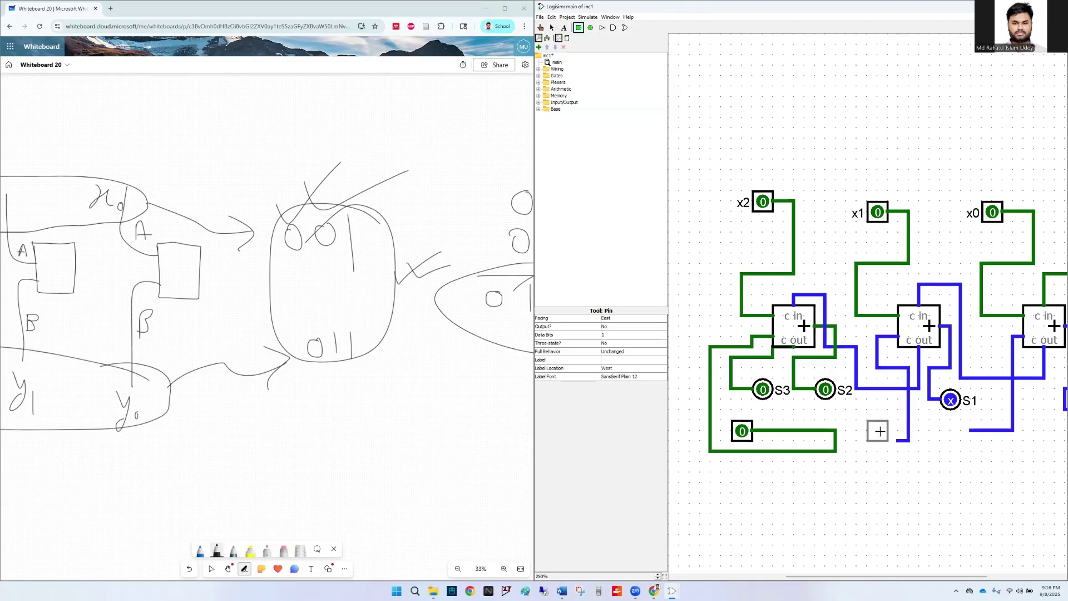
click(878, 442)
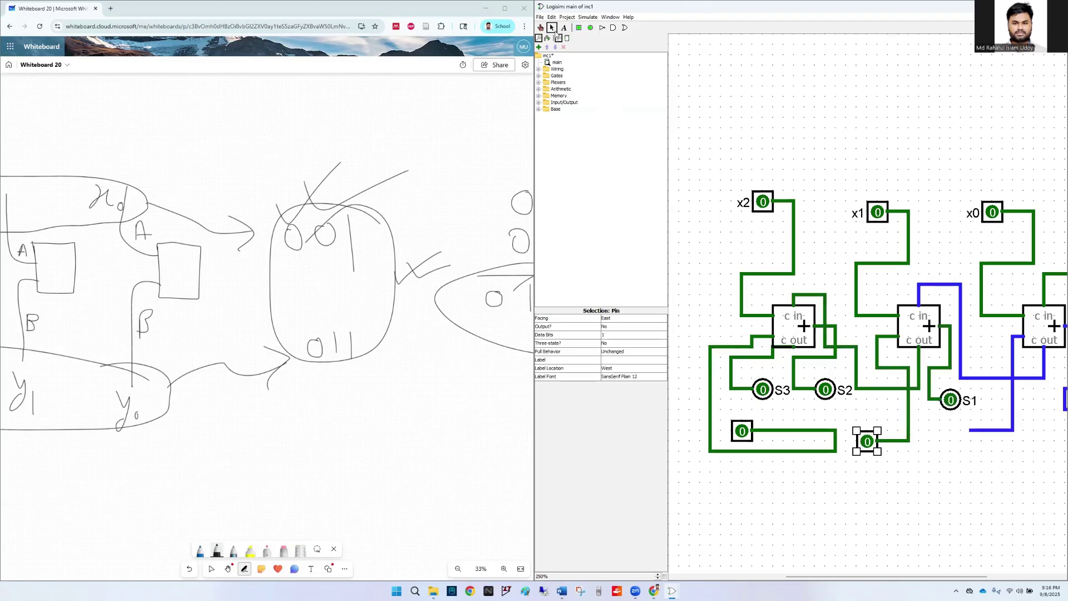
click(579, 27)
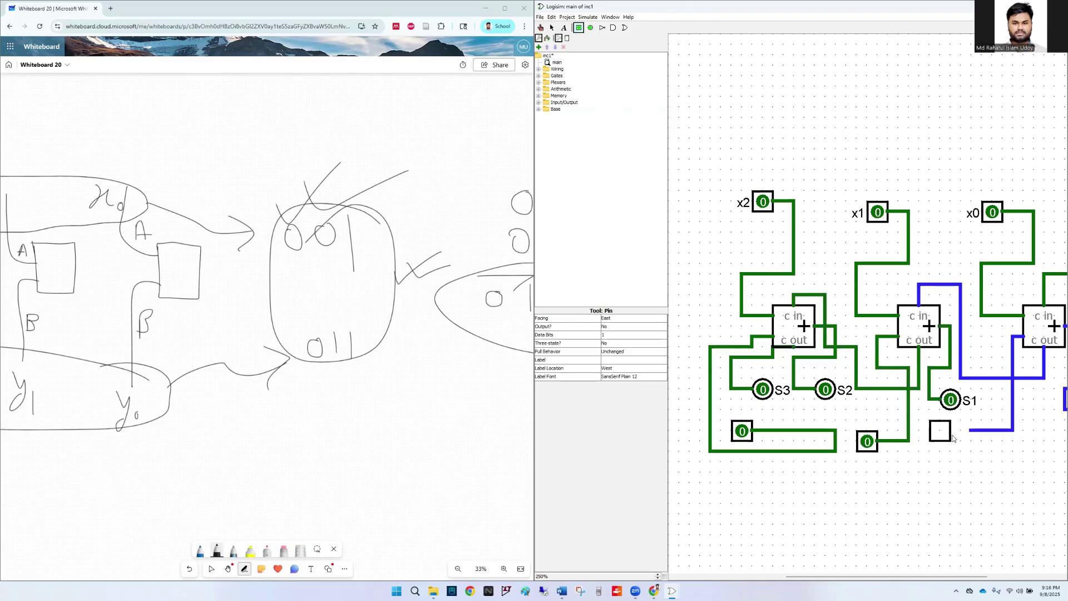
click(953, 439)
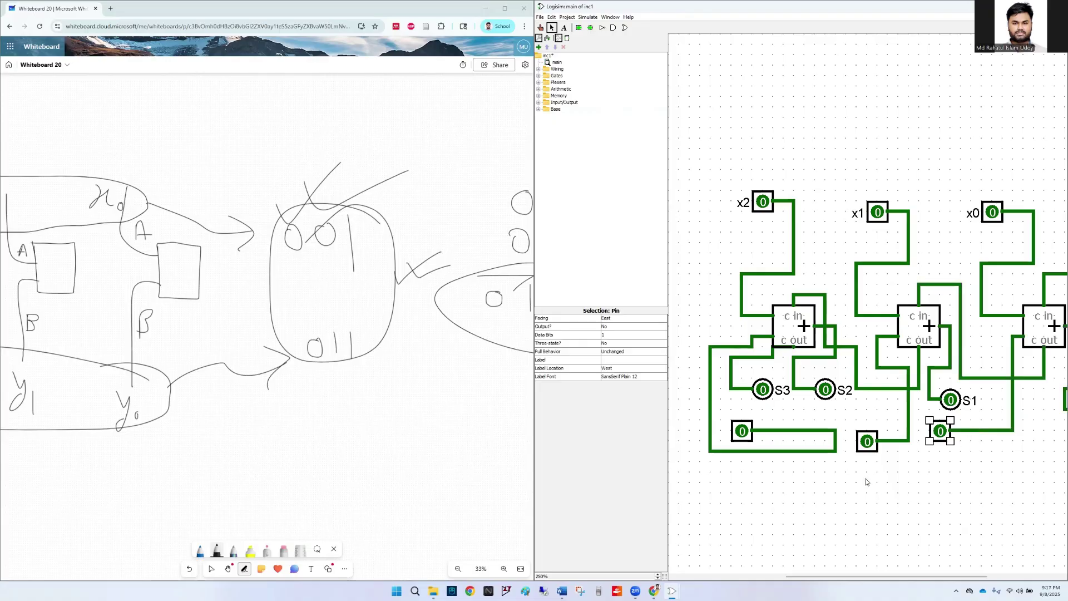
- Set input x0 to 1 with the Poke tool to enter 001 as the first operand
scroll(866, 482, right, 1)
scroll(866, 481, left, 2)
scroll(866, 482, right, 2)
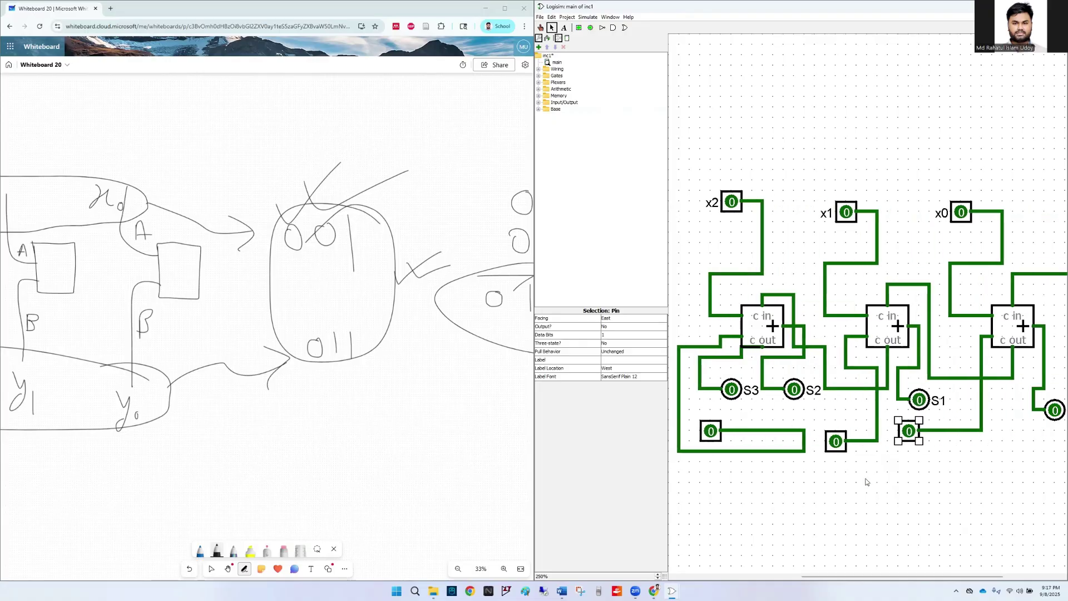
click(541, 28)
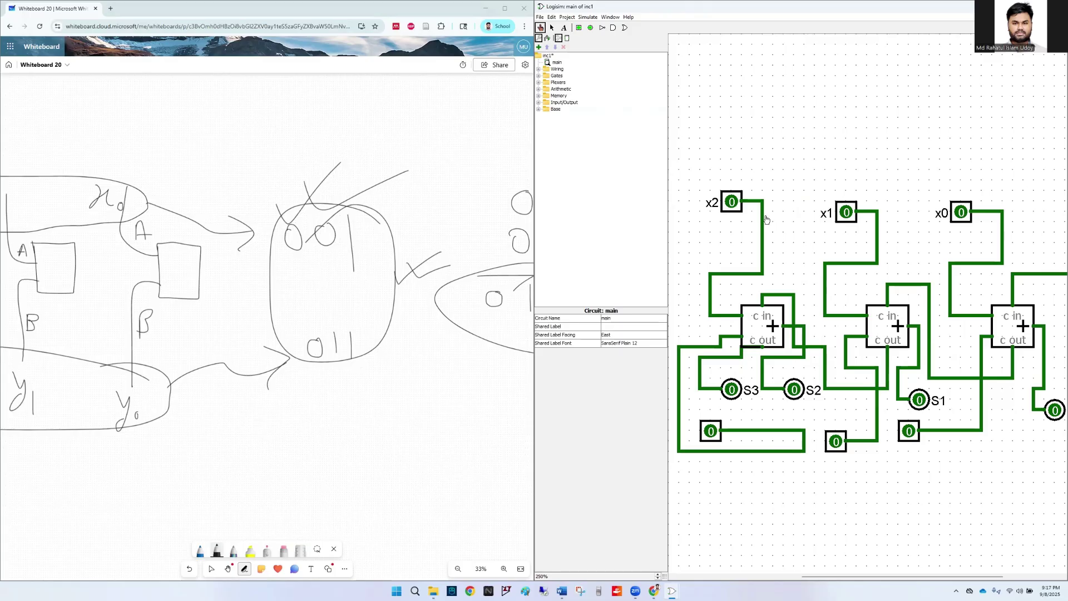
click(963, 214)
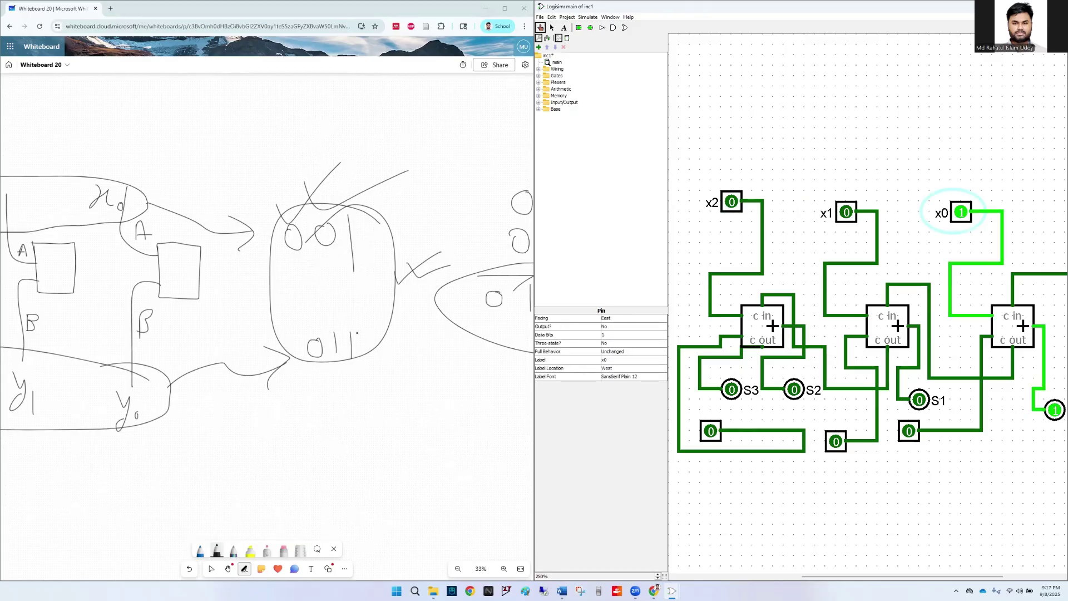
- Circle the operand 011 on the whiteboard and enter it in Logisim by poking the x1 and x0 adders' lower input pins to 1
mouse_move(357, 333)
mouse_down()
mouse_move(367, 371)
mouse_move(315, 350)
mouse_up()
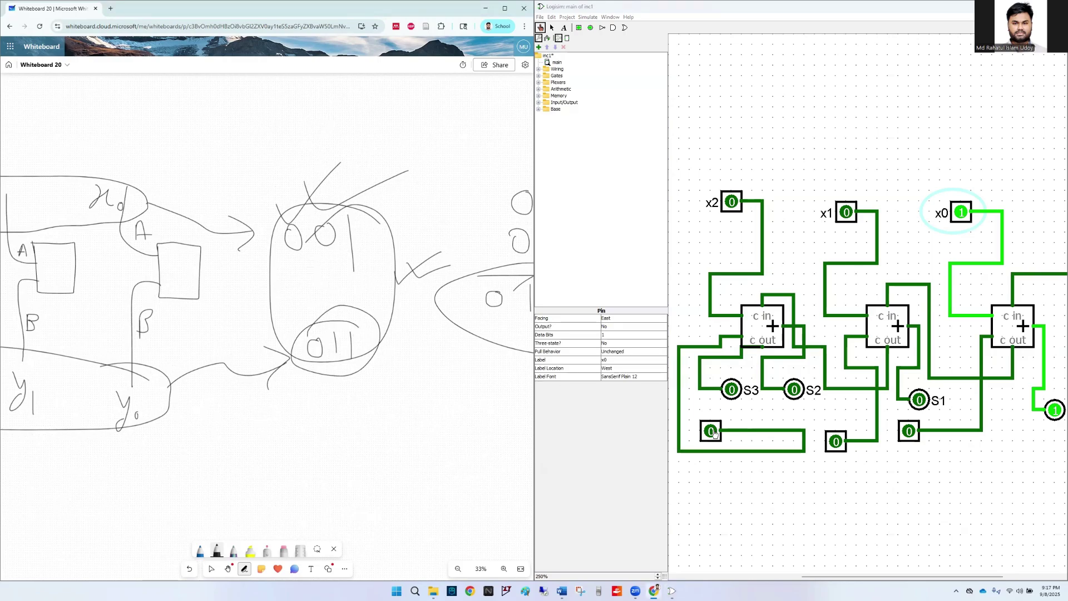
click(836, 441)
click(908, 431)
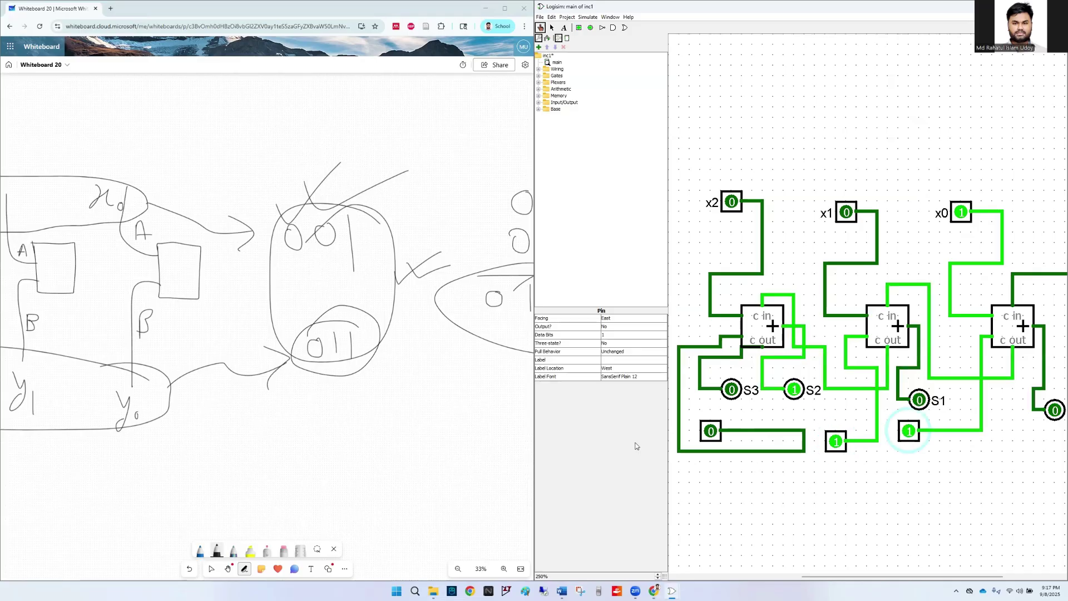
- Draw arrows on the whiteboard from the digits of the sum 0100 to the handwritten labels S3, S2, S1 and S0
scroll(447, 410, right, 5)
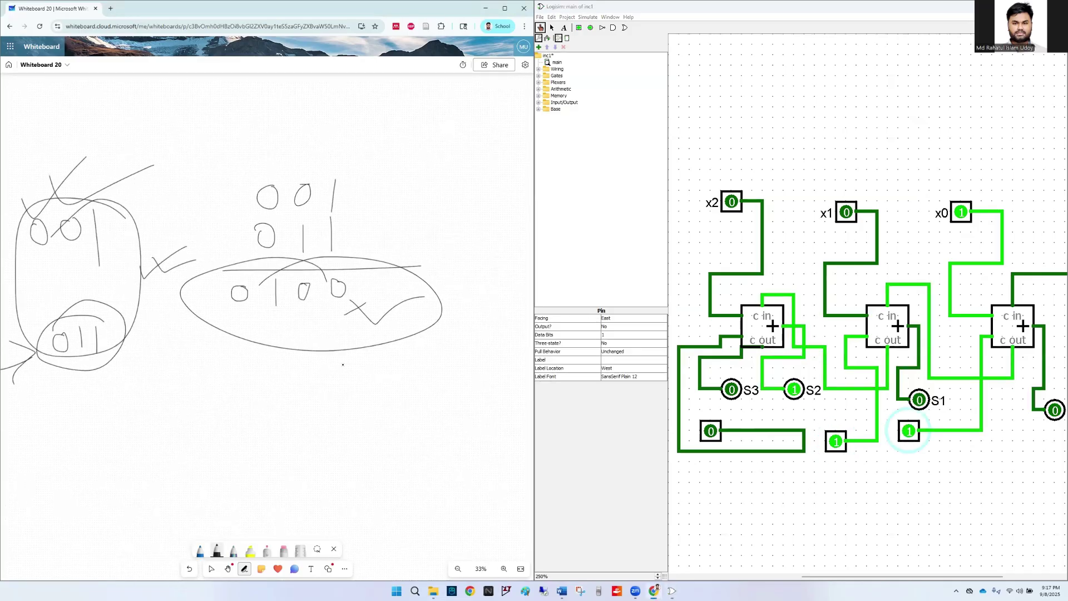
mouse_move(243, 312)
mouse_down()
mouse_move(244, 369)
mouse_move(251, 362)
mouse_up()
mouse_move(237, 377)
mouse_down()
mouse_move(227, 398)
mouse_move(246, 416)
mouse_up()
mouse_move(277, 313)
mouse_down()
mouse_move(283, 397)
mouse_move(336, 415)
mouse_up()
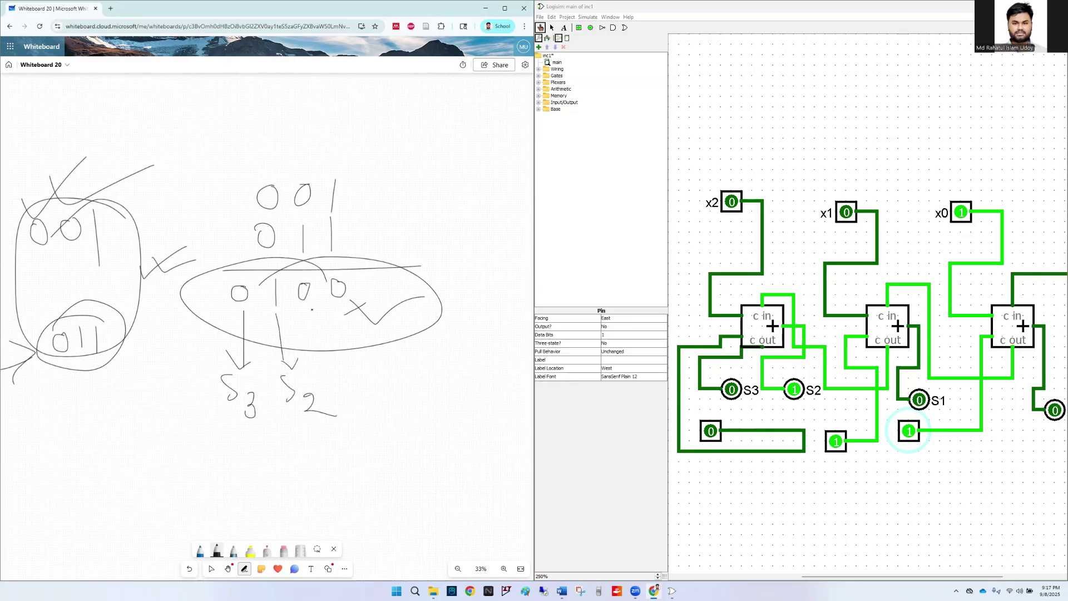
mouse_move(311, 305)
mouse_down()
mouse_move(337, 373)
mouse_move(346, 362)
mouse_up()
drag(353, 390, 348, 406)
mouse_move(358, 320)
mouse_down()
mouse_move(409, 384)
mouse_move(416, 373)
mouse_up()
drag(415, 405, 406, 419)
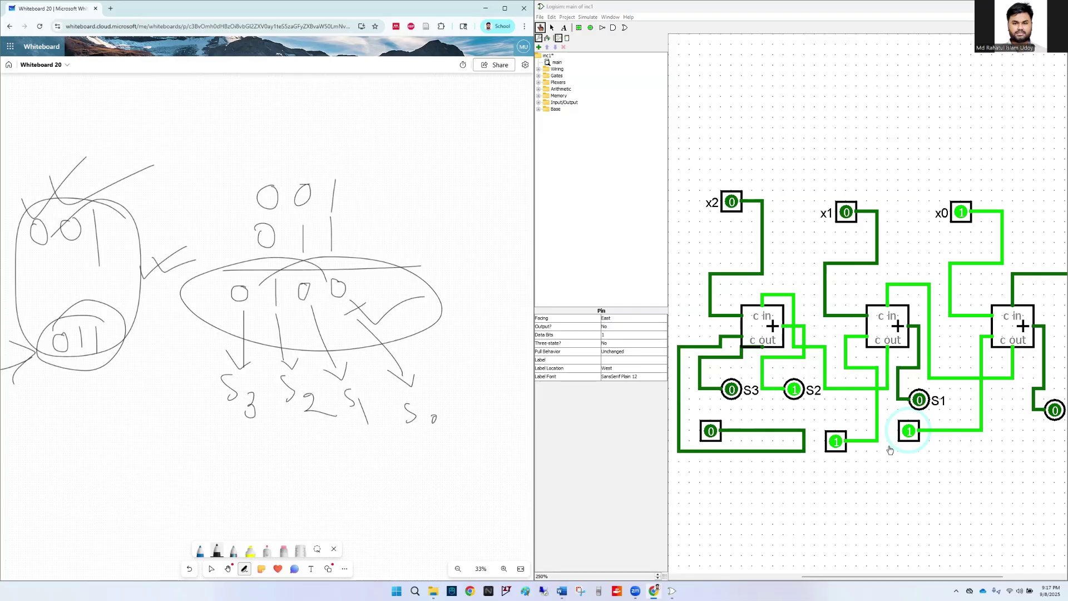
- Circle the sum 0100 on the whiteboard and compare it with the circuit's outputs S3 to S0 in Logisim
scroll(890, 448, right, 2)
mouse_move(363, 278)
mouse_down()
mouse_move(233, 308)
mouse_move(367, 256)
mouse_move(322, 299)
mouse_up()
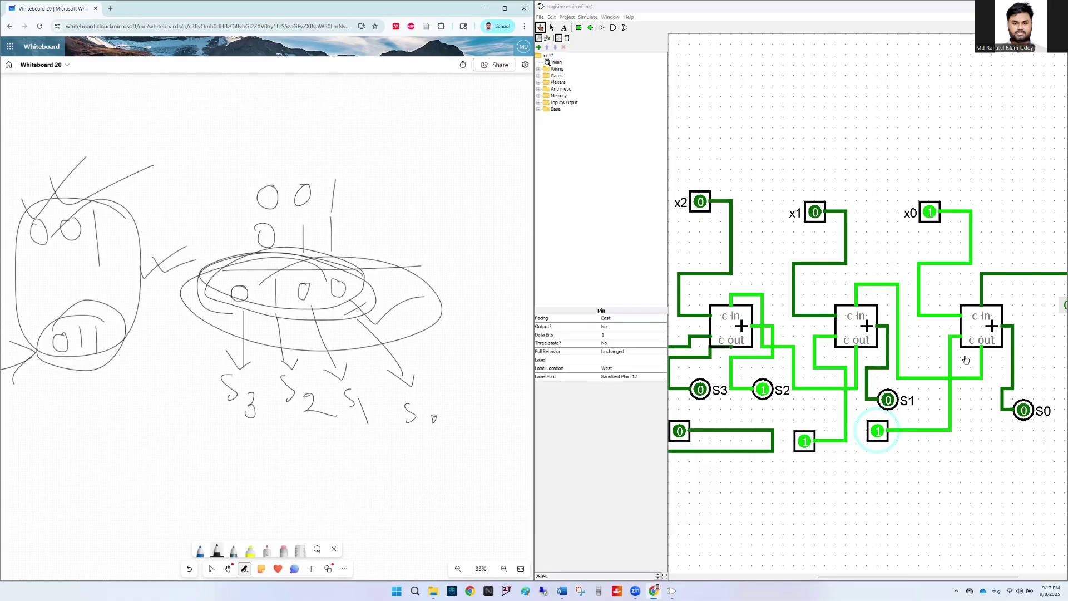
scroll(966, 360, right, 3)
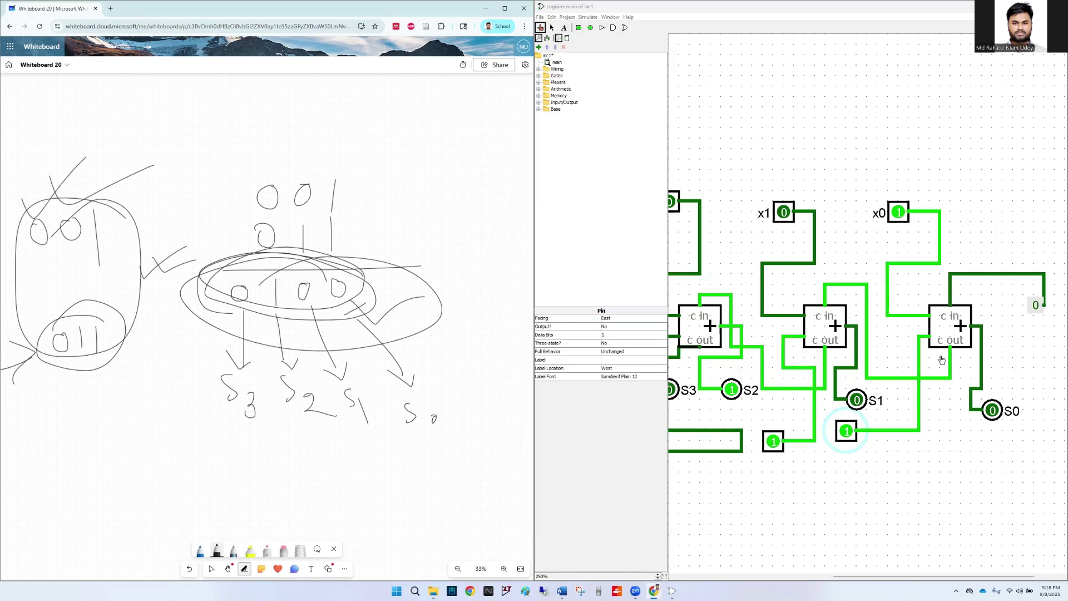
scroll(942, 360, left, 5)
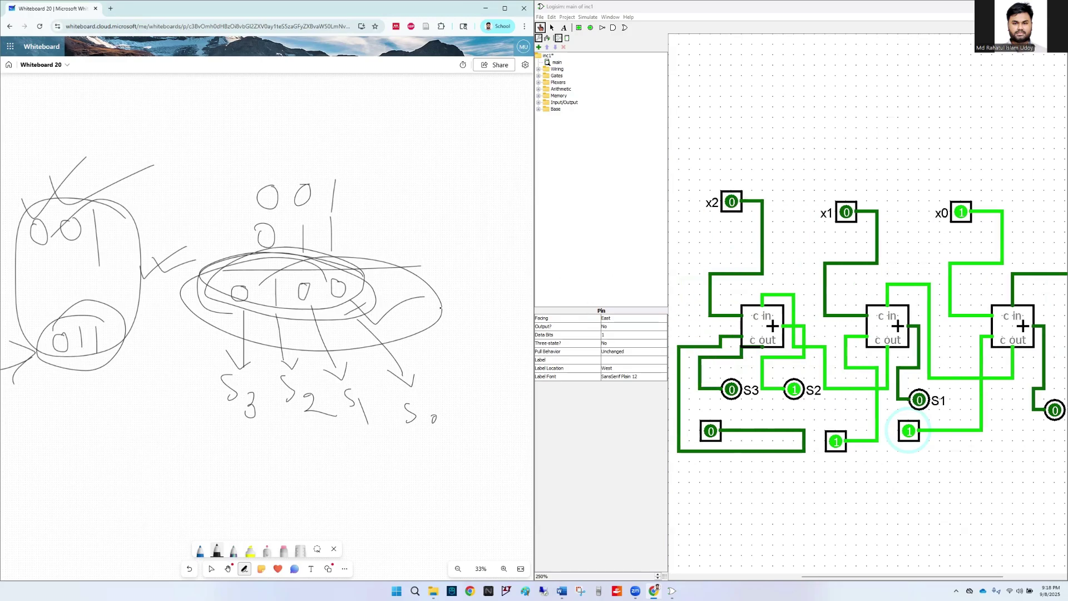